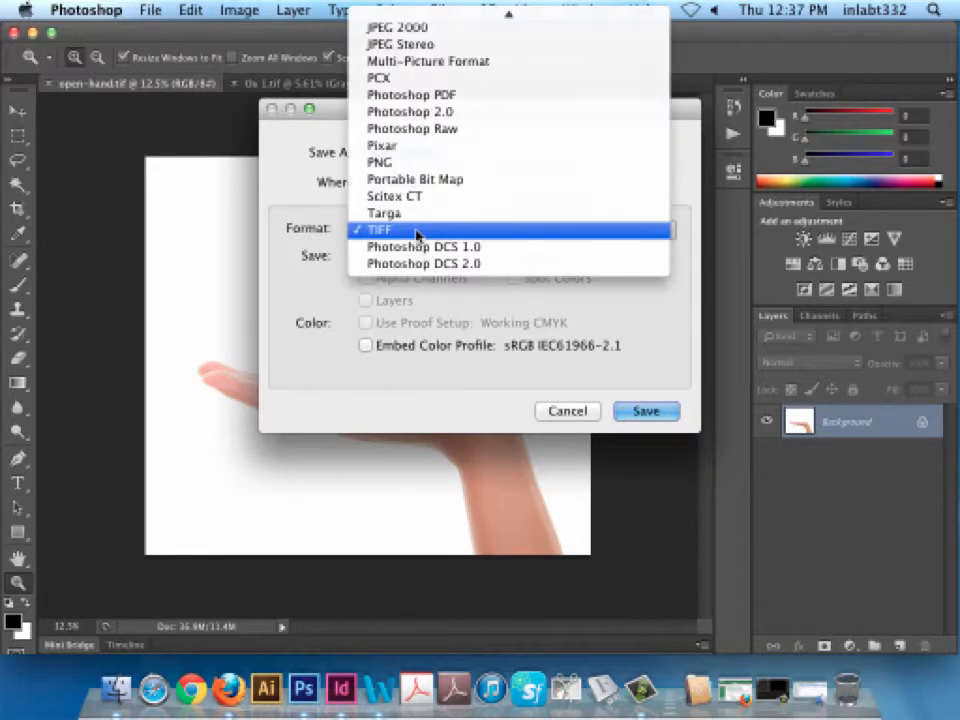
Save the open-hand image in TIFF format and convert its colour mode to CMYK.
left_click(418, 236)
left_click(666, 414)
left_click(243, 10)
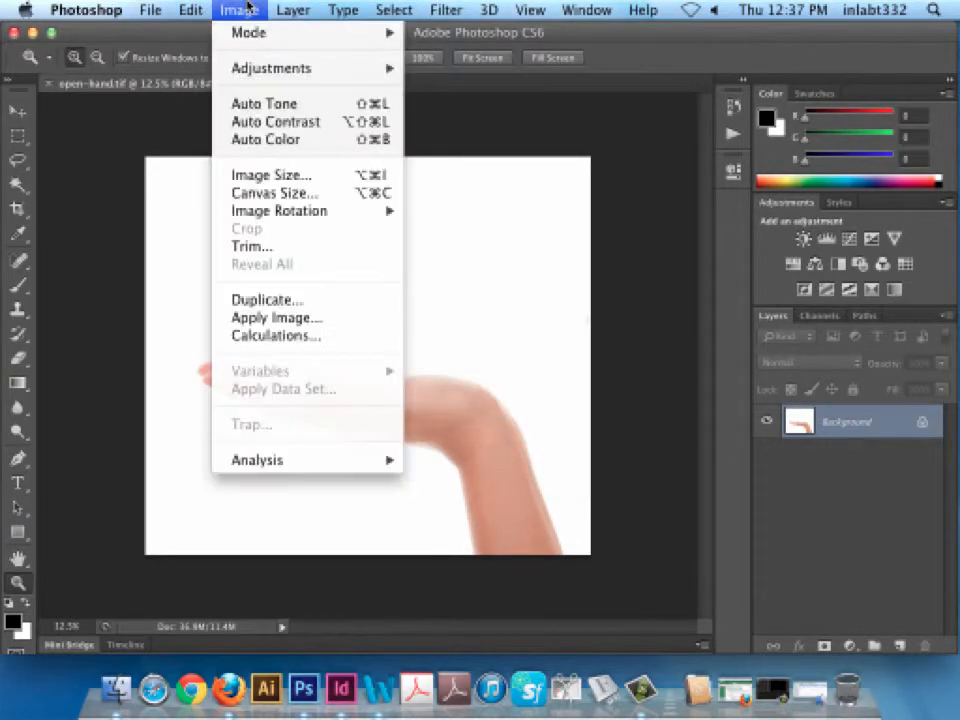
mouse_move(290, 32)
left_click(450, 128)
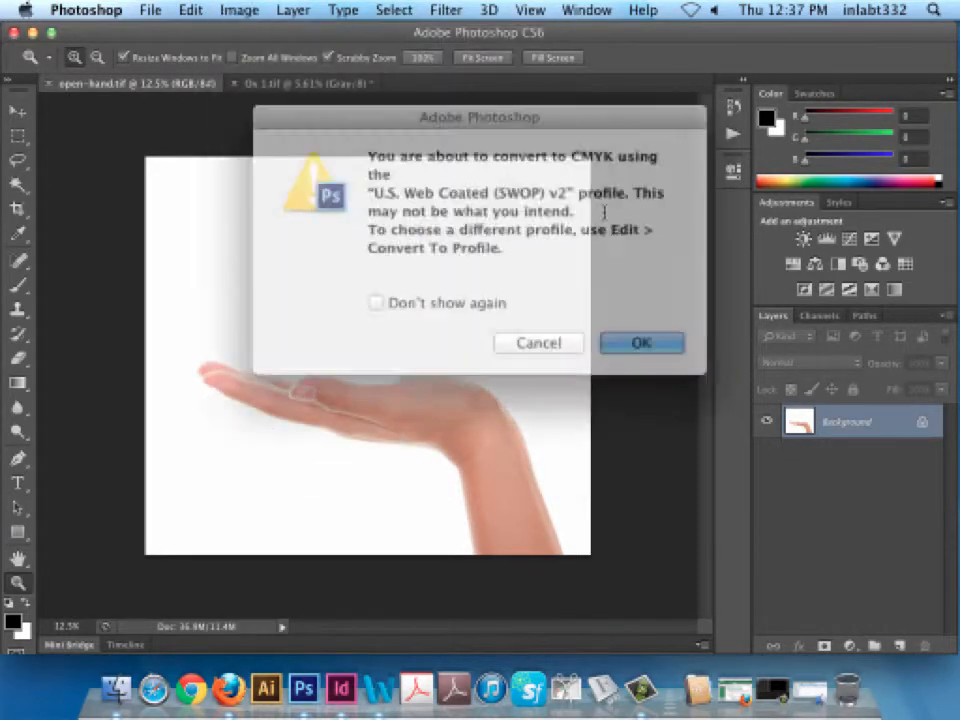
left_click(617, 336)
Set the open-hand image's resolution to 300 pixels/inch with resampling on, and save the file.
left_click(241, 10)
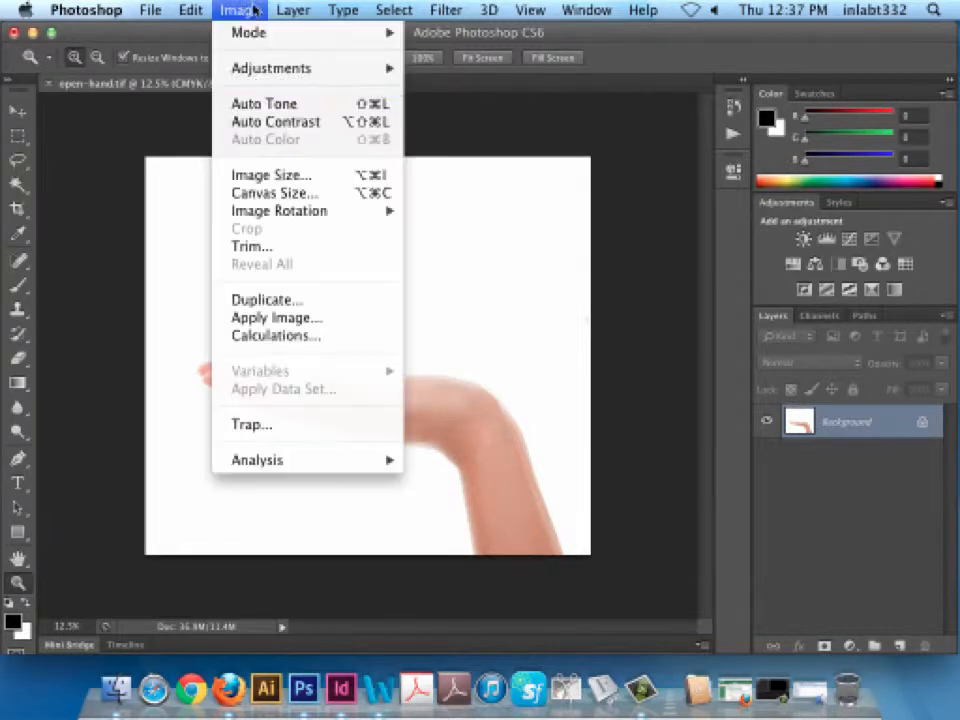
left_click(272, 175)
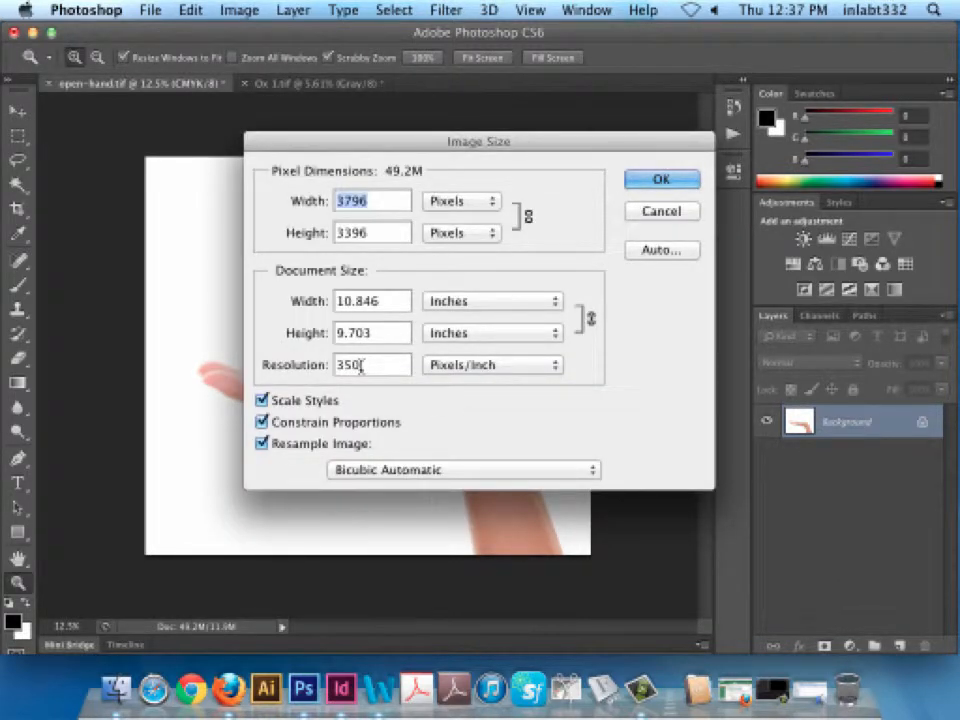
left_click_drag(371, 366, 330, 367)
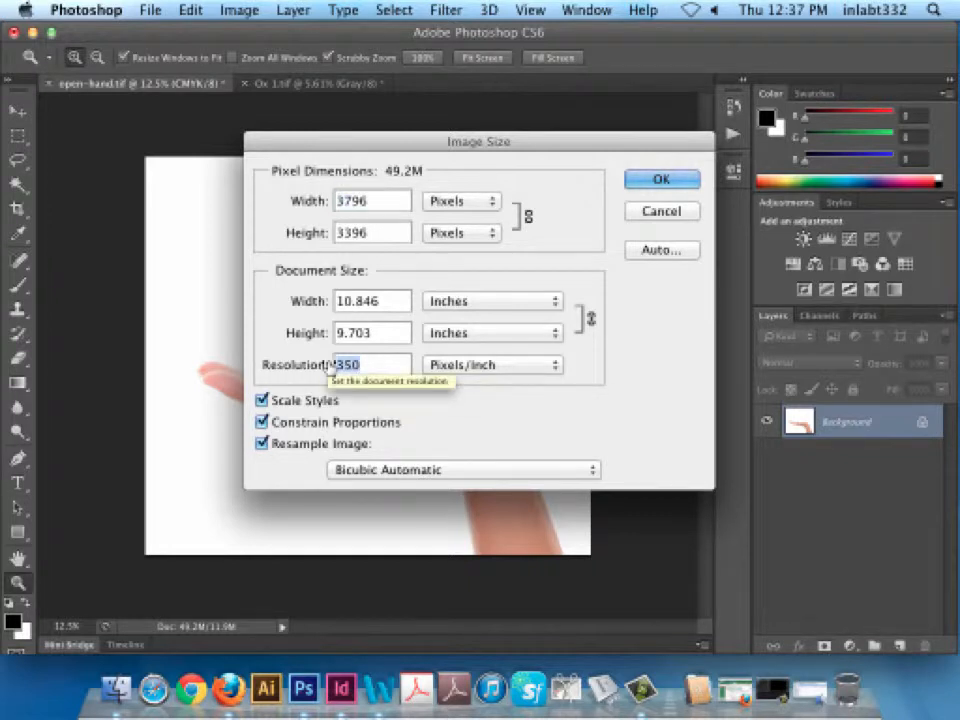
type("300")
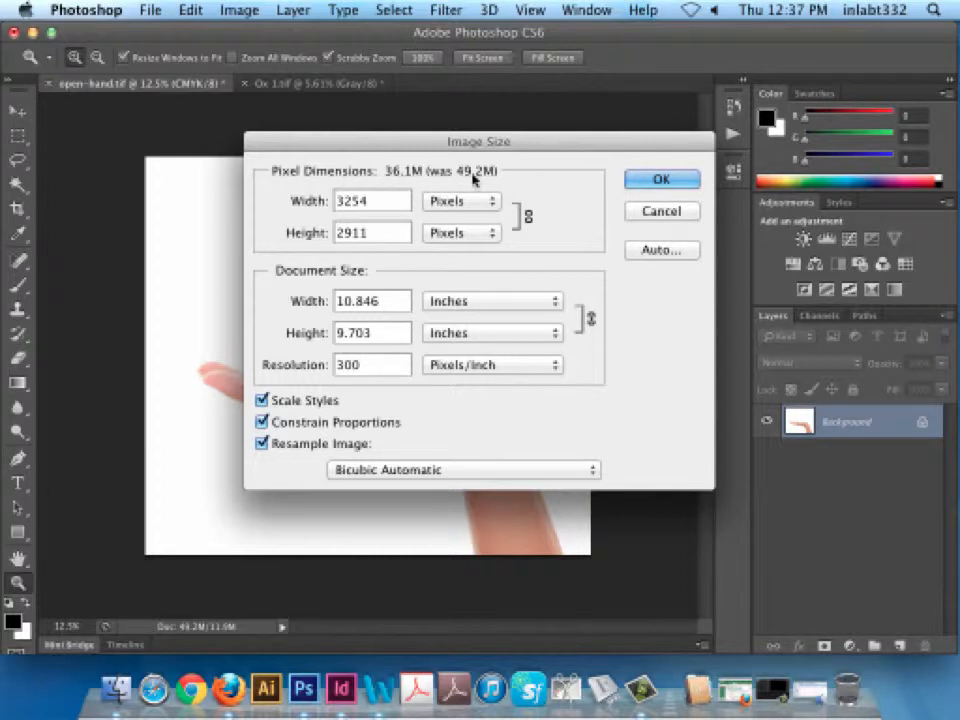
left_click(648, 180)
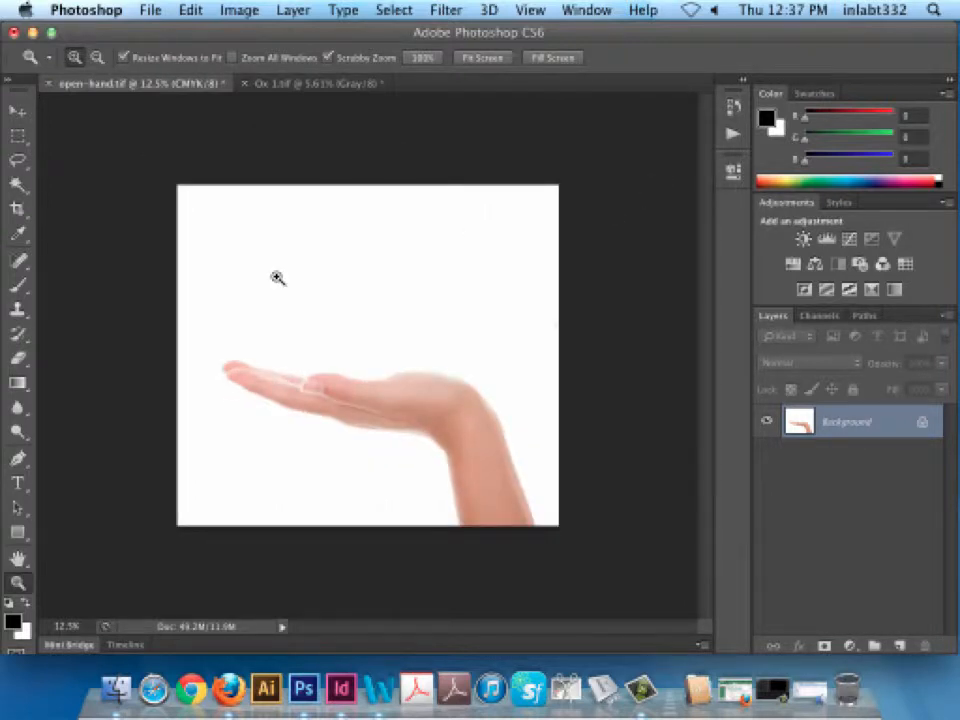
left_click(150, 10)
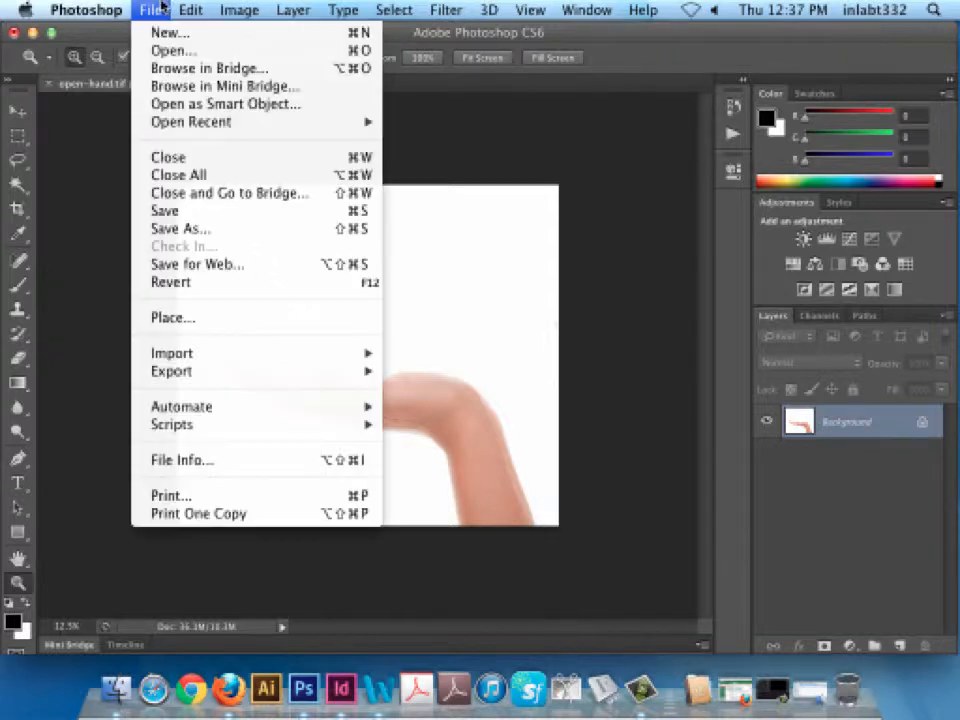
left_click(174, 218)
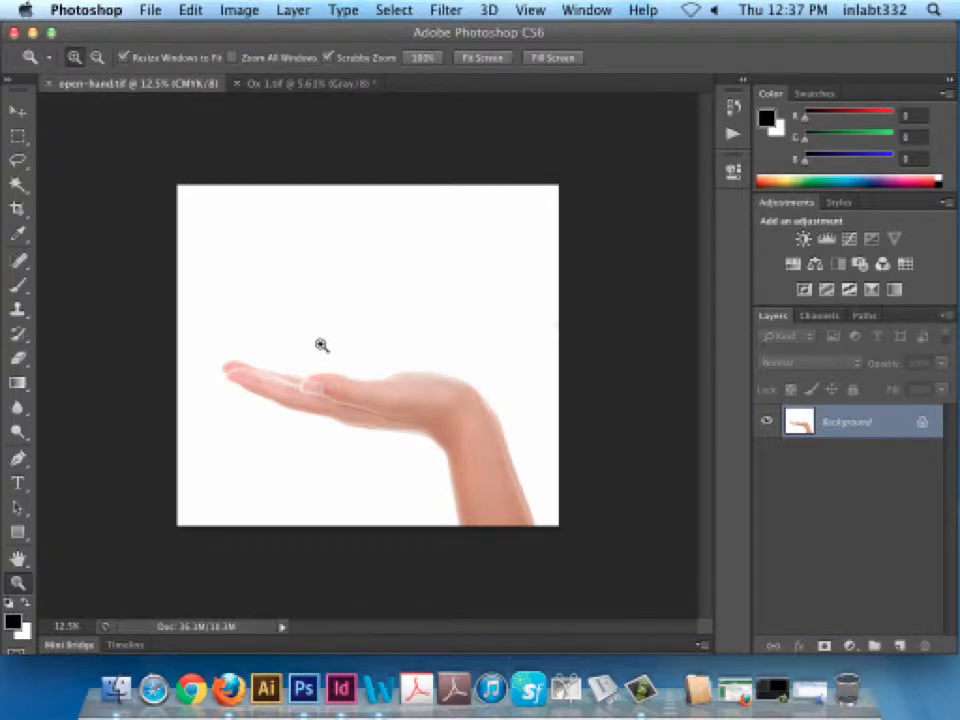
Switch to InDesign and create a new one-page Letter print document with the default settings.
left_click(32, 33)
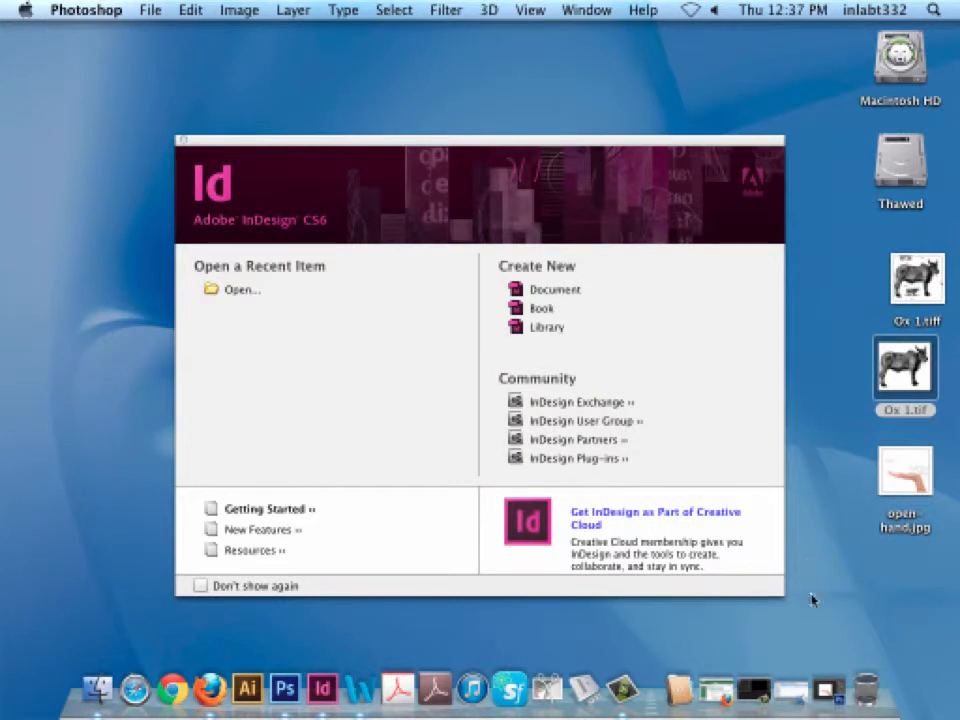
left_click(828, 590)
left_click(538, 297)
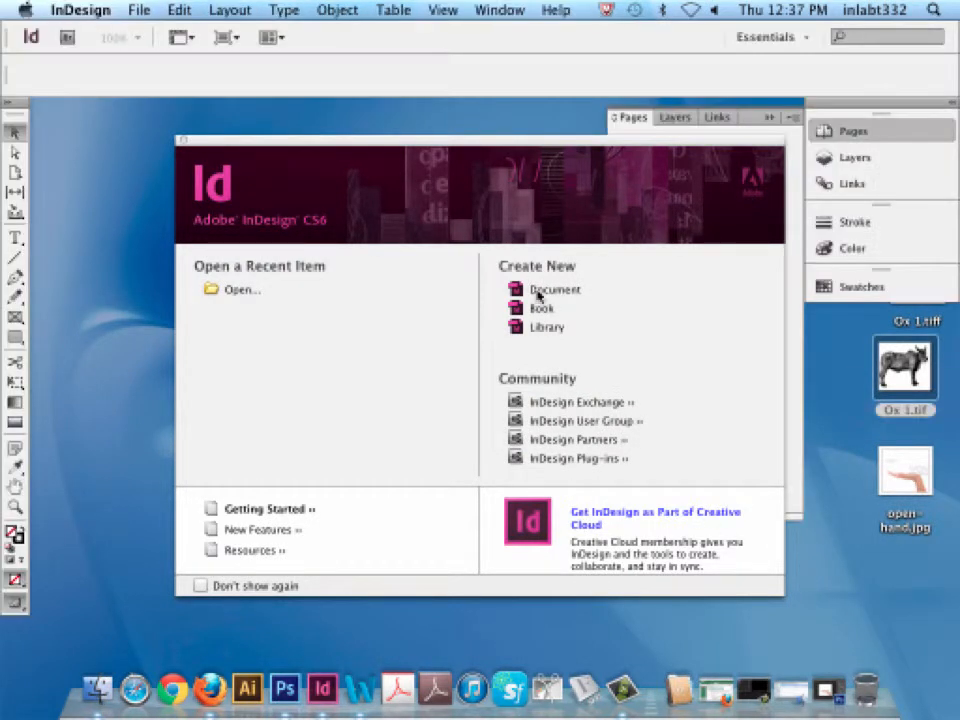
left_click(538, 296)
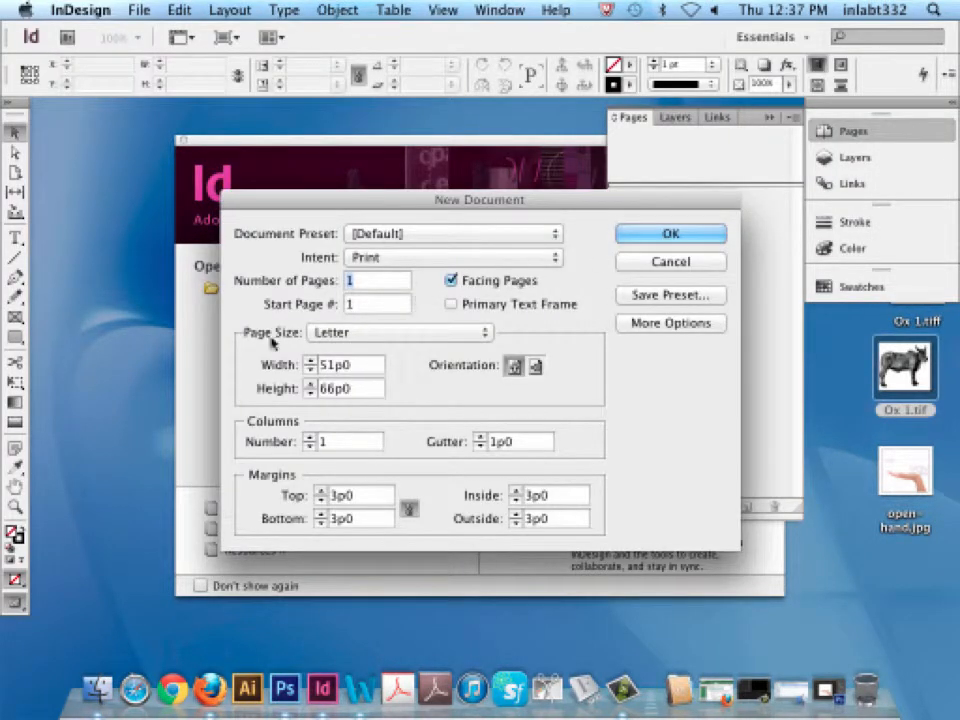
left_click(674, 238)
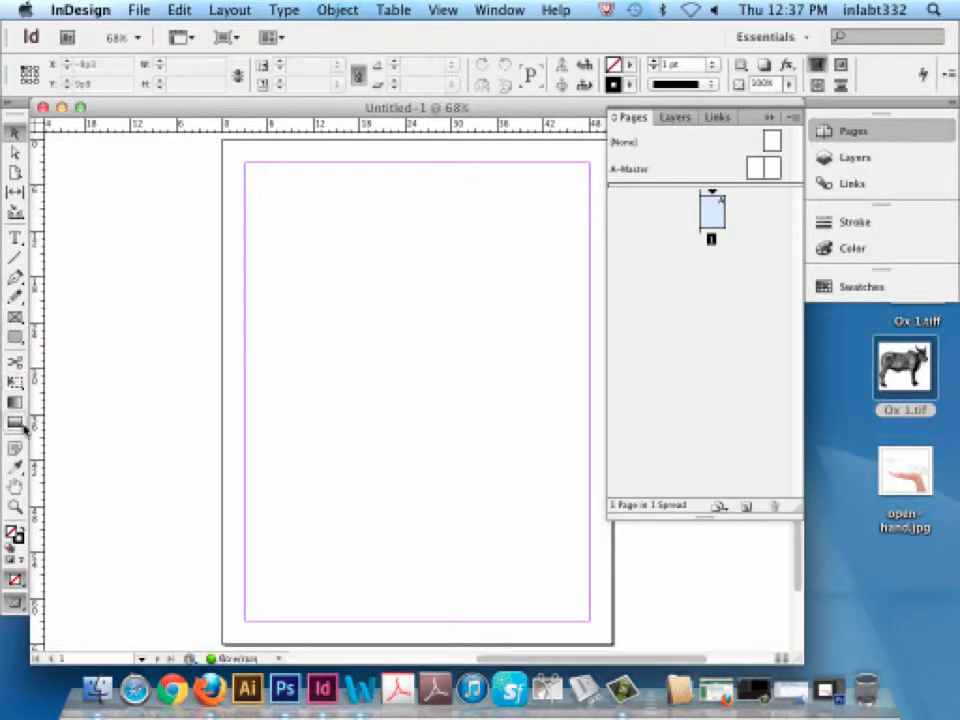
Draw a 51p0 by 66p0 rectangle covering the whole page and fill it with the C=100 M=0 Y=0 K=0 swatch.
left_click(15, 337)
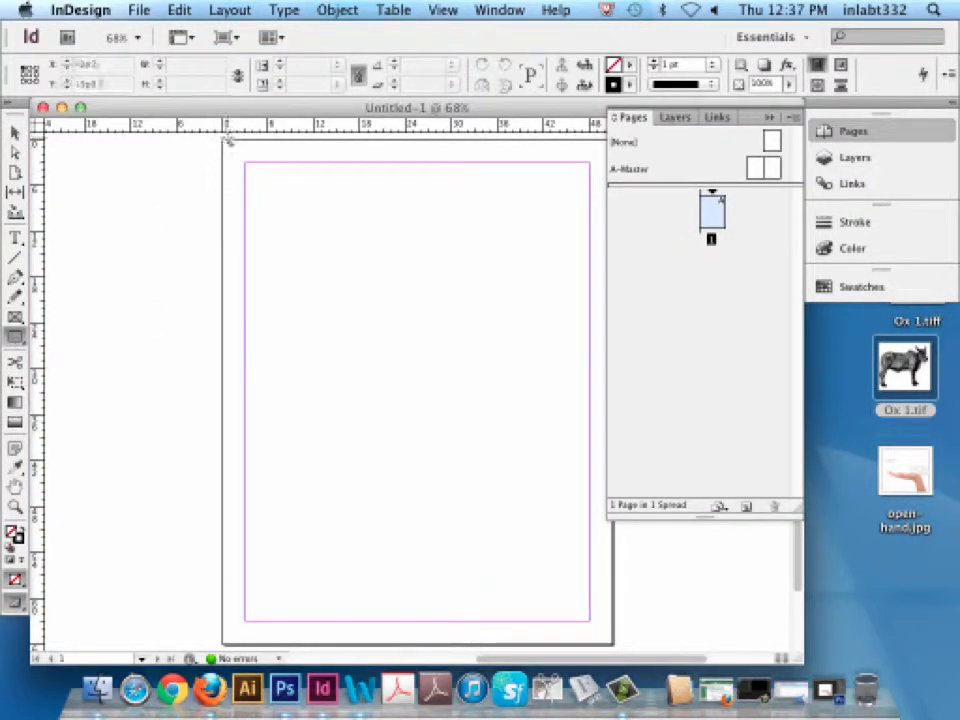
left_click(9, 102)
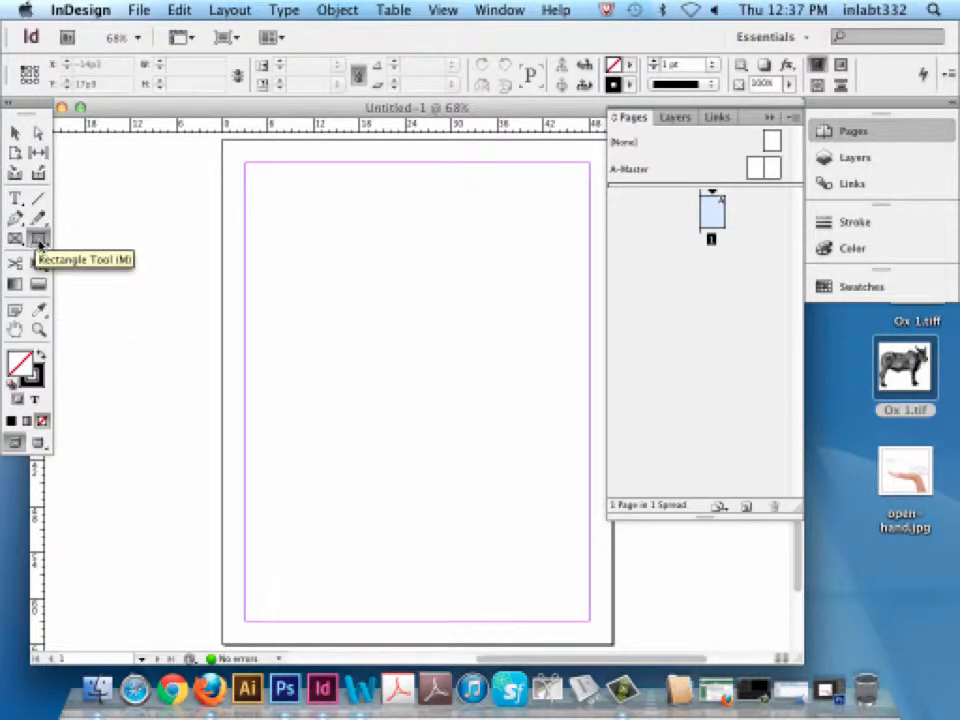
left_click(40, 240)
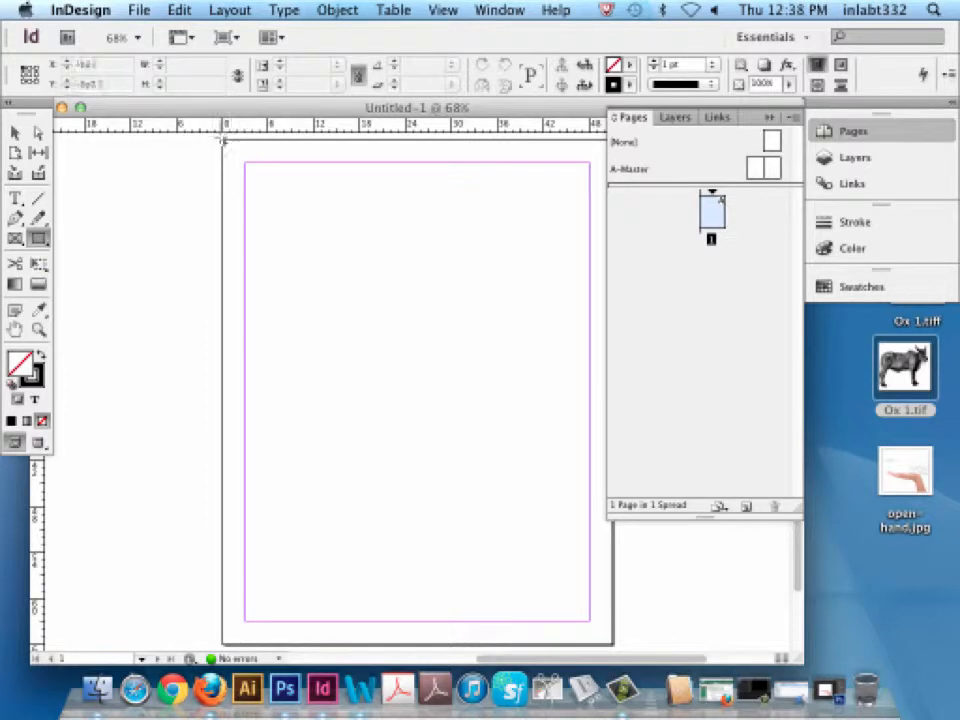
left_click_drag(223, 141, 613, 643)
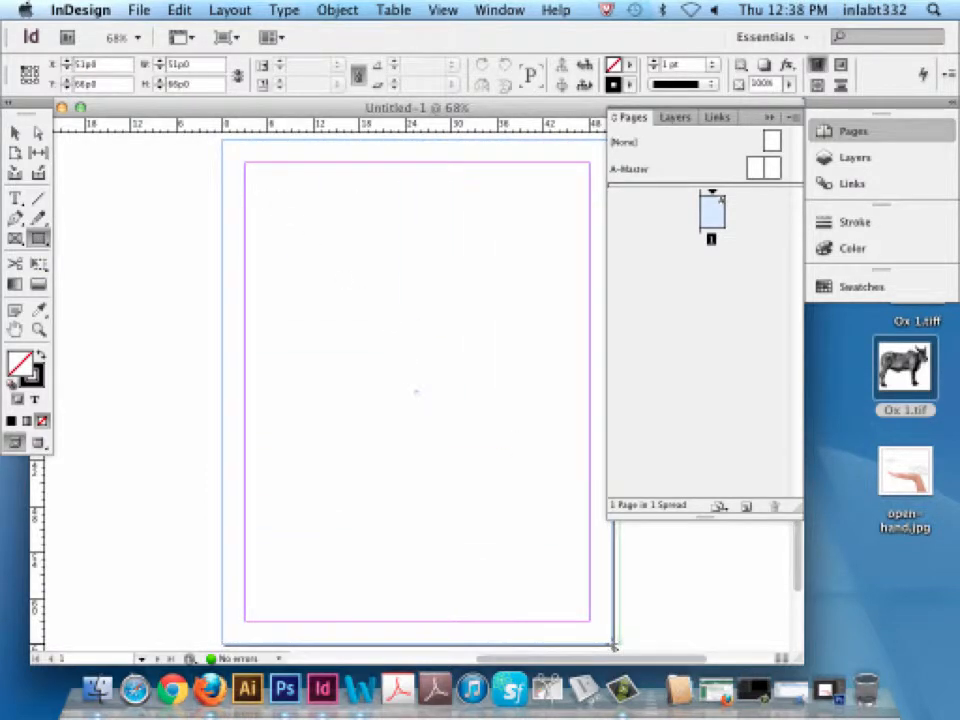
left_click(815, 286)
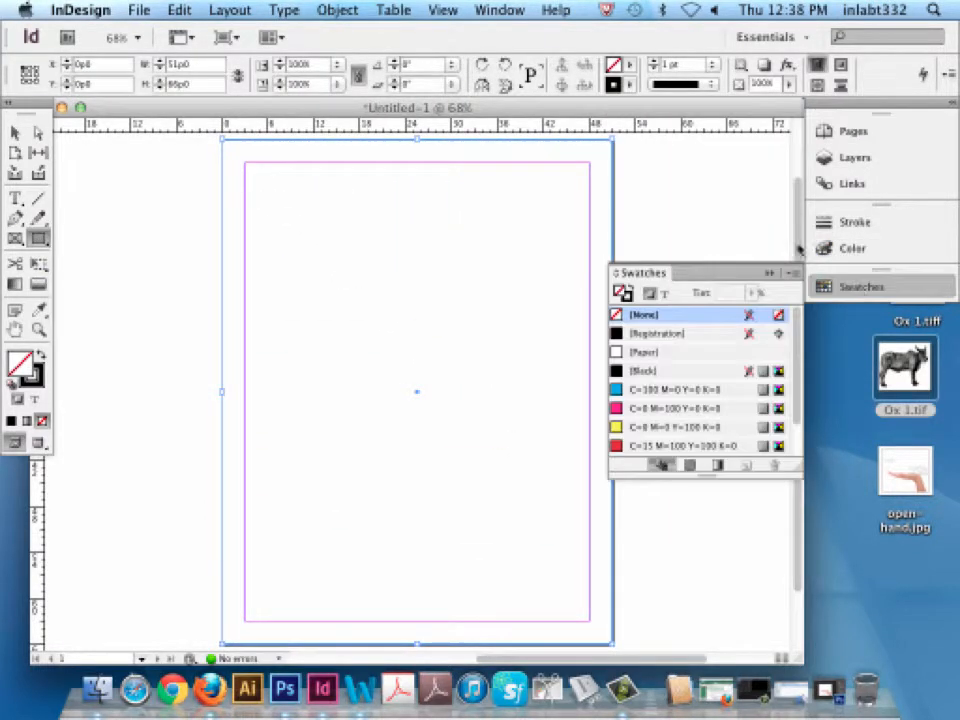
left_click(678, 390)
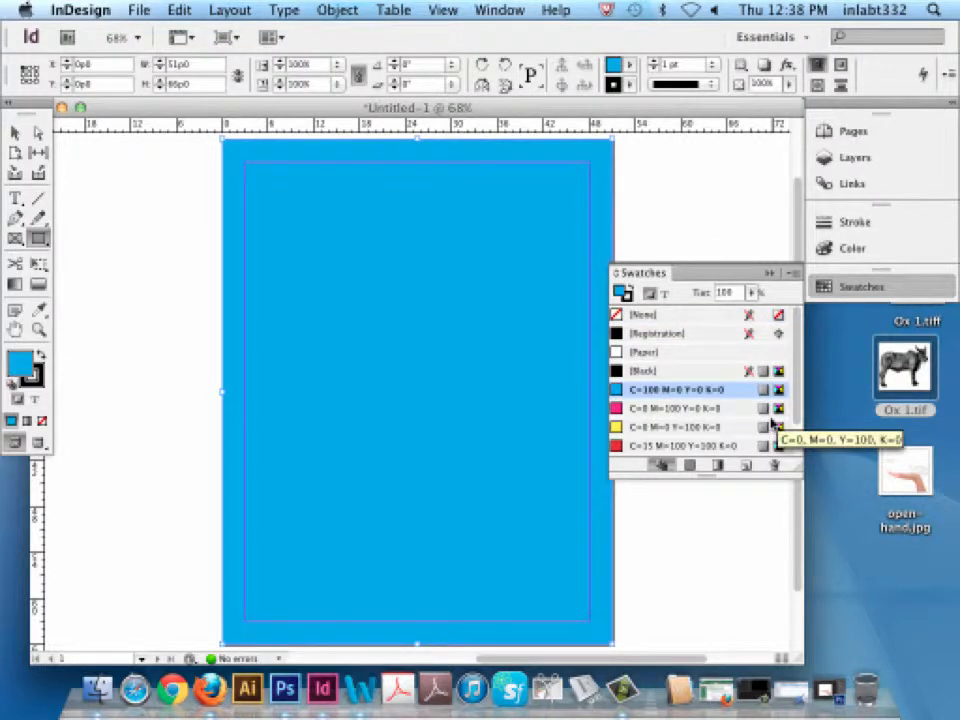
left_click_drag(797, 474, 810, 520)
Switch to the Selection tool and deselect the blue rectangle.
left_click(15, 132)
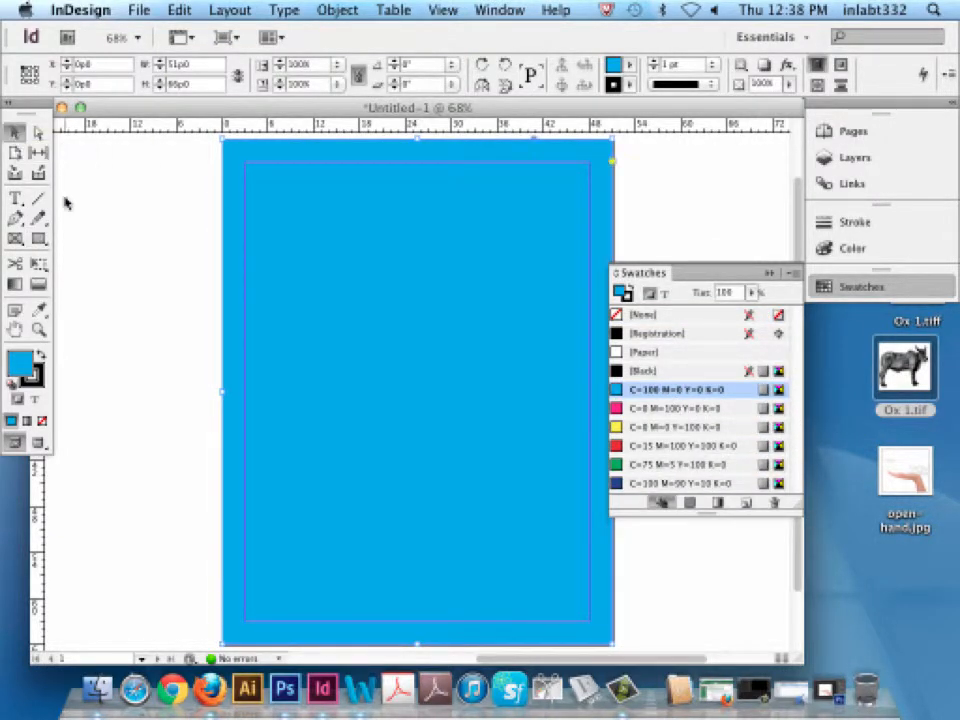
left_click(98, 226)
left_click(314, 233)
left_click(373, 251)
left_click(218, 306)
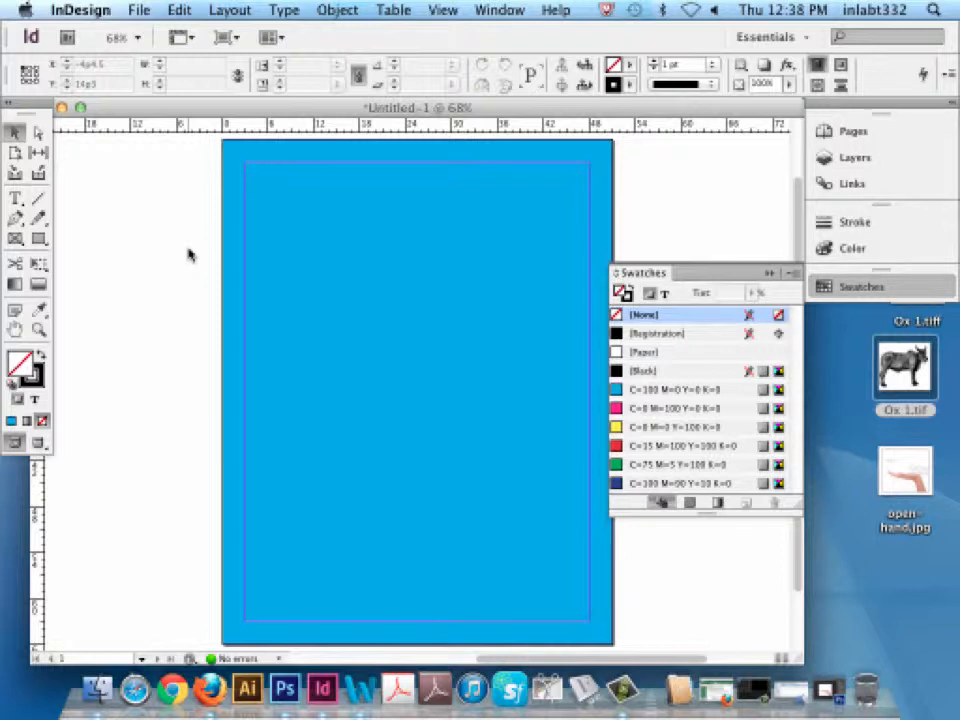
left_click(276, 298)
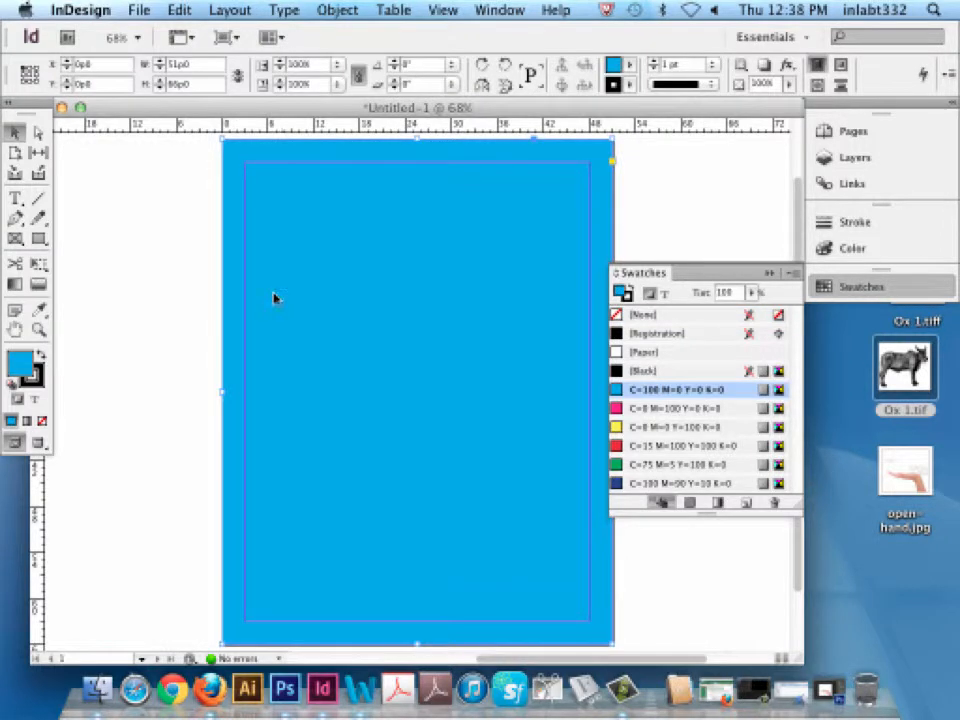
left_click(122, 255)
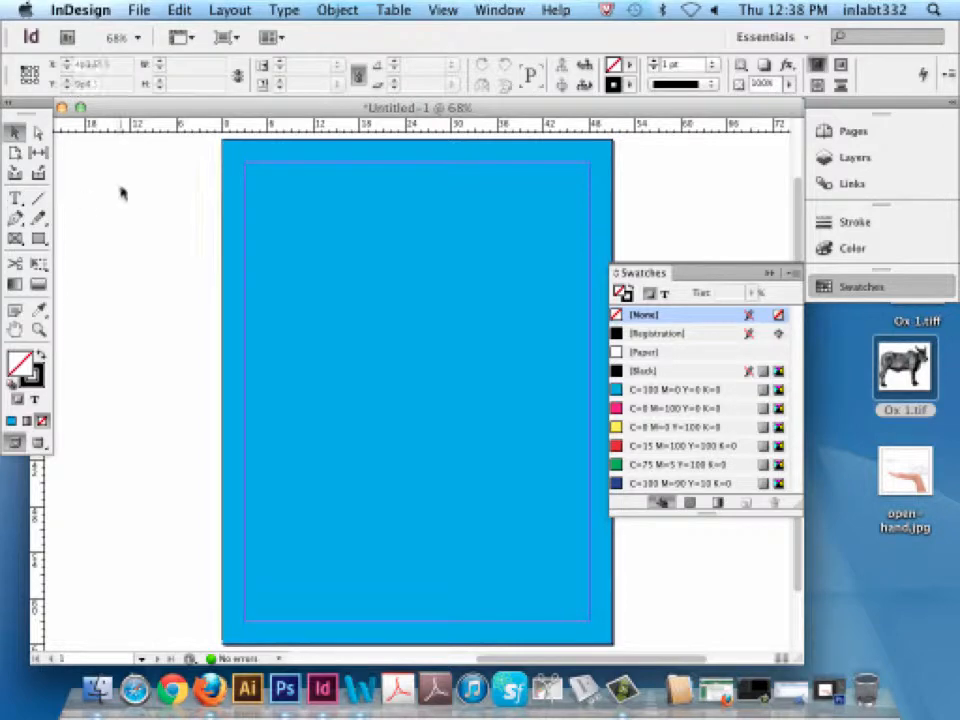
Load open-hand.tif for placing from the Images folder of Project 1 on the Thawed drive.
left_click(137, 10)
left_click(234, 252)
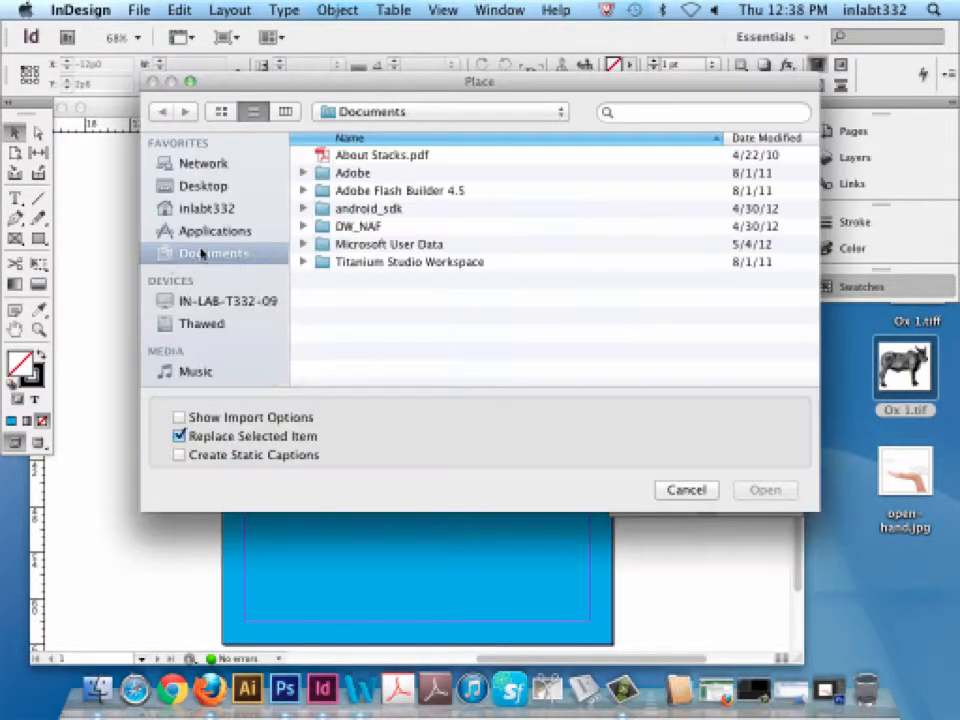
left_click(203, 186)
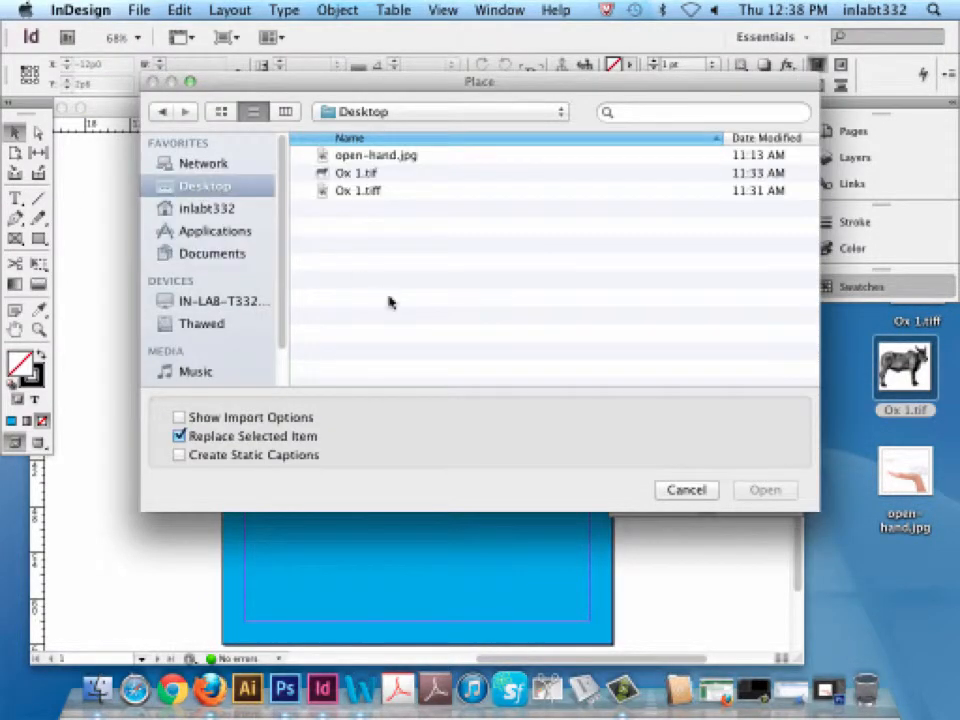
left_click(370, 156)
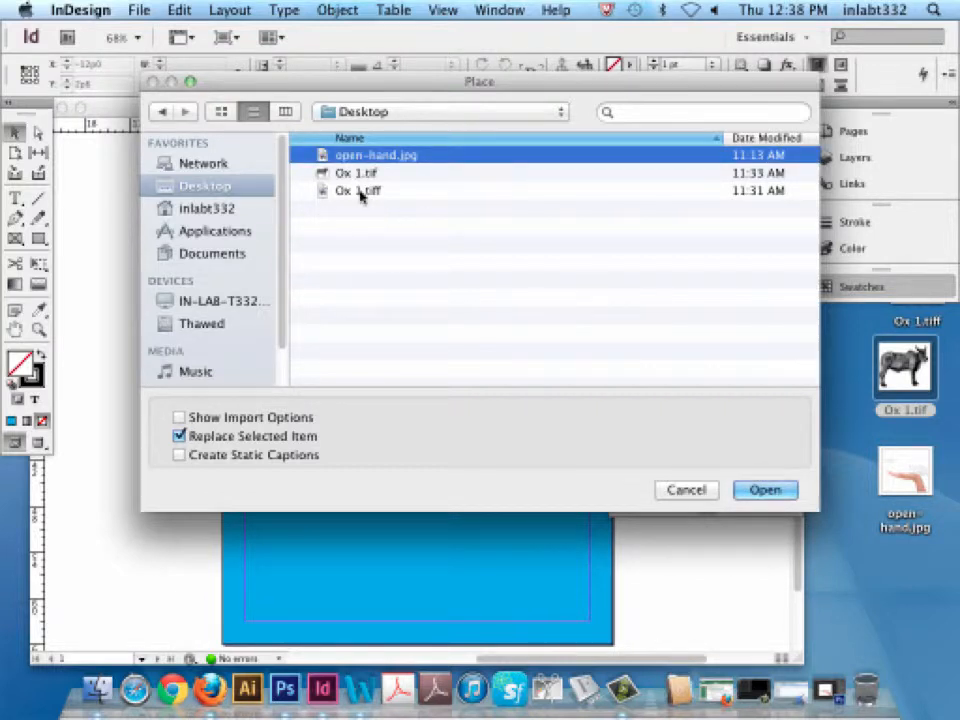
left_click(203, 324)
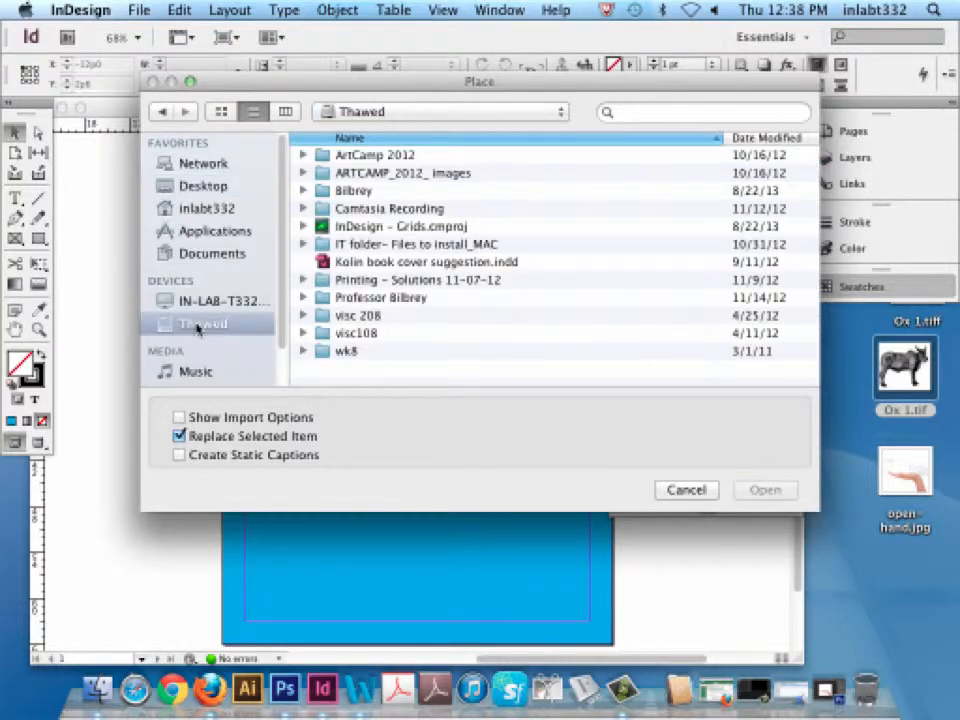
double_click(355, 191)
double_click(350, 157)
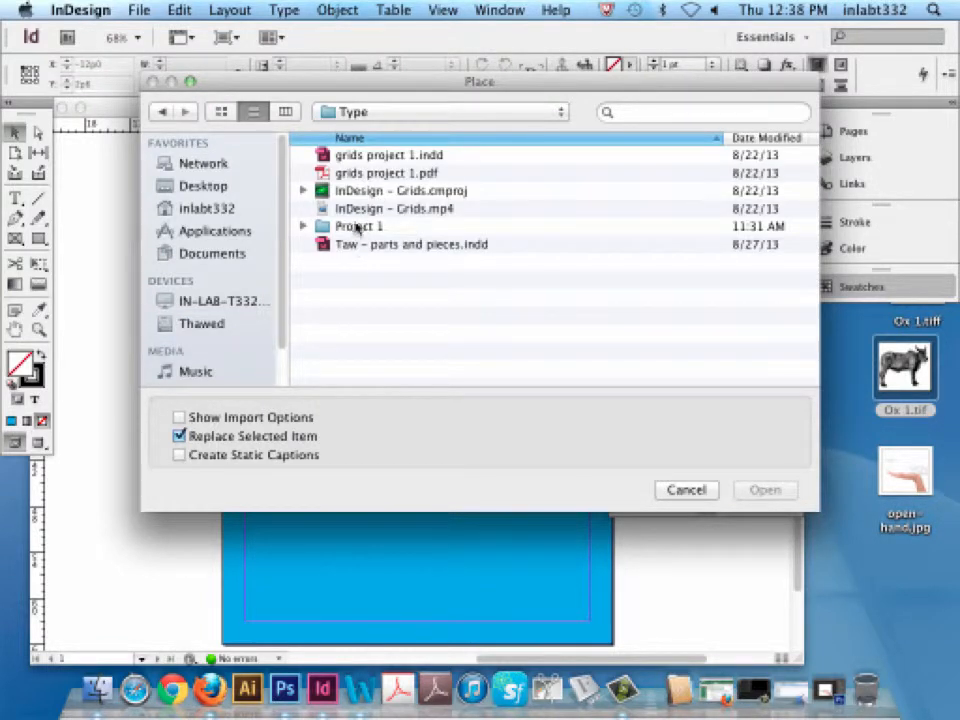
double_click(356, 227)
double_click(356, 157)
left_click(362, 157)
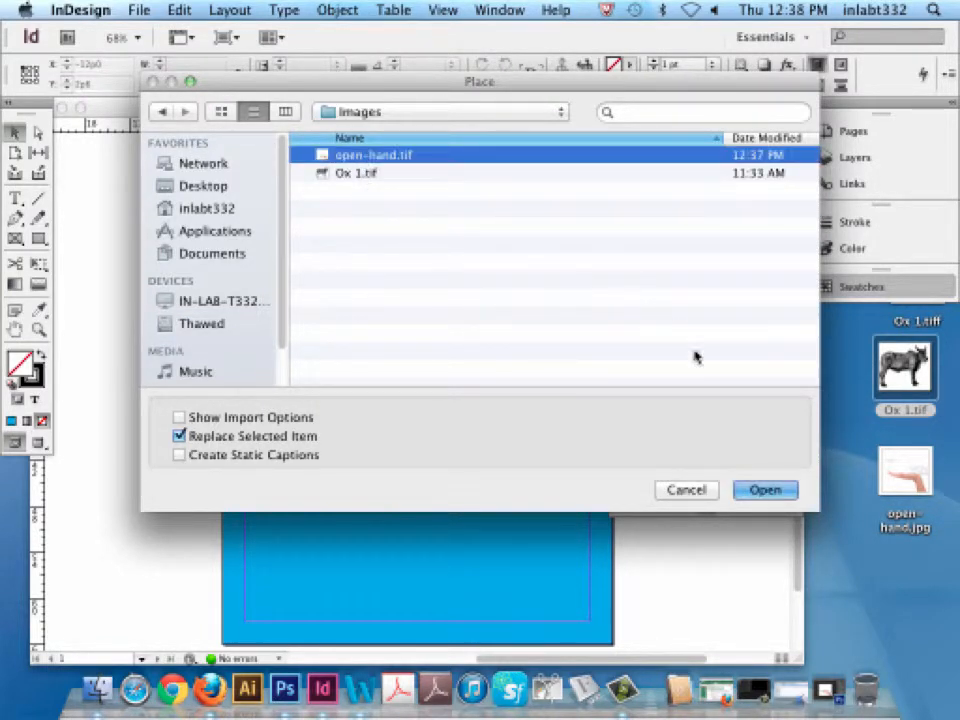
left_click(757, 490)
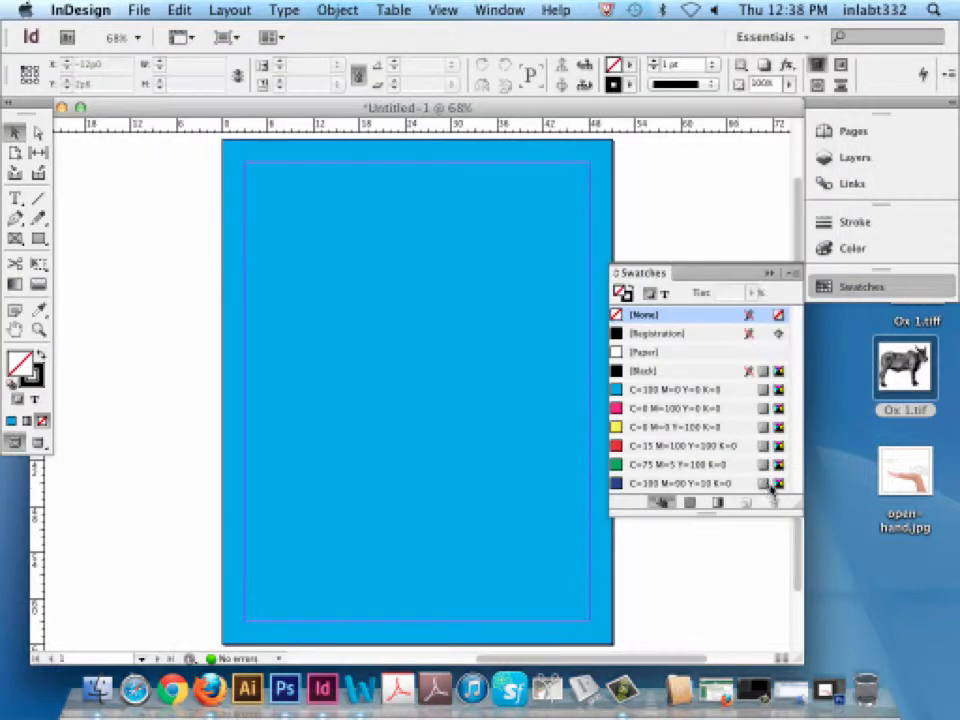
Place the loaded hand image at full size, starting on the pasteboard beside the page at about X -31p0, Y 4p3.
left_click(241, 192)
scroll(75, 160, "right", 5)
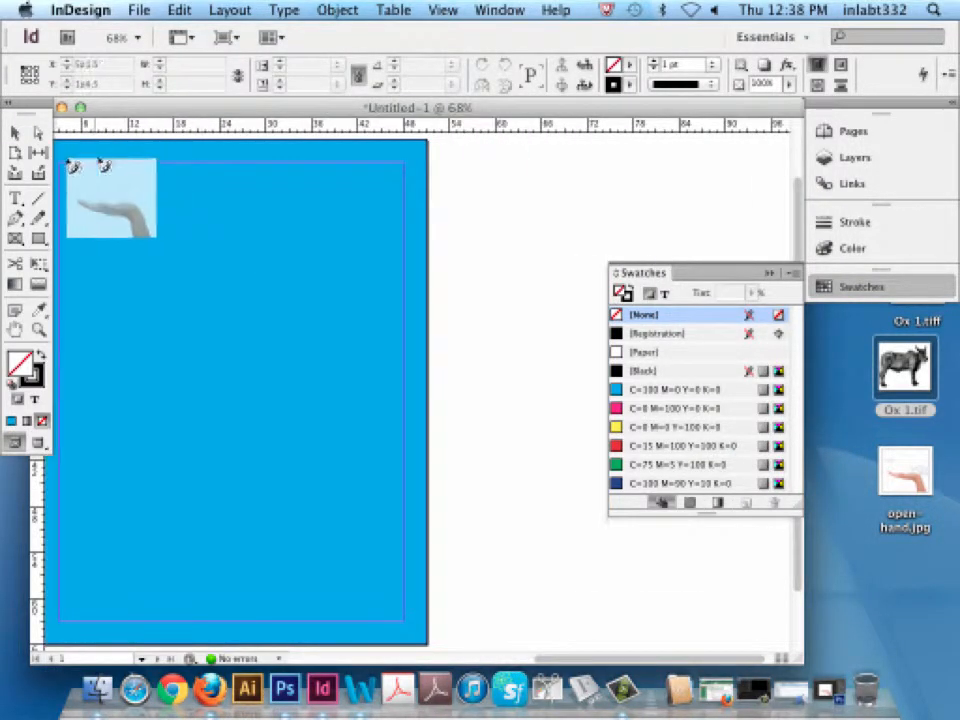
scroll(444, 379, "left", 8)
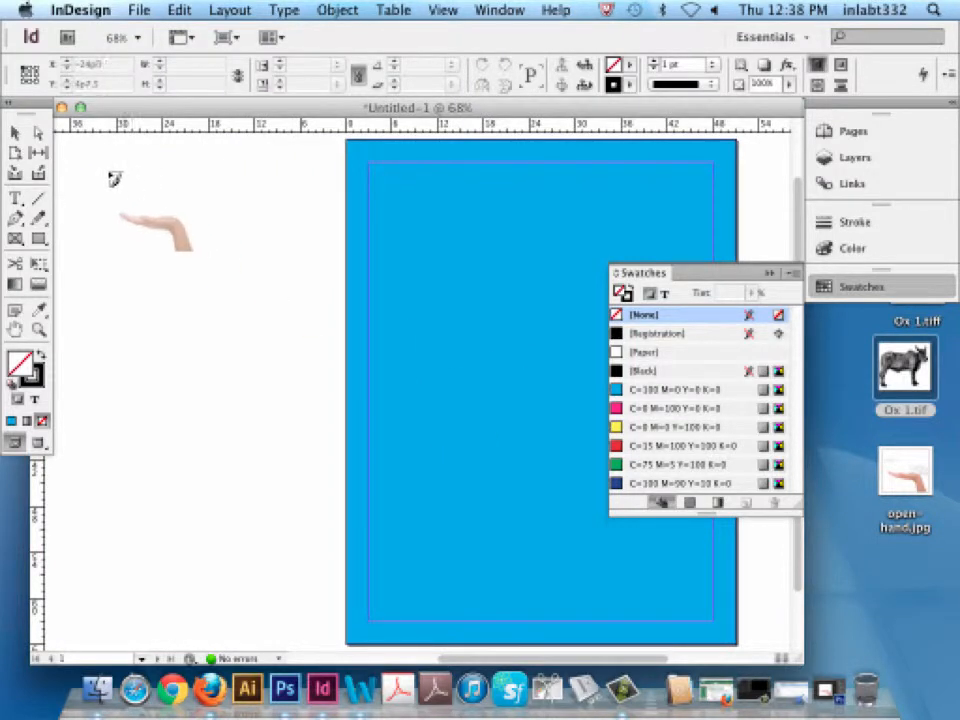
left_click(109, 171)
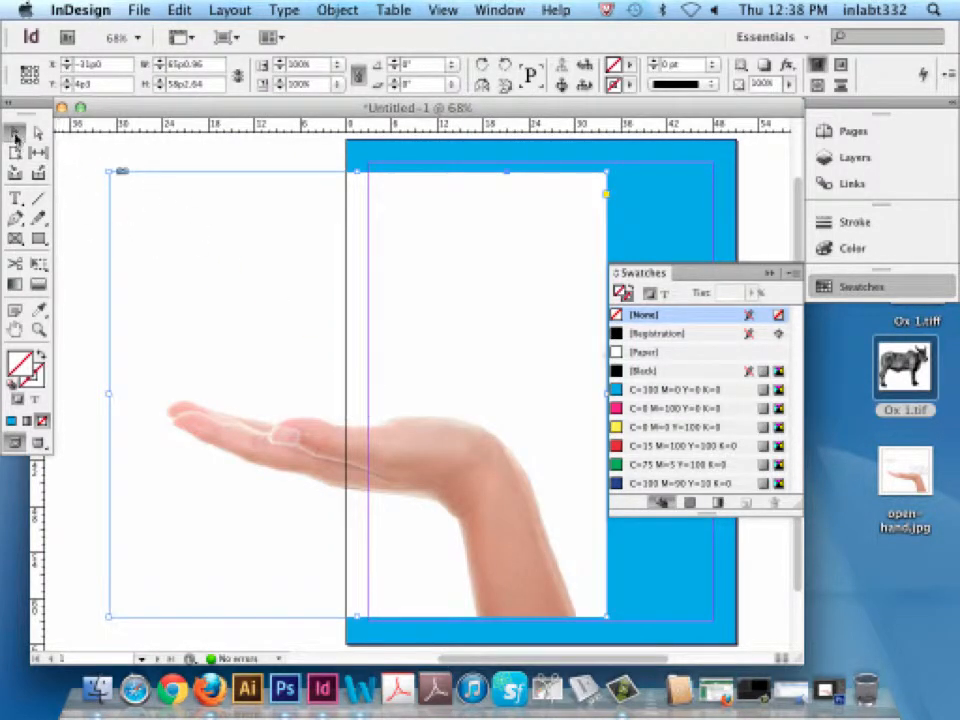
Move the hand image over the blue page to about X -9p6, Y 4p9.
left_click_drag(194, 319, 287, 317)
left_click_drag(268, 385, 339, 391)
scroll(439, 467, "right", 5)
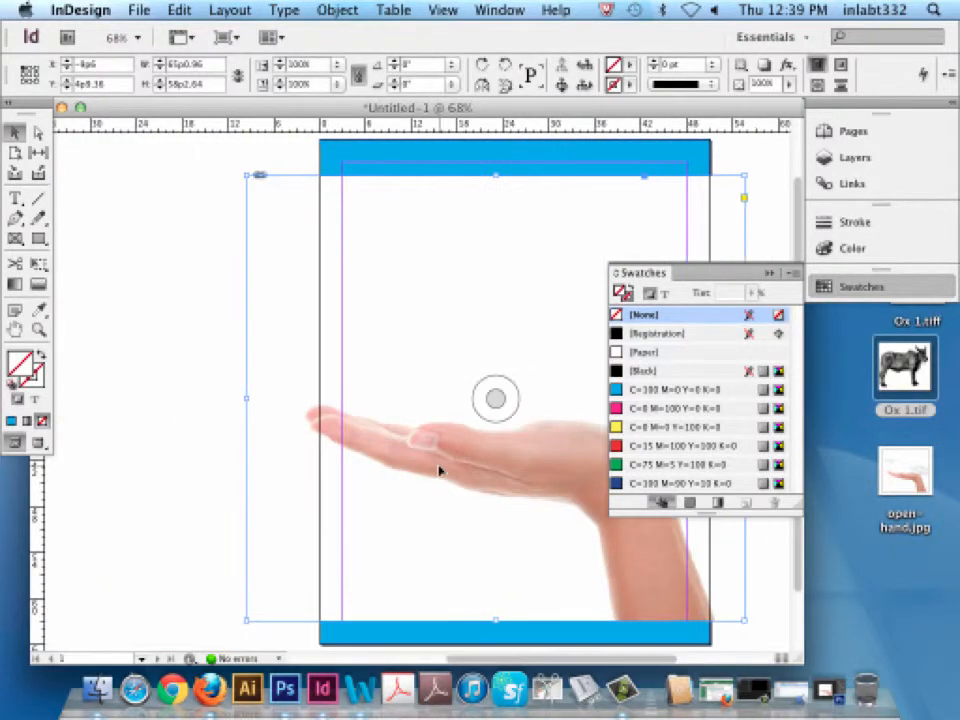
scroll(431, 478, "left", 4)
scroll(520, 472, "up", 2)
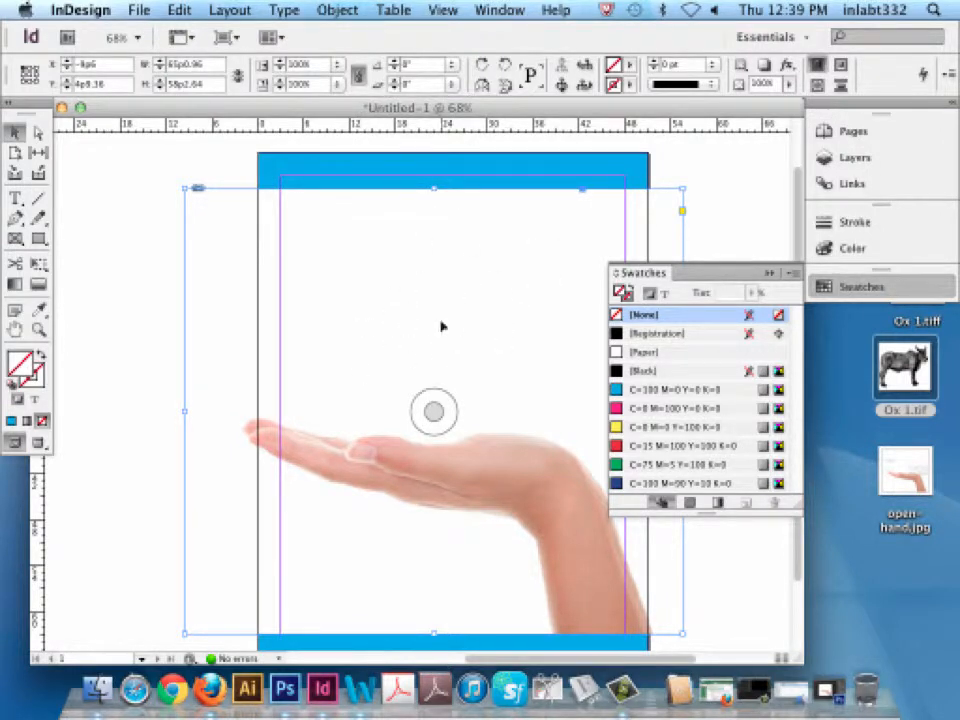
scroll(441, 326, "down", 3)
scroll(441, 326, "left", 2)
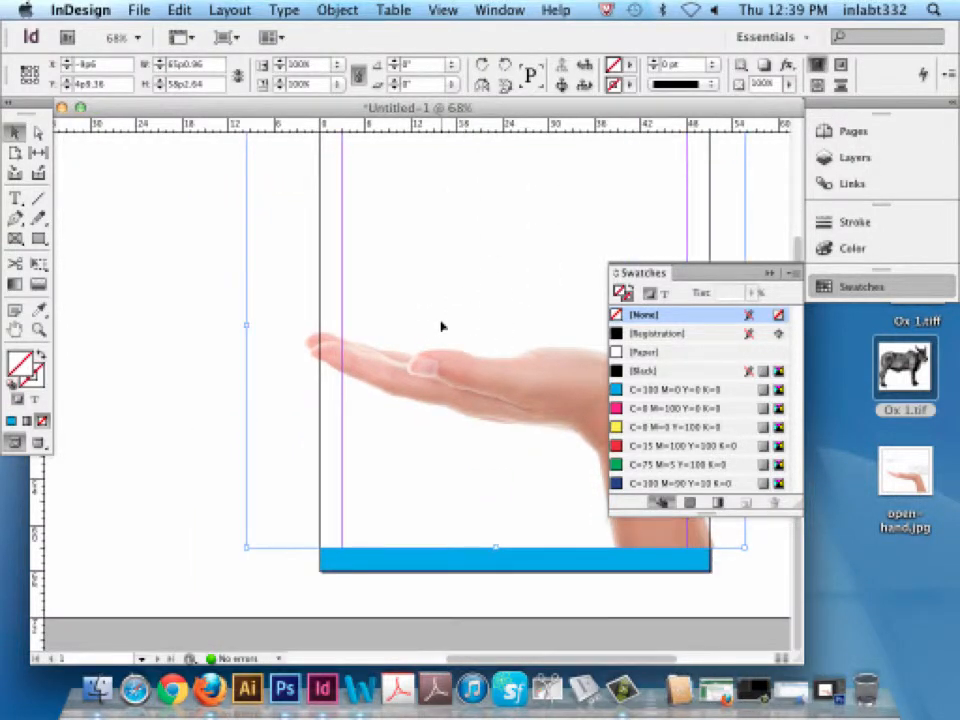
scroll(441, 326, "up", 3)
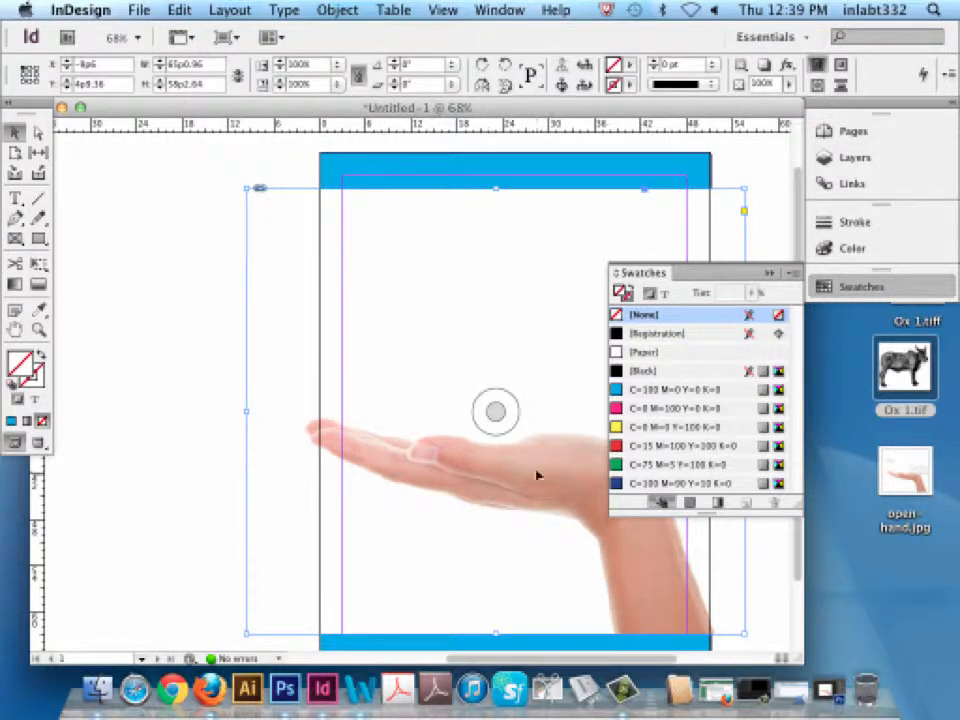
scroll(521, 270, "right", 6)
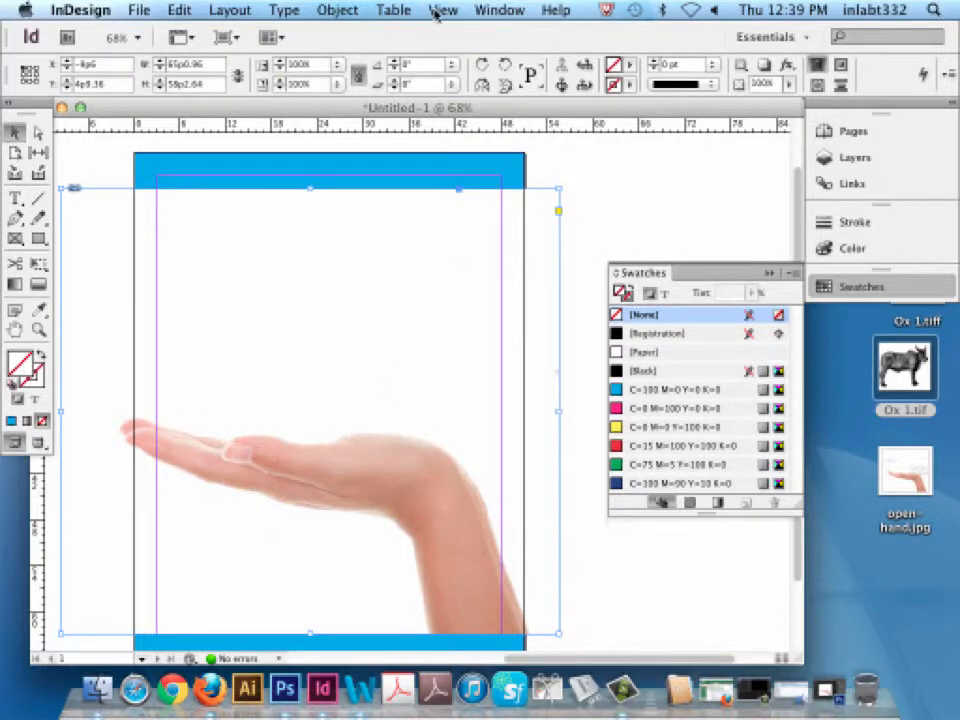
left_click(496, 10)
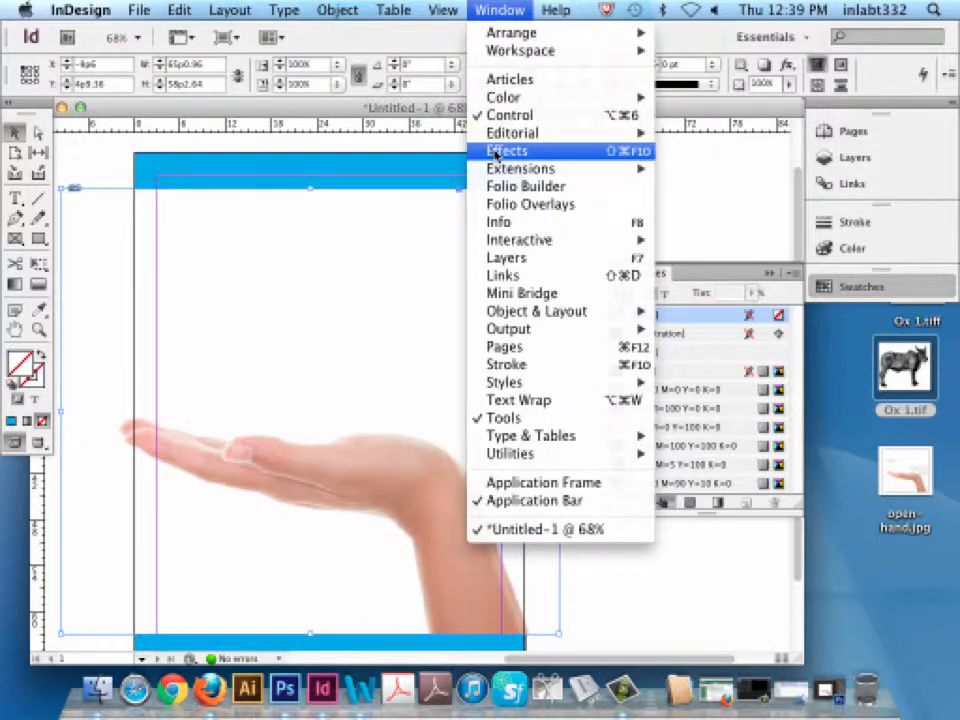
Try a Detect Edges clipping path on the hand image with Preview on and the default threshold and tolerance.
mouse_move(316, 10)
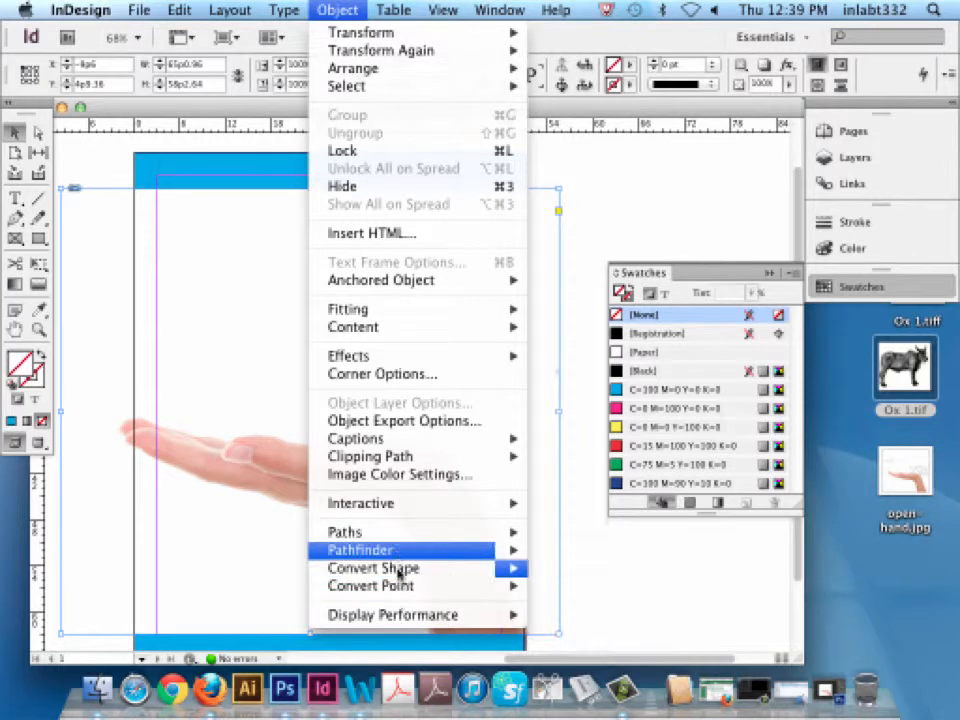
mouse_move(400, 587)
mouse_move(400, 540)
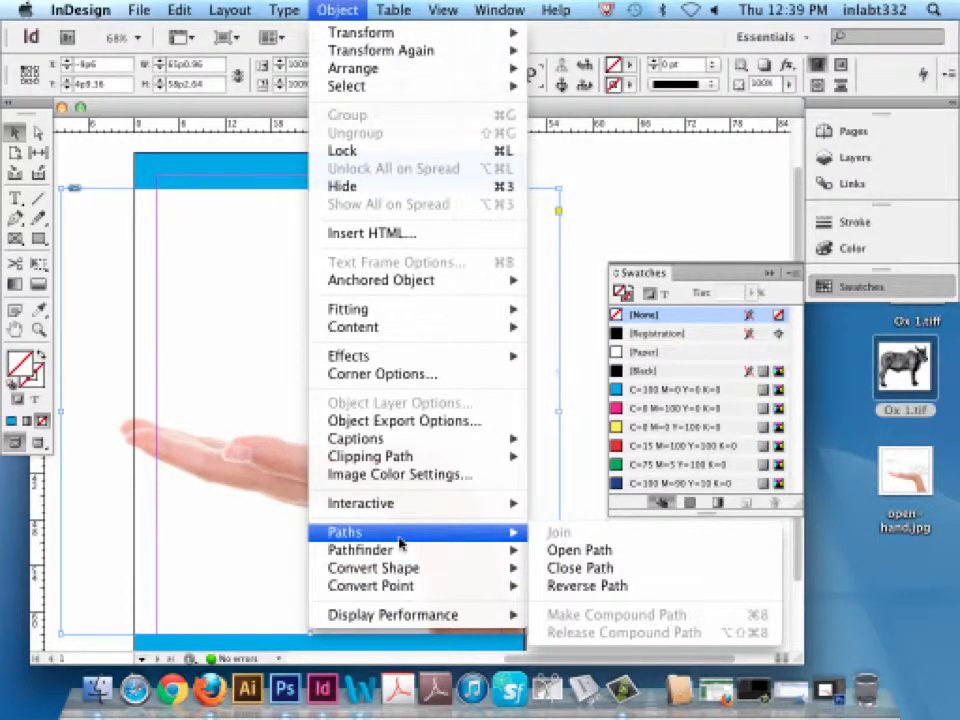
mouse_move(405, 459)
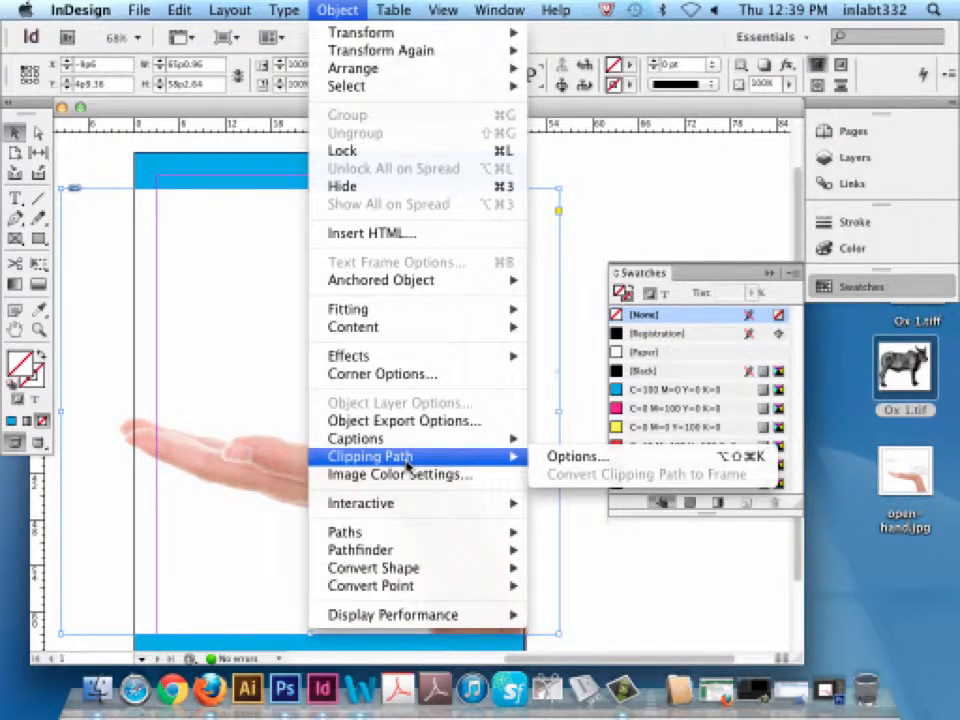
left_click(587, 462)
left_click_drag(347, 247, 574, 254)
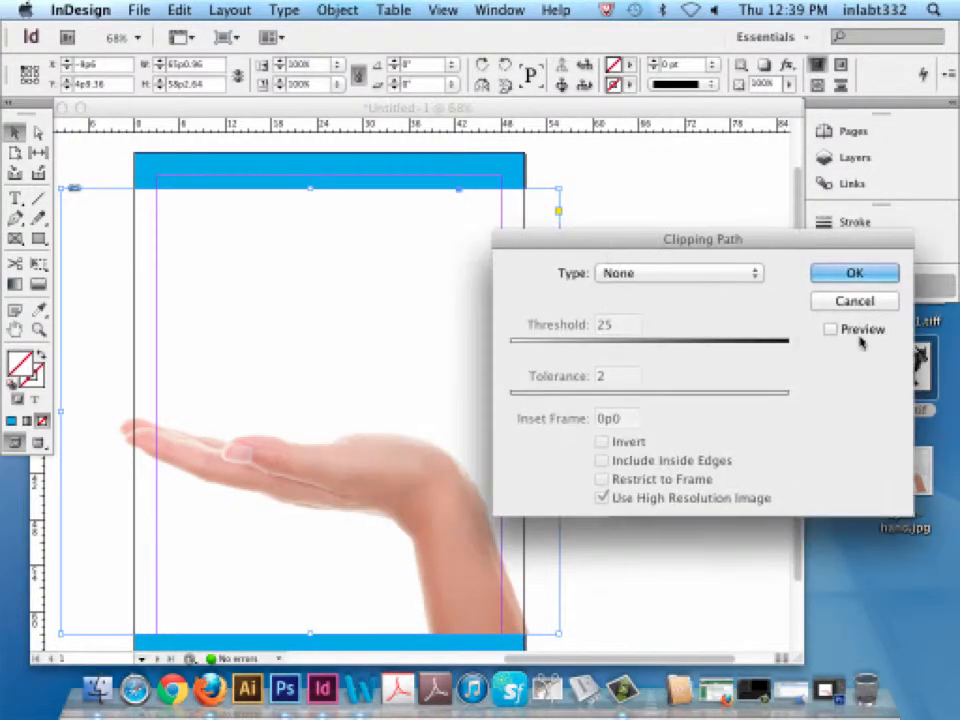
left_click(830, 329)
left_click(628, 272)
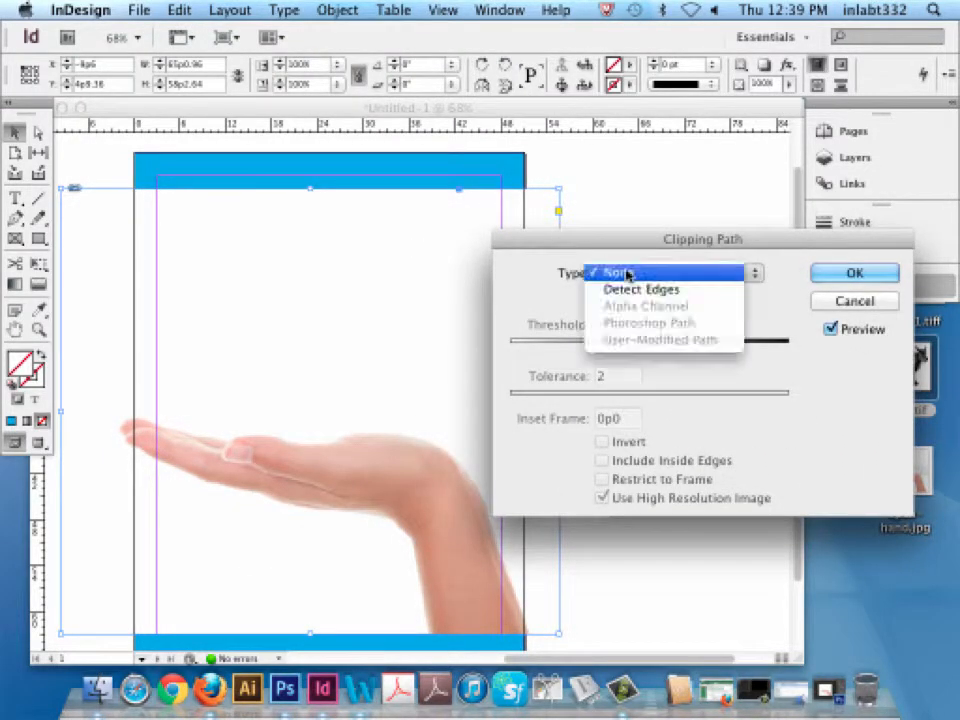
left_click(638, 290)
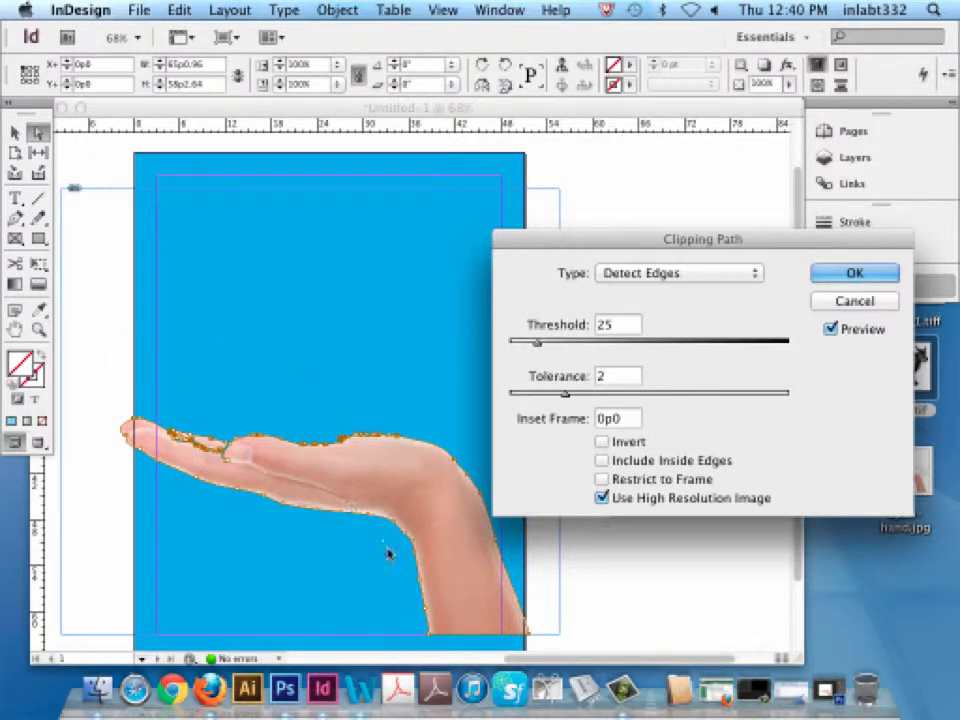
left_click(854, 273)
left_click(860, 287)
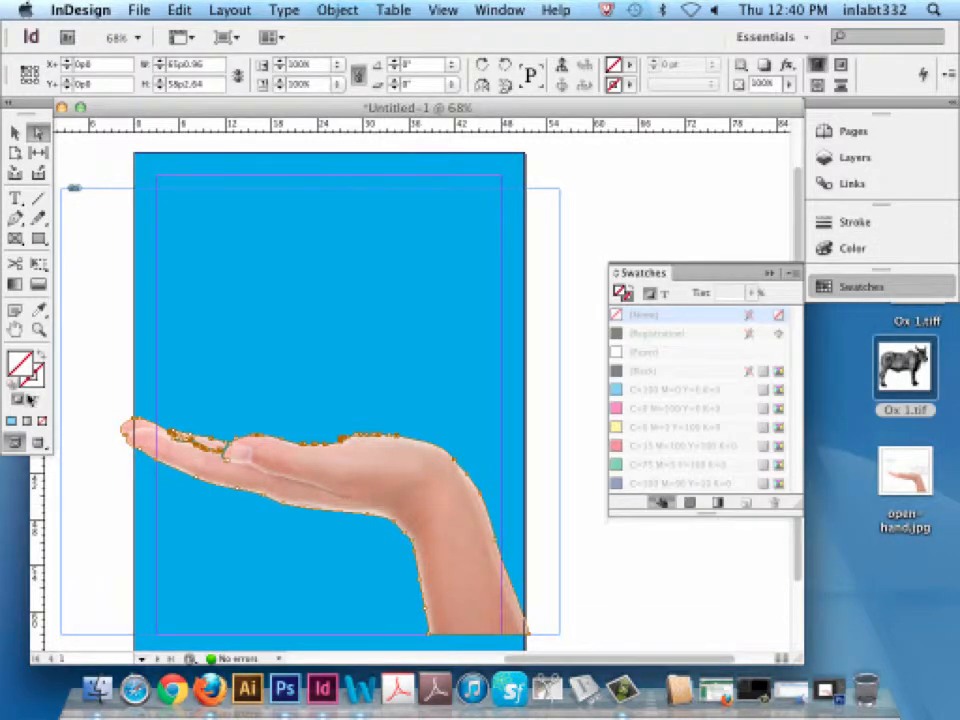
Examine the clipped hand's outline up close along the wrist, palm and fingers for ragged or missing areas.
left_click(38, 330)
left_click_drag(426, 422, 512, 555)
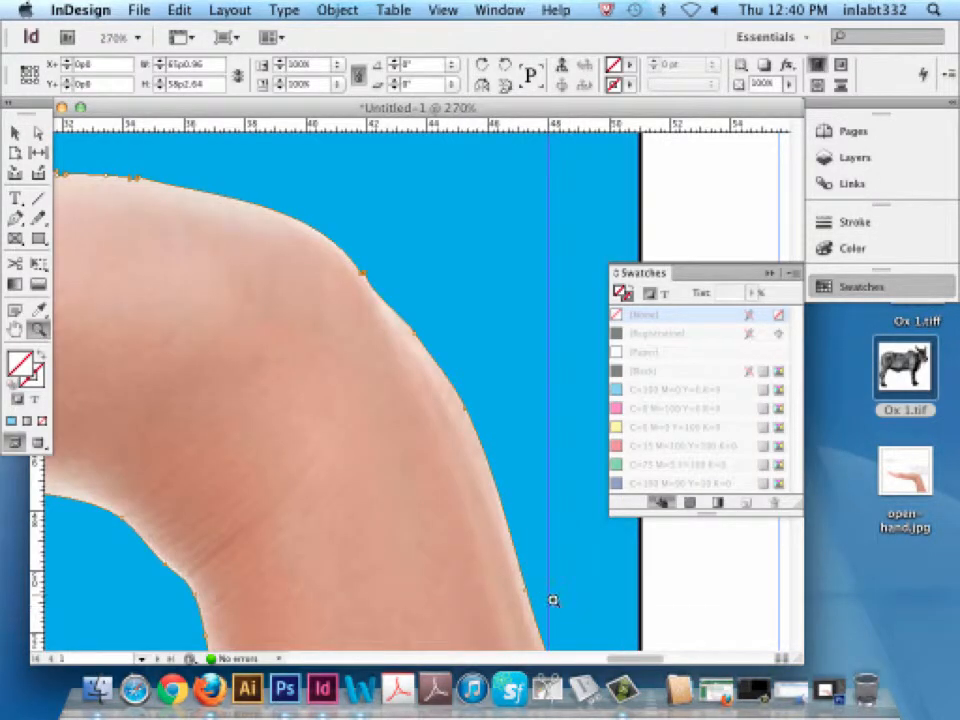
left_click(15, 131)
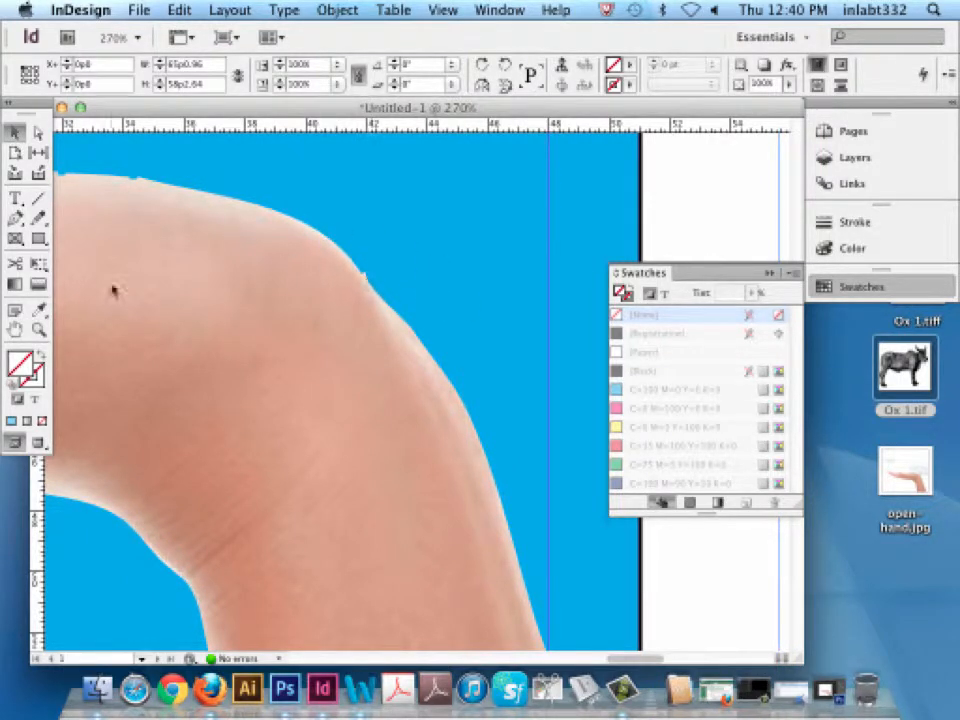
left_click(38, 330)
left_click_drag(352, 255, 408, 337)
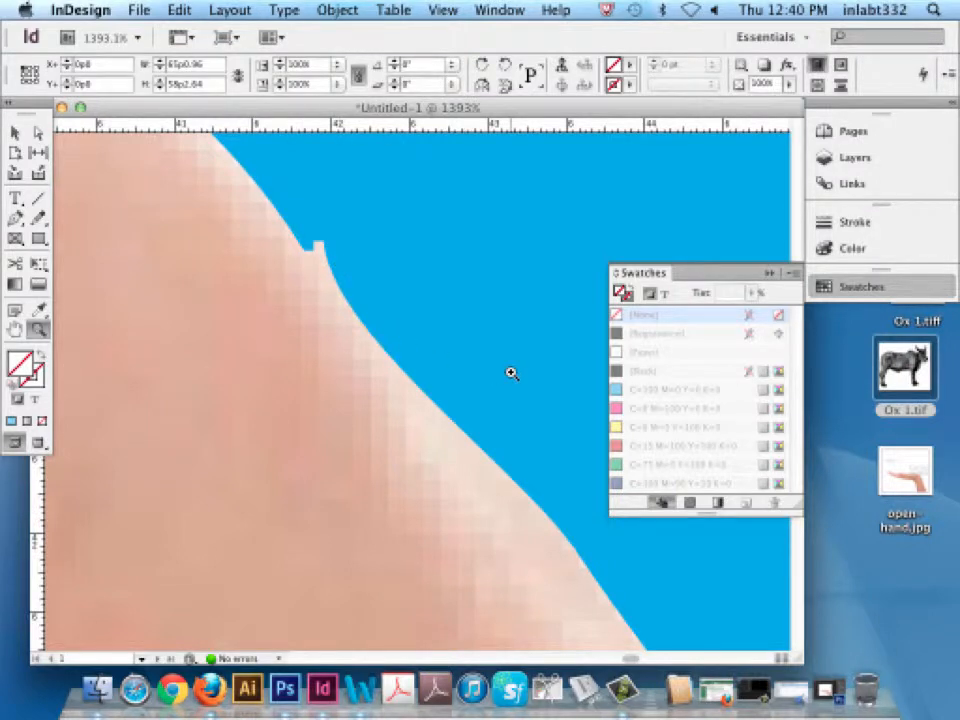
key("super+0")
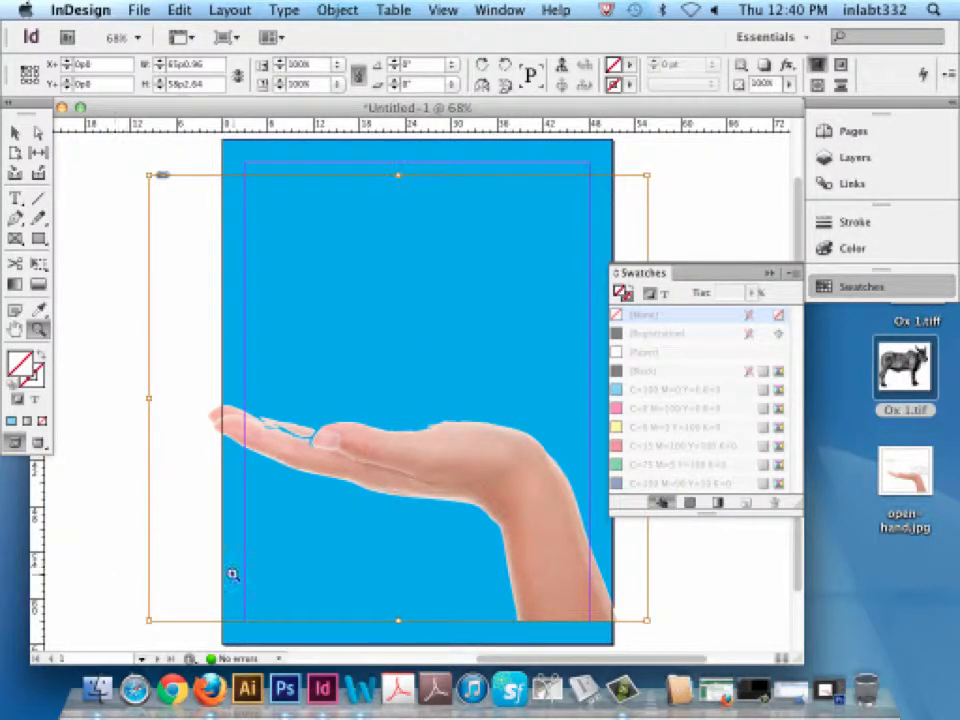
left_click_drag(232, 396, 630, 620)
left_click(768, 274)
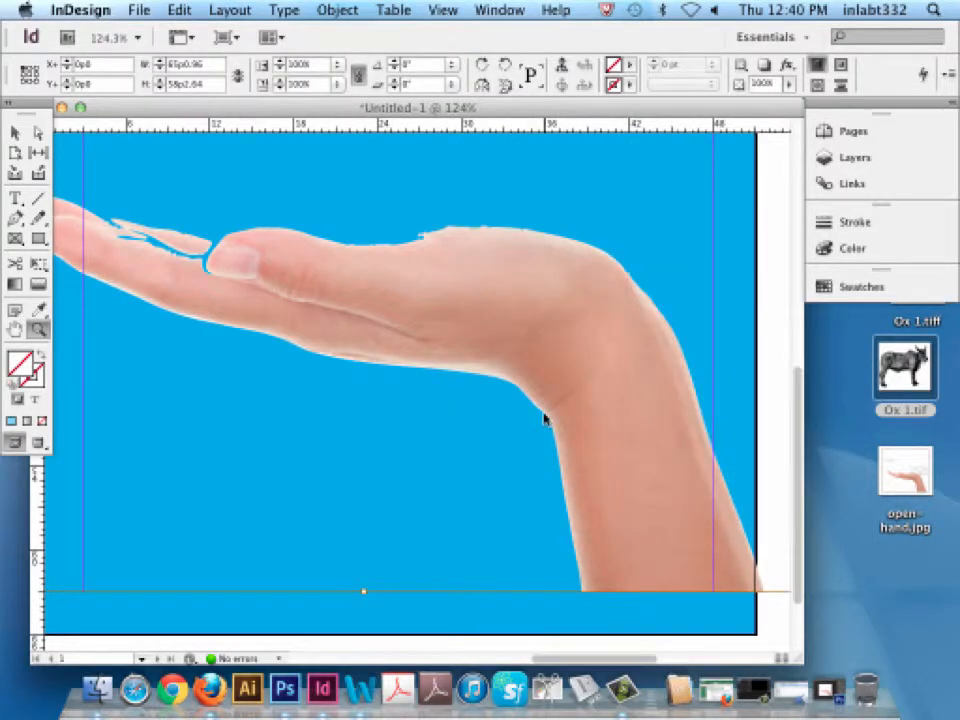
Reopen the clipping path options for the hand image and set the type to Detect Edges.
left_click(14, 132)
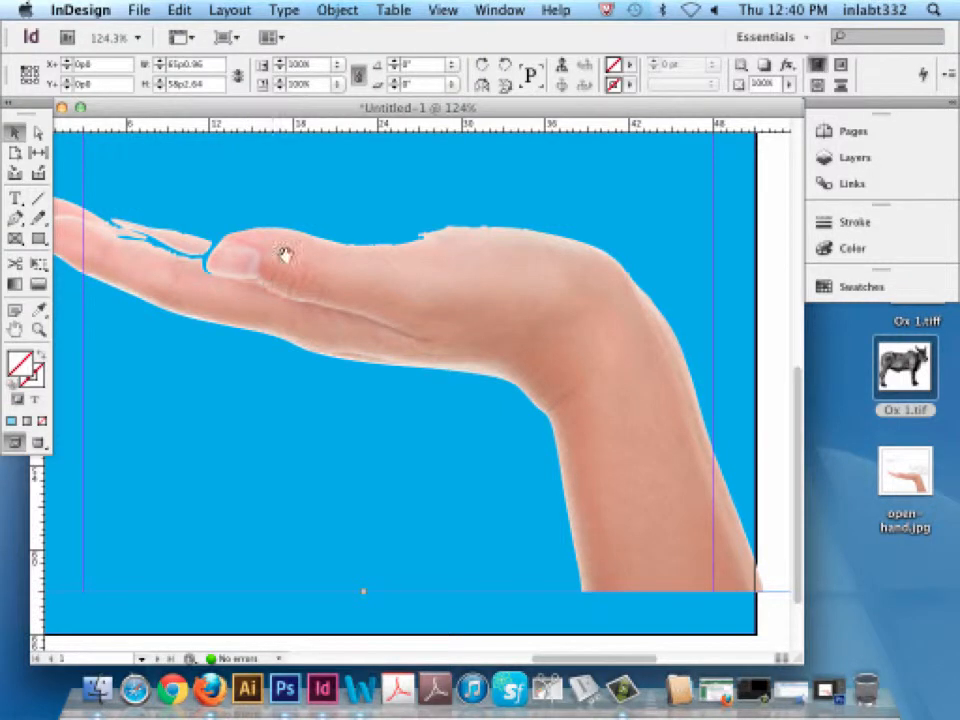
left_click(340, 12)
mouse_move(395, 464)
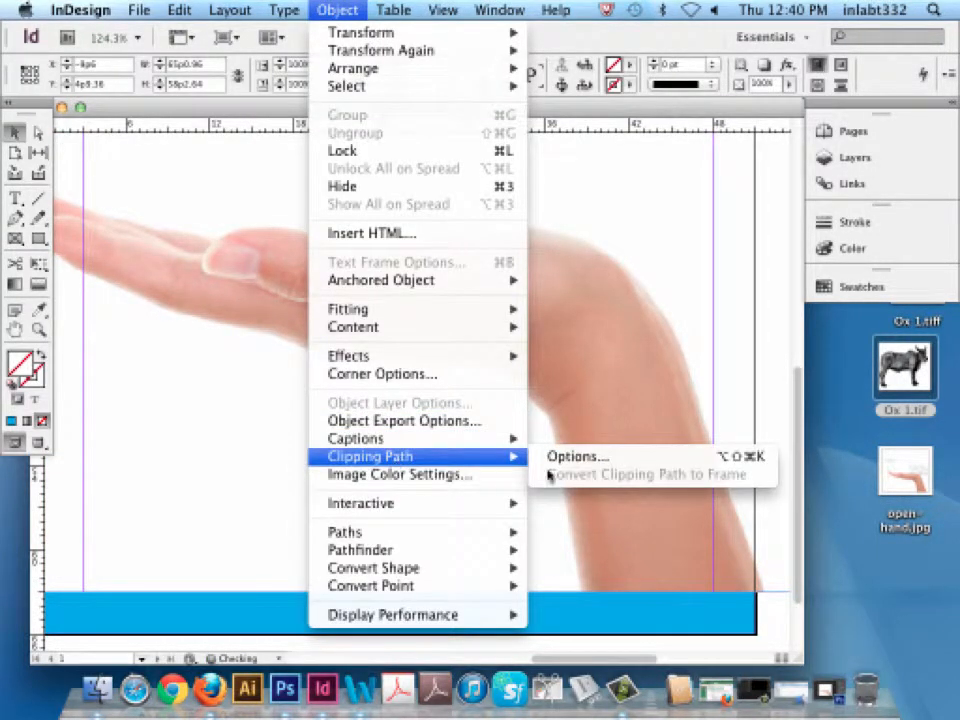
left_click(611, 457)
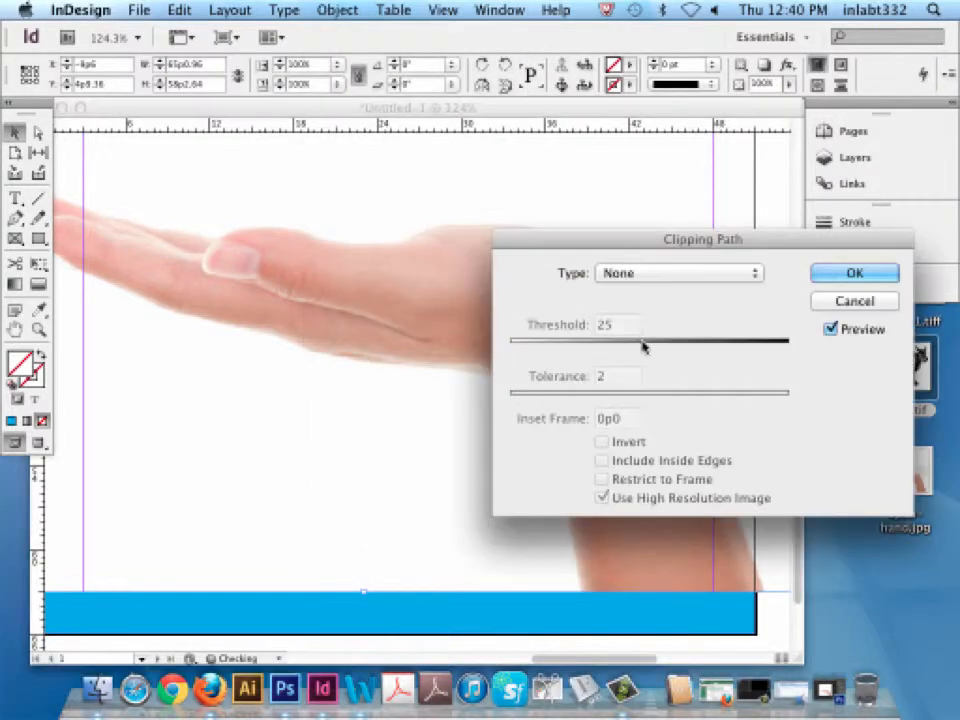
left_click(727, 272)
left_click(690, 292)
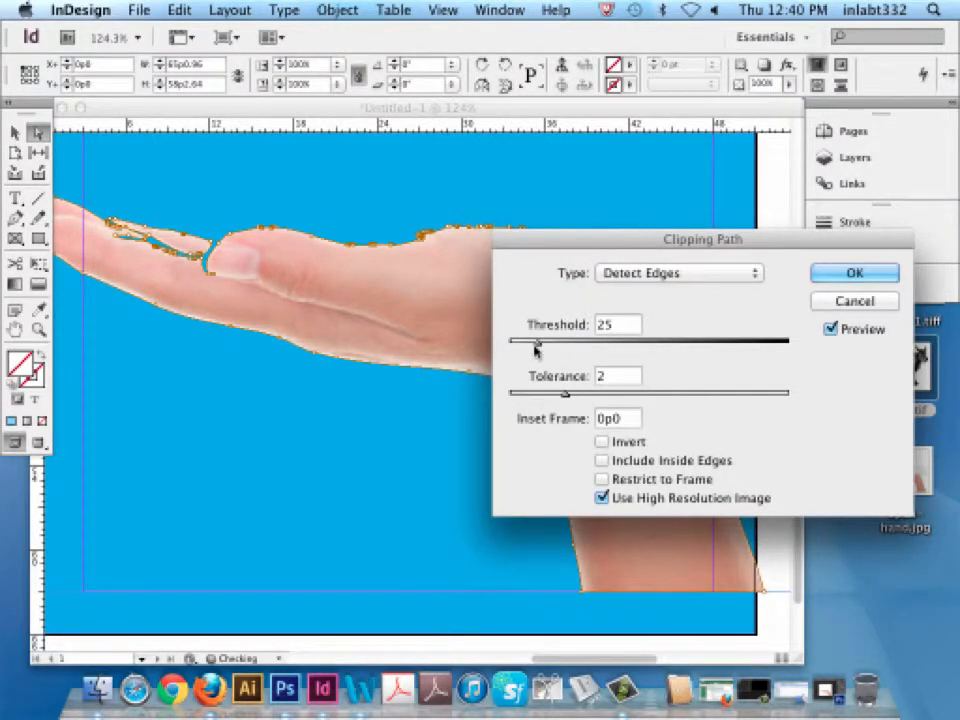
Set the clipping path's threshold to 9 and tolerance to 1.65, and apply it to the hand image.
left_click_drag(536, 341, 617, 347)
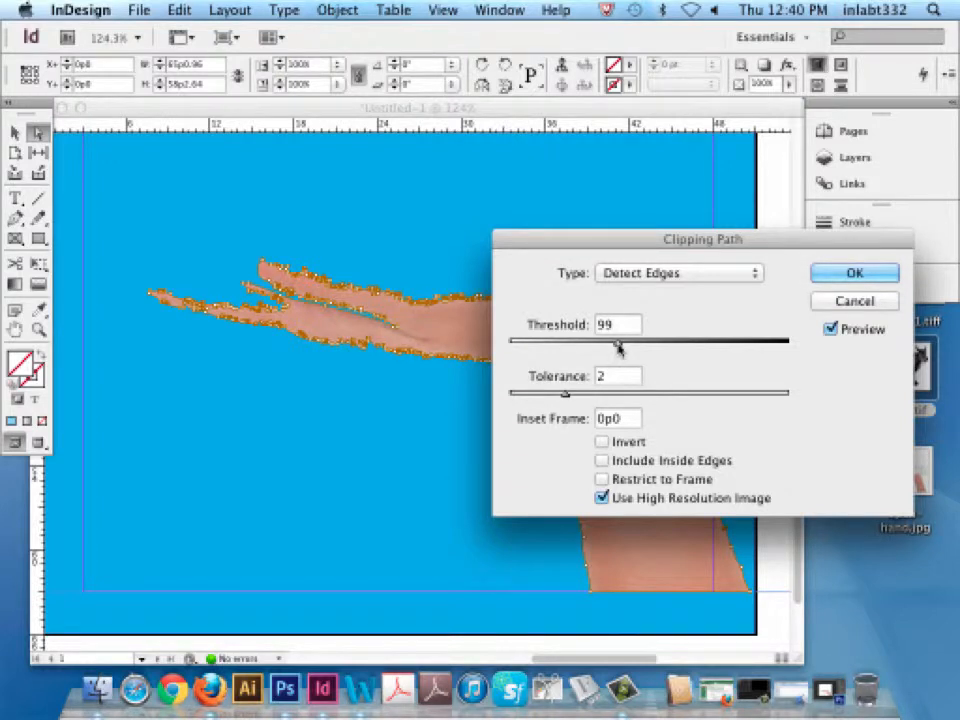
left_click_drag(617, 346, 518, 344)
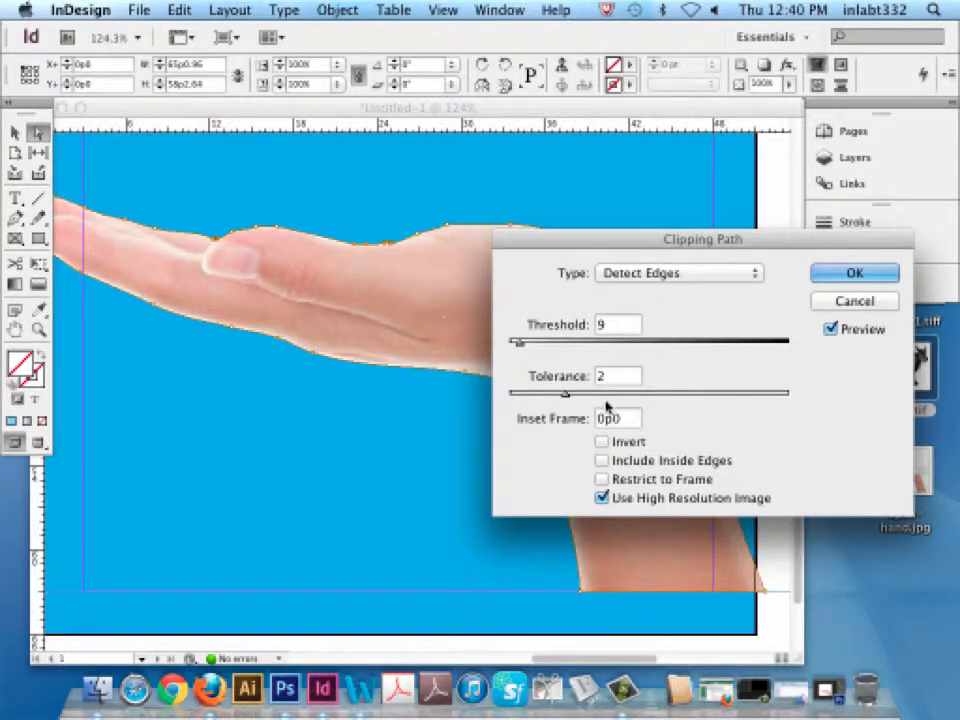
mouse_move(566, 395)
left_mouse_down()
mouse_move(636, 399)
mouse_move(538, 396)
mouse_move(564, 399)
mouse_move(554, 398)
left_mouse_up()
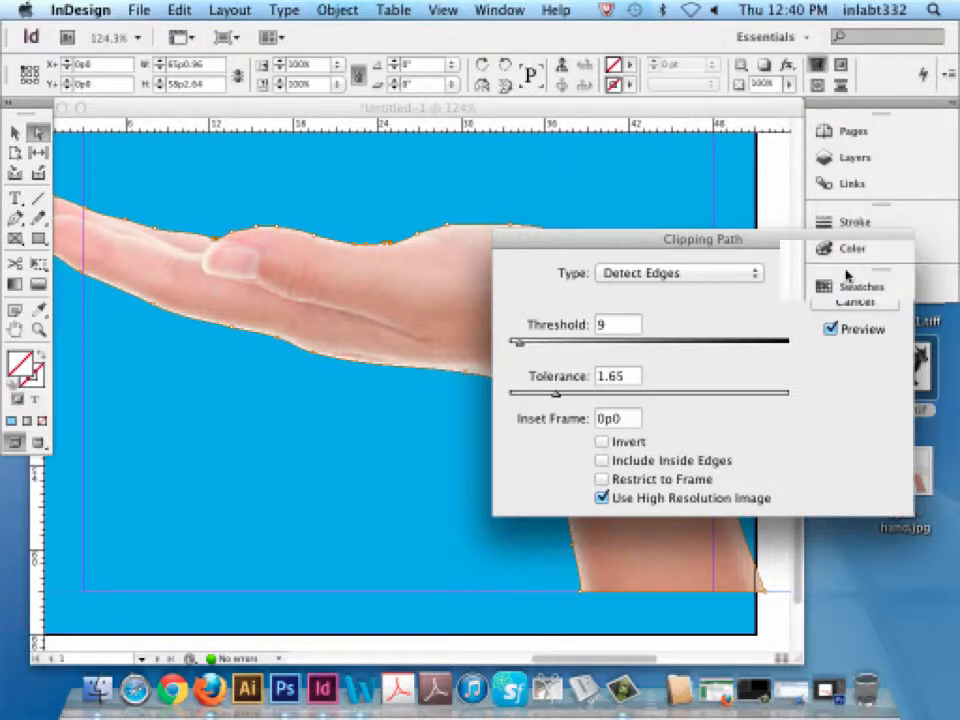
left_click(846, 276)
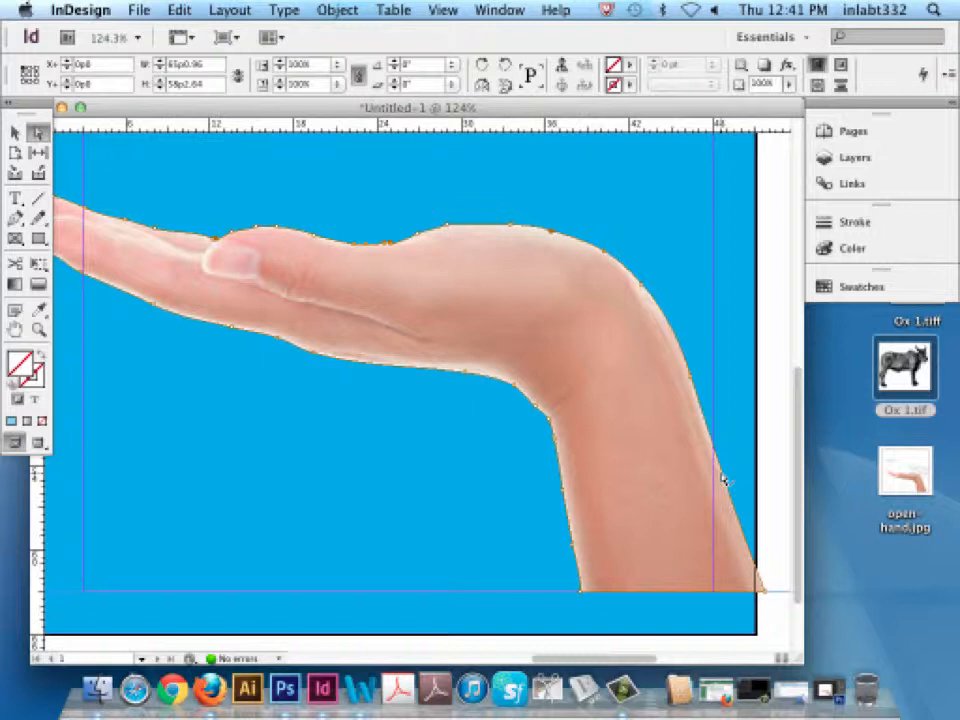
Move the clipped hand image to the upper half of the page with its fingertips extending past the left page edge.
left_click(15, 131)
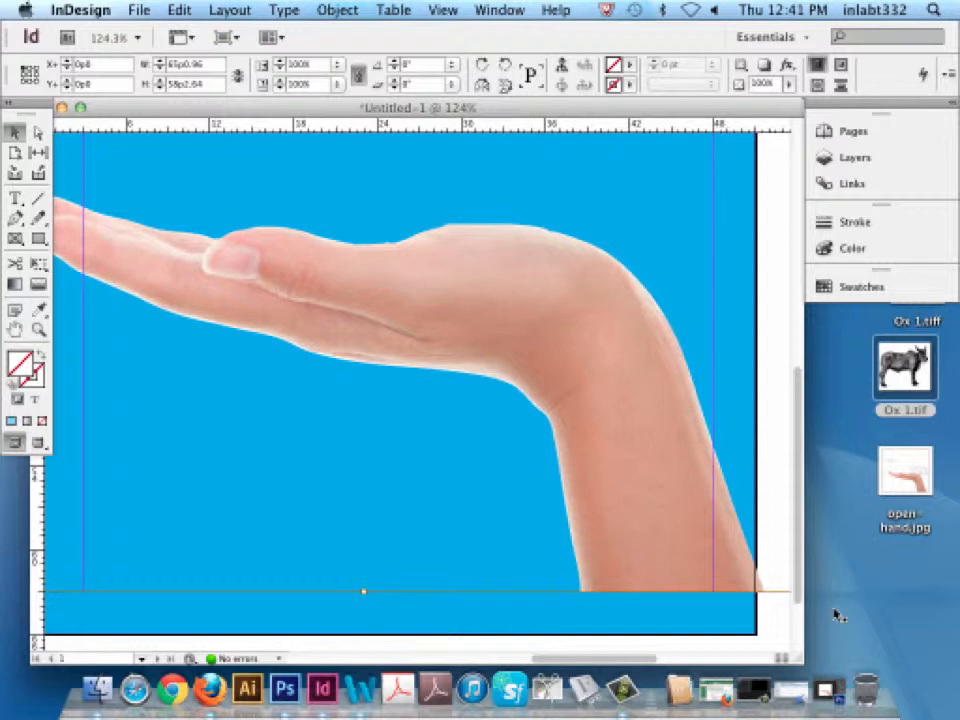
key("super+0")
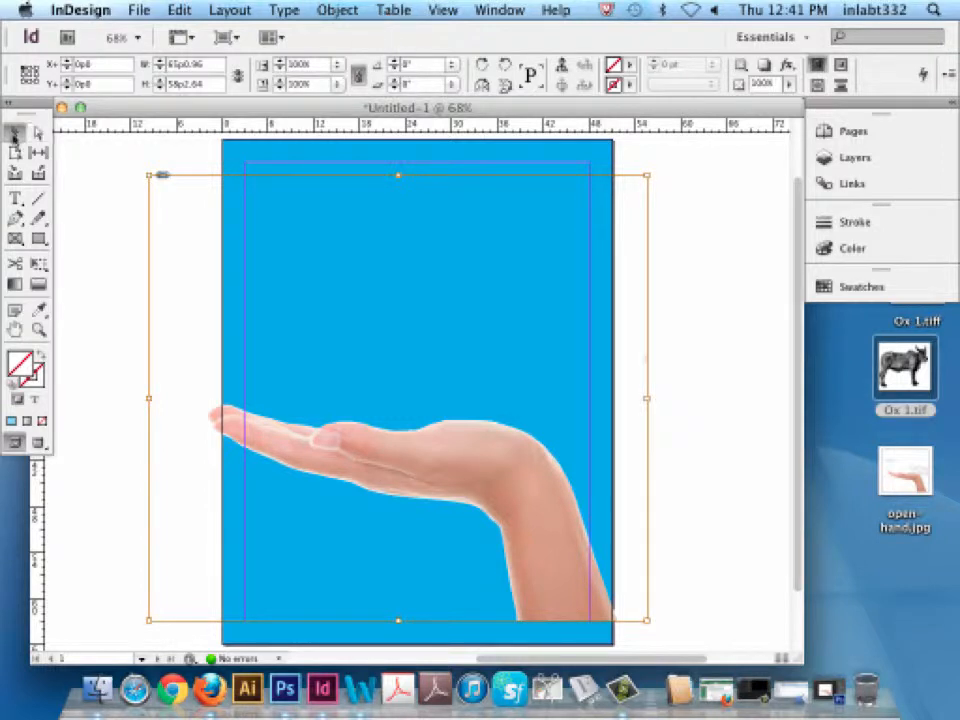
left_click(15, 135)
left_click_drag(428, 444, 572, 422)
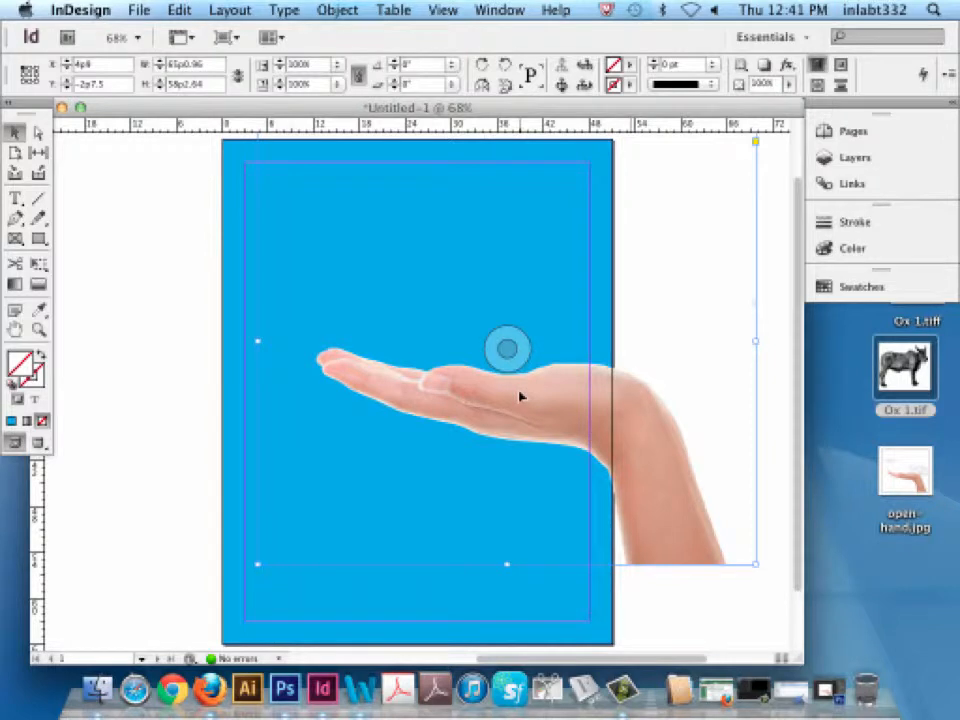
left_click_drag(697, 540, 568, 452)
Shorten the blue background rectangle from its lower edge to a height of about 38p9, ending near the base of the wrist.
left_click(450, 611)
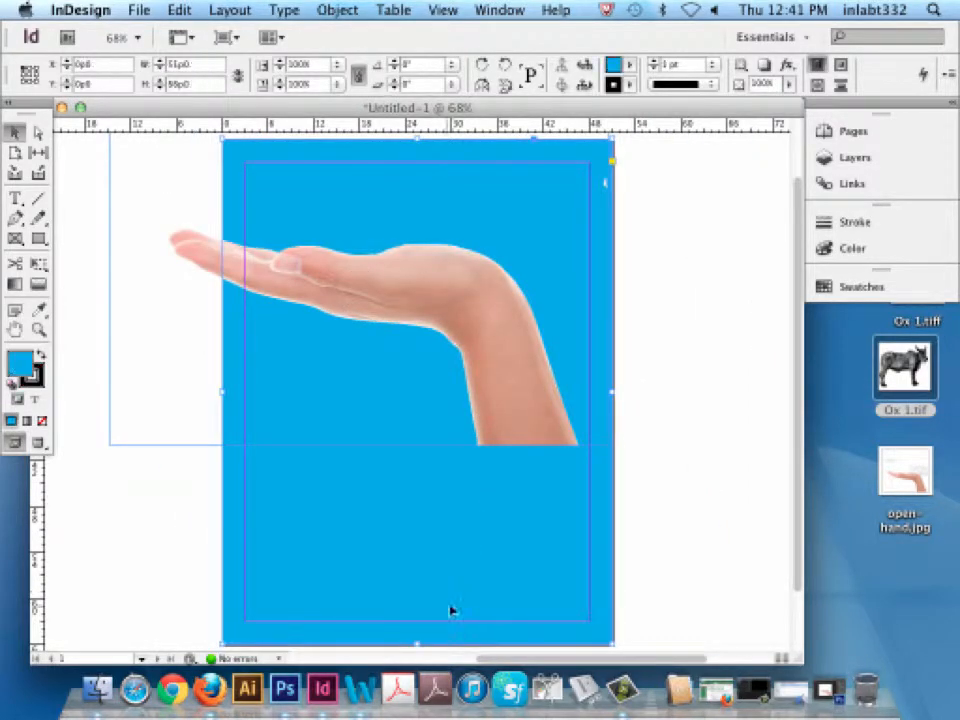
left_click_drag(418, 646, 433, 441)
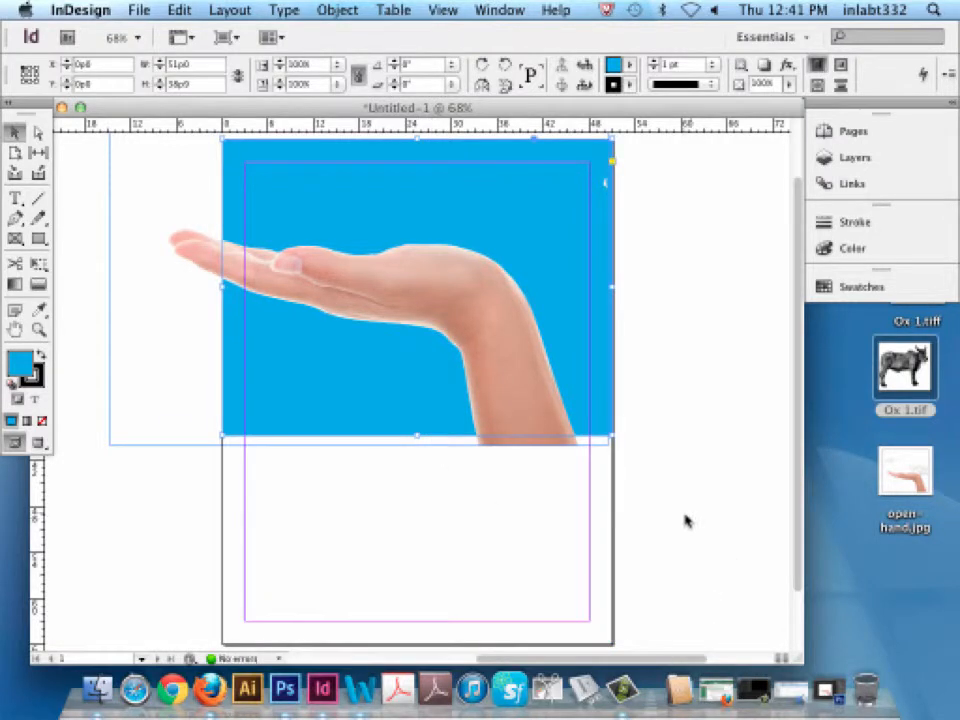
left_click(358, 289)
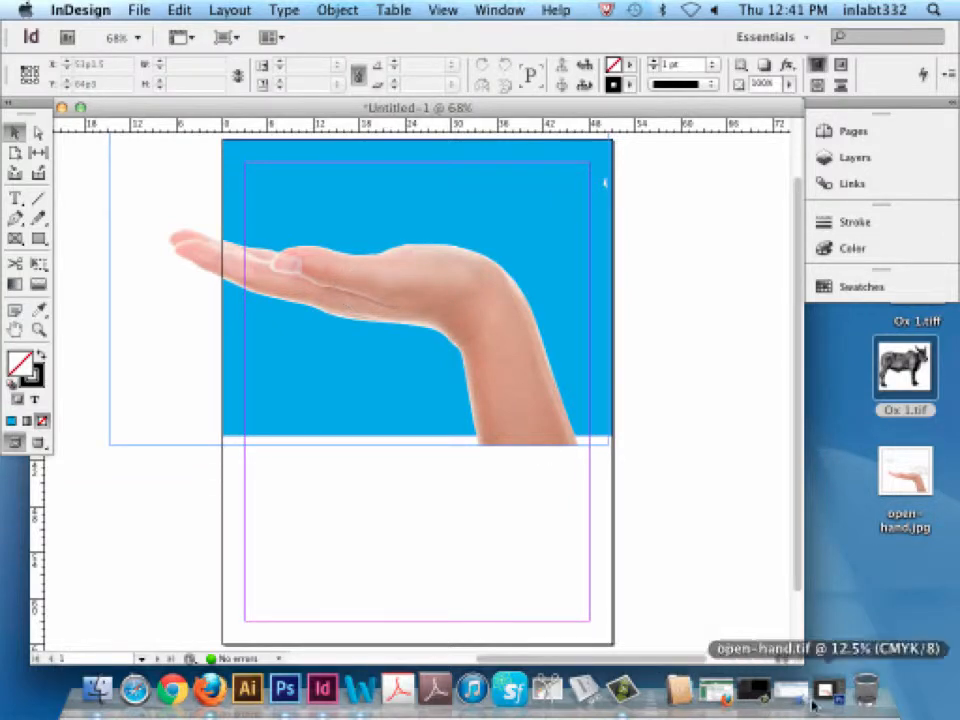
Switch to Photoshop and examine the edges of the fingertips and thumb in open-hand.tif up close.
left_click(283, 694)
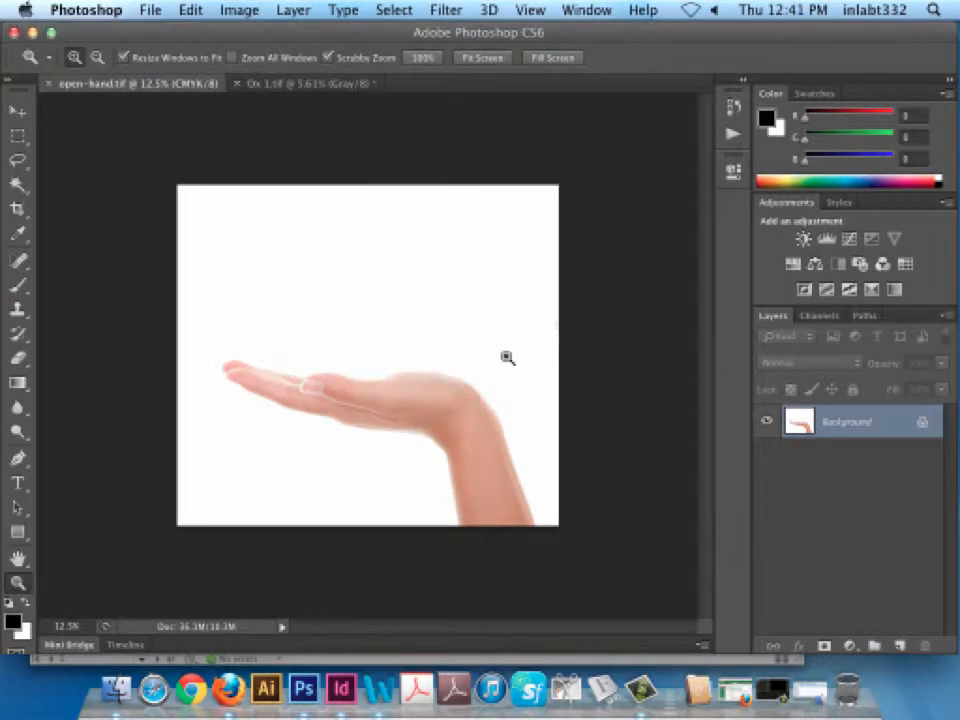
left_click_drag(209, 341, 423, 460)
scroll(419, 456, "up", 2)
scroll(416, 455, "down", 6)
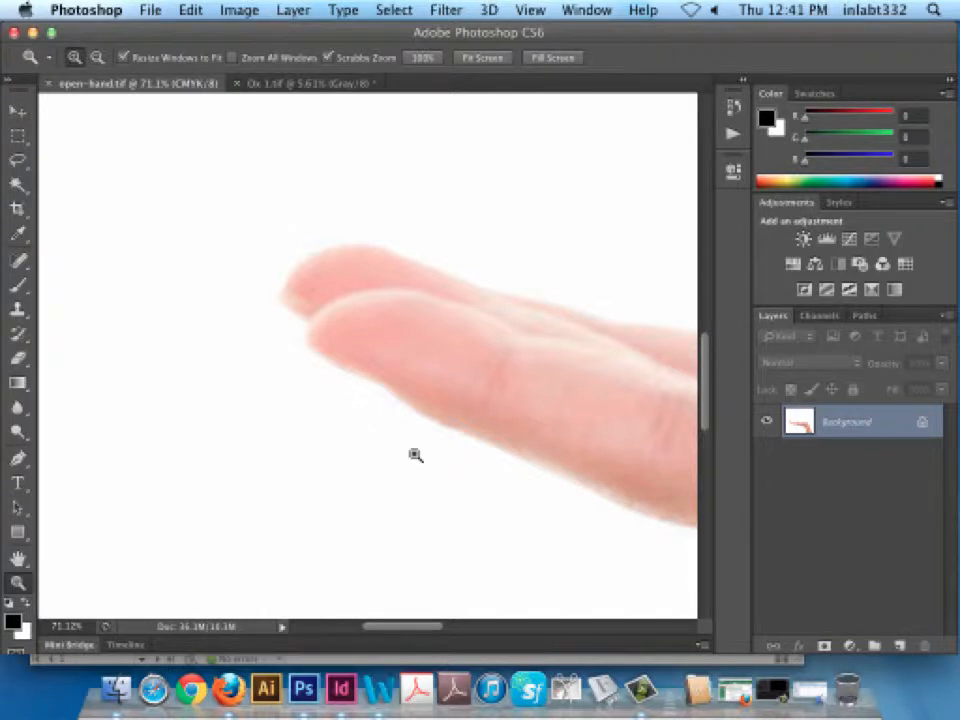
key("super+minus")
key("super+minus")
key("super+minus")
key("super+minus")
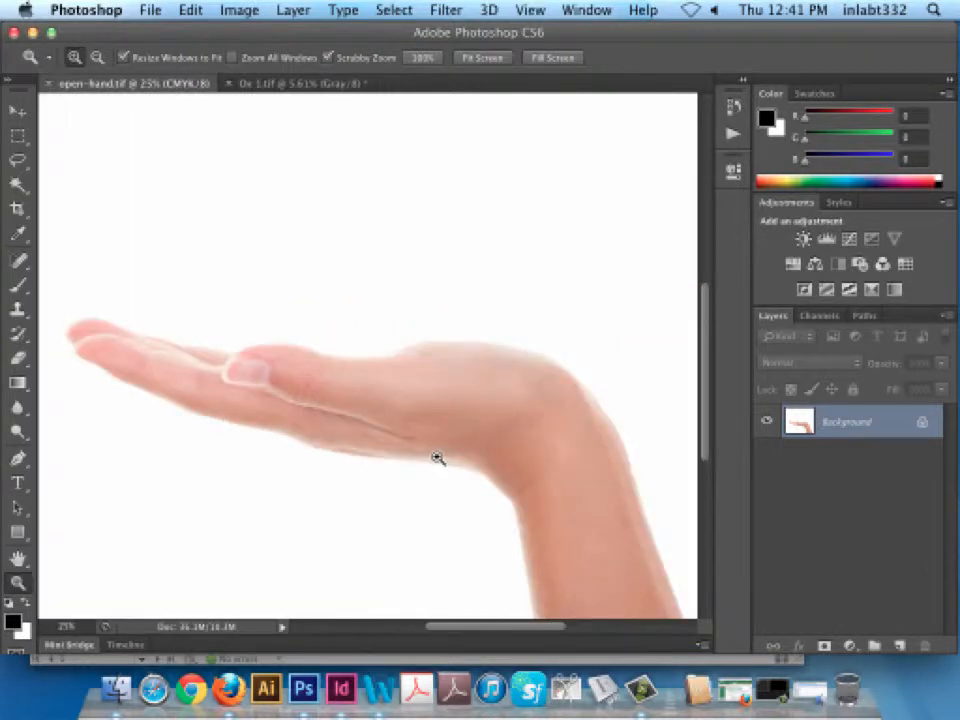
mouse_move(234, 364)
left_mouse_down()
mouse_move(298, 390)
mouse_move(234, 375)
left_mouse_up()
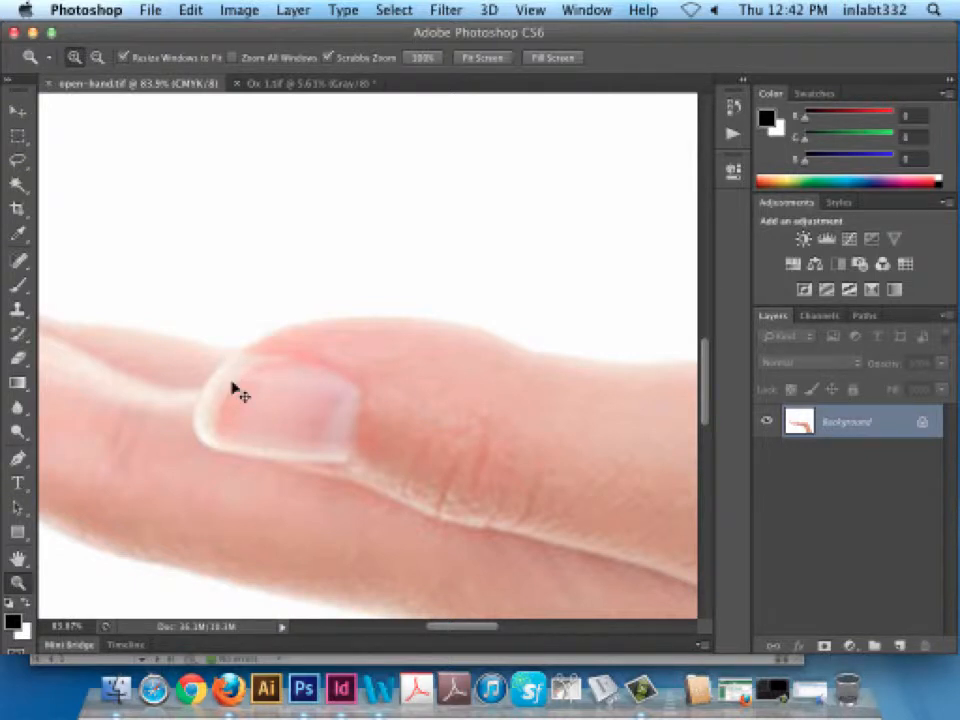
key("super+0")
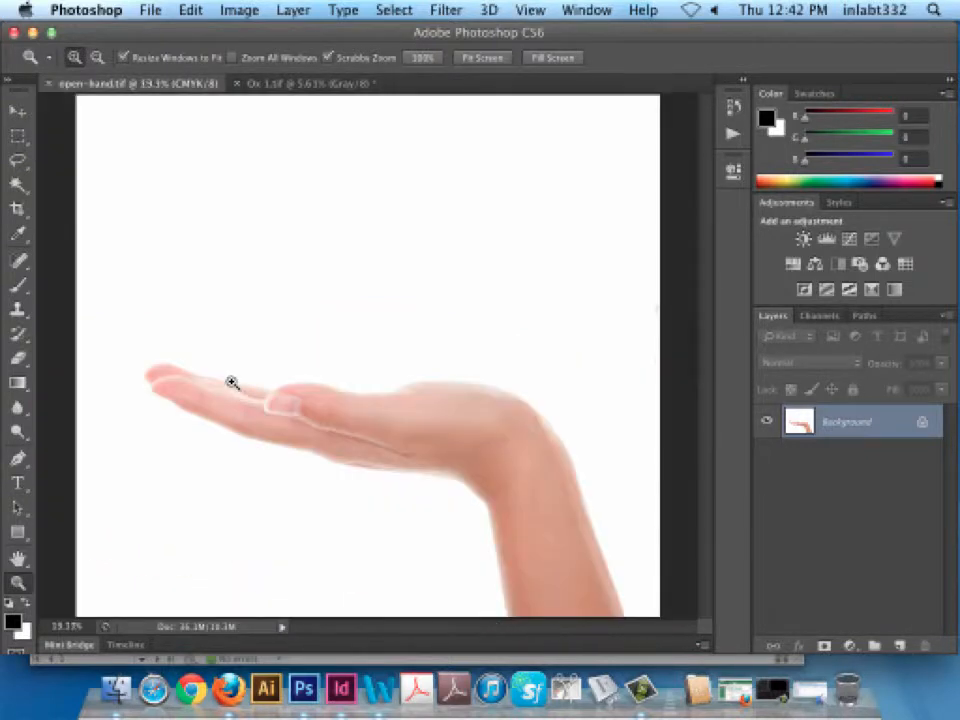
Try to select the white background around the hand with the Quick Selection tool, undoing the strokes added below the hand.
left_click(20, 184)
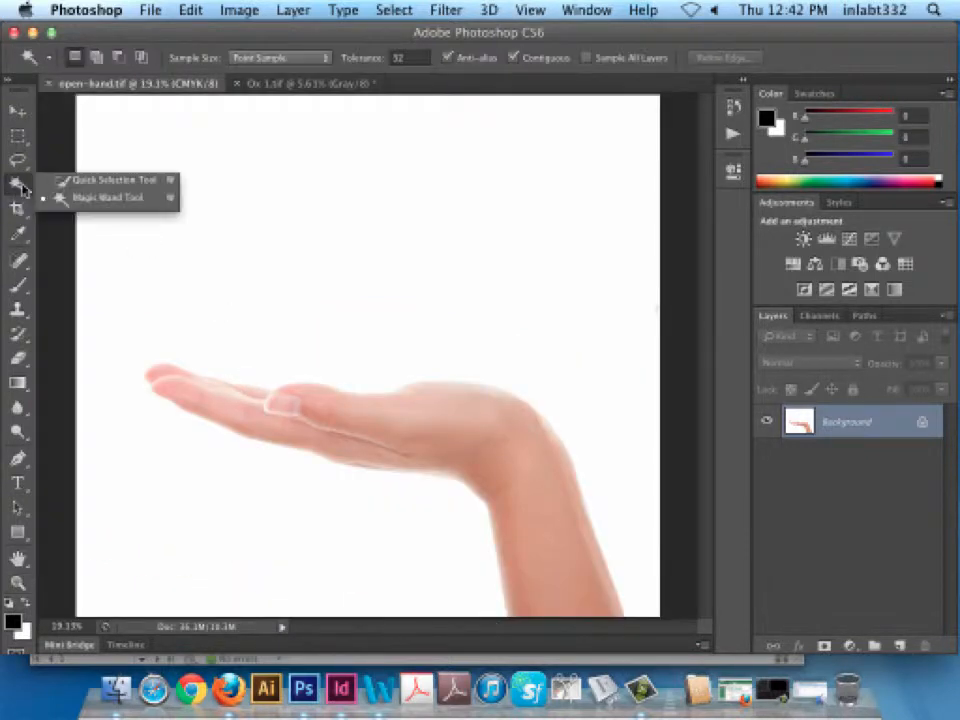
left_click(74, 181)
left_click(399, 381)
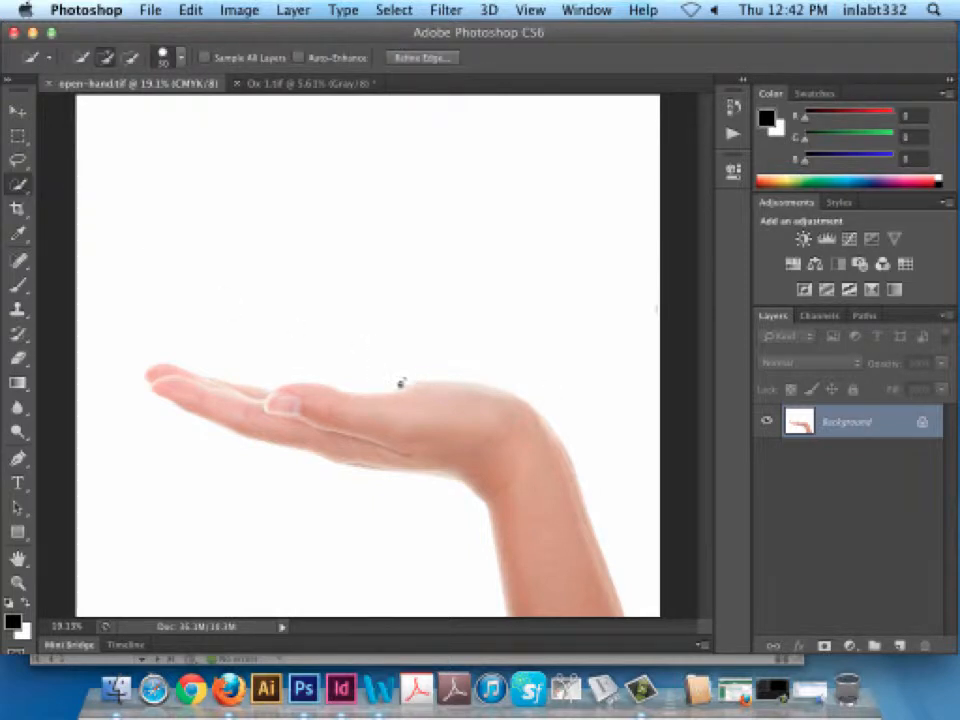
mouse_move(401, 383)
left_mouse_down()
mouse_move(568, 381)
mouse_move(609, 485)
left_mouse_up()
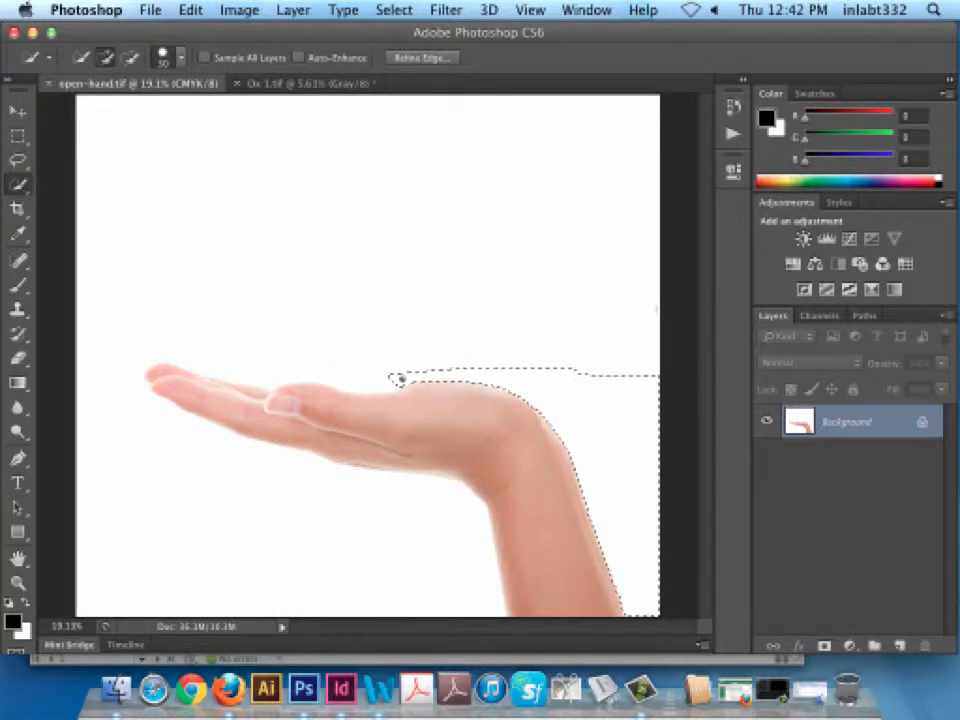
mouse_move(396, 379)
left_mouse_down()
mouse_move(295, 358)
mouse_move(216, 352)
left_mouse_up()
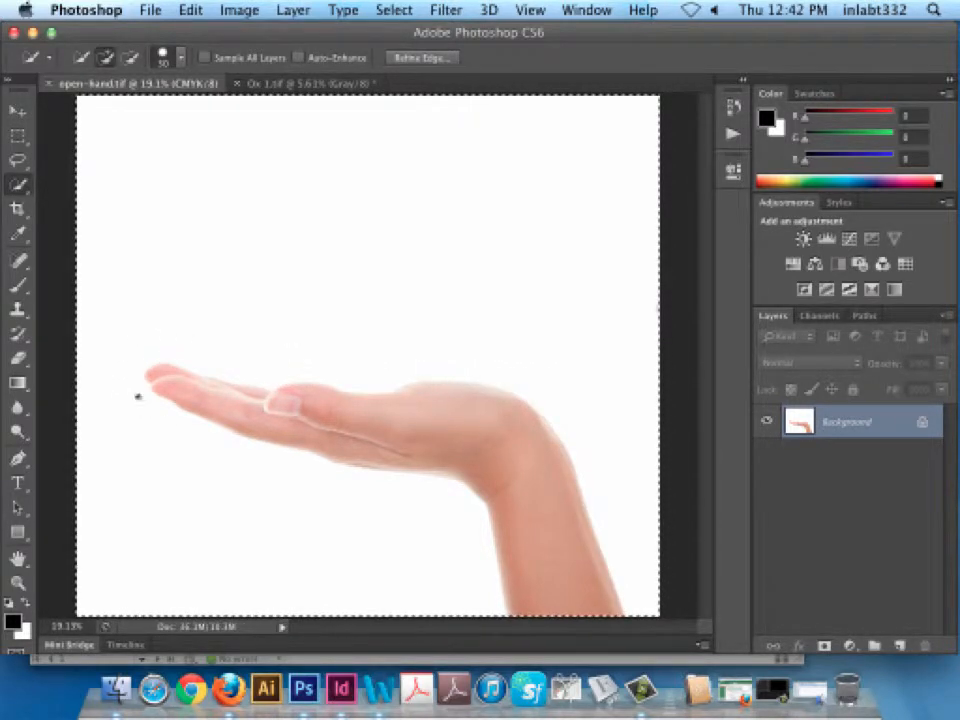
left_click_drag(467, 604, 416, 536)
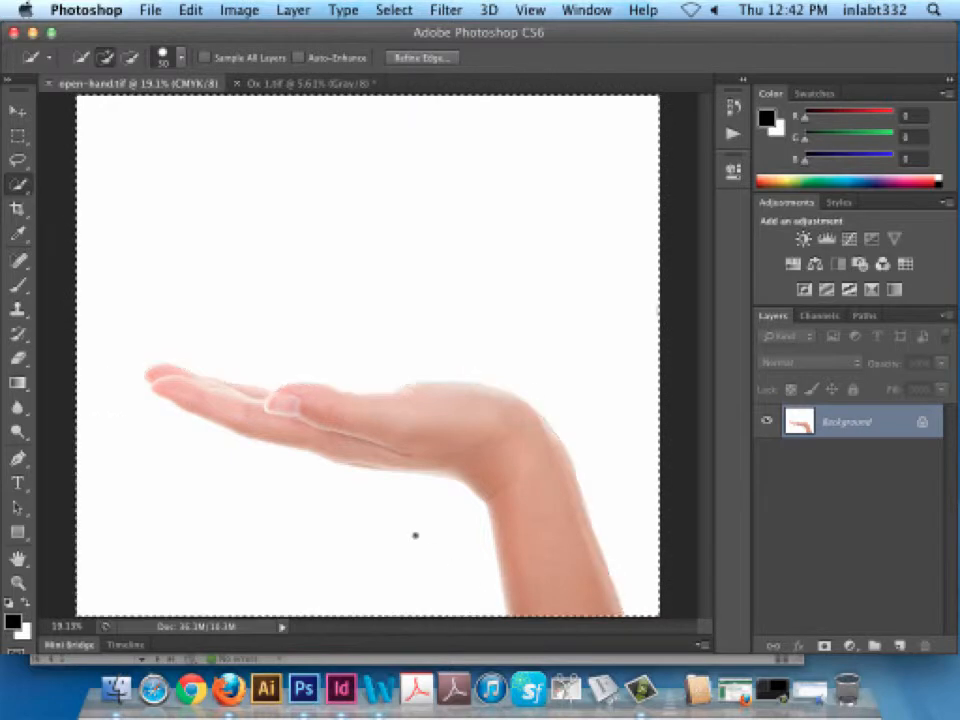
key("super+z")
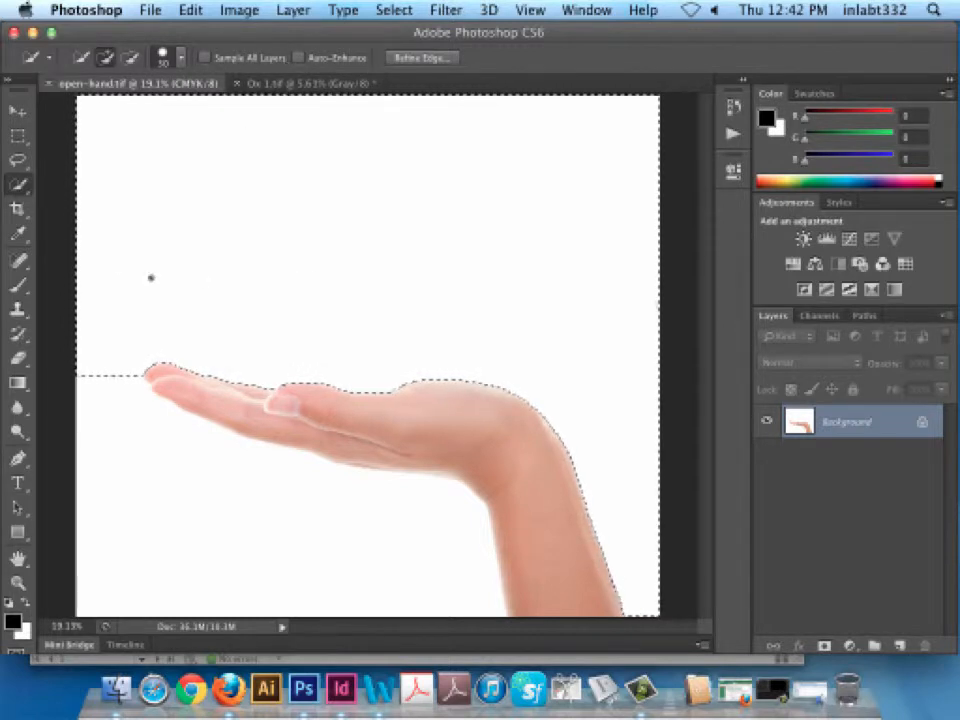
left_click(180, 60)
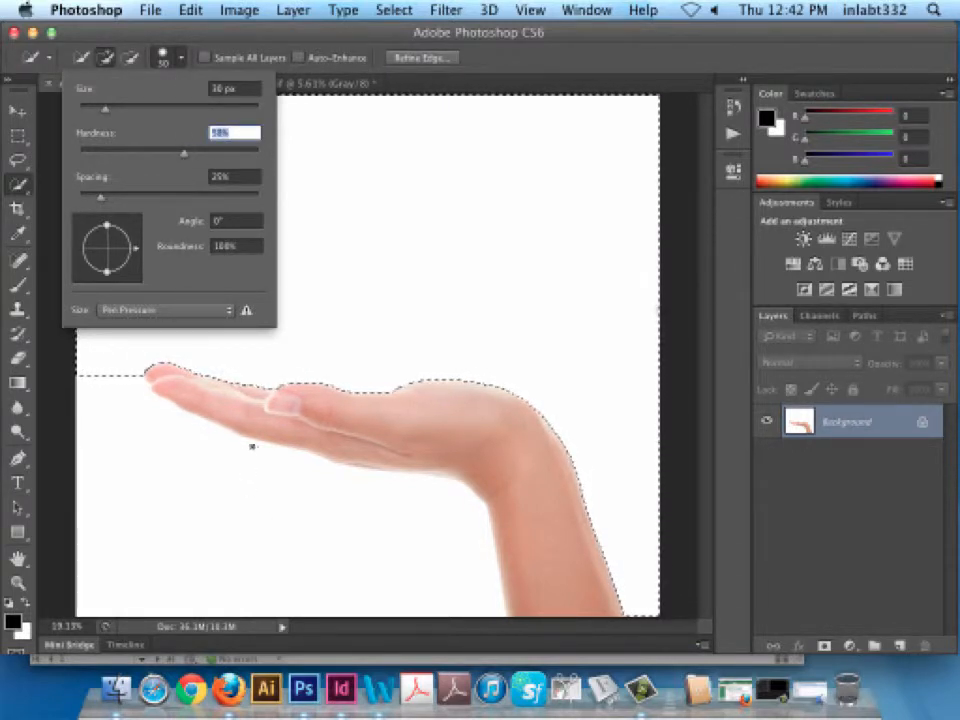
left_click_drag(252, 447, 400, 503)
key("super+z")
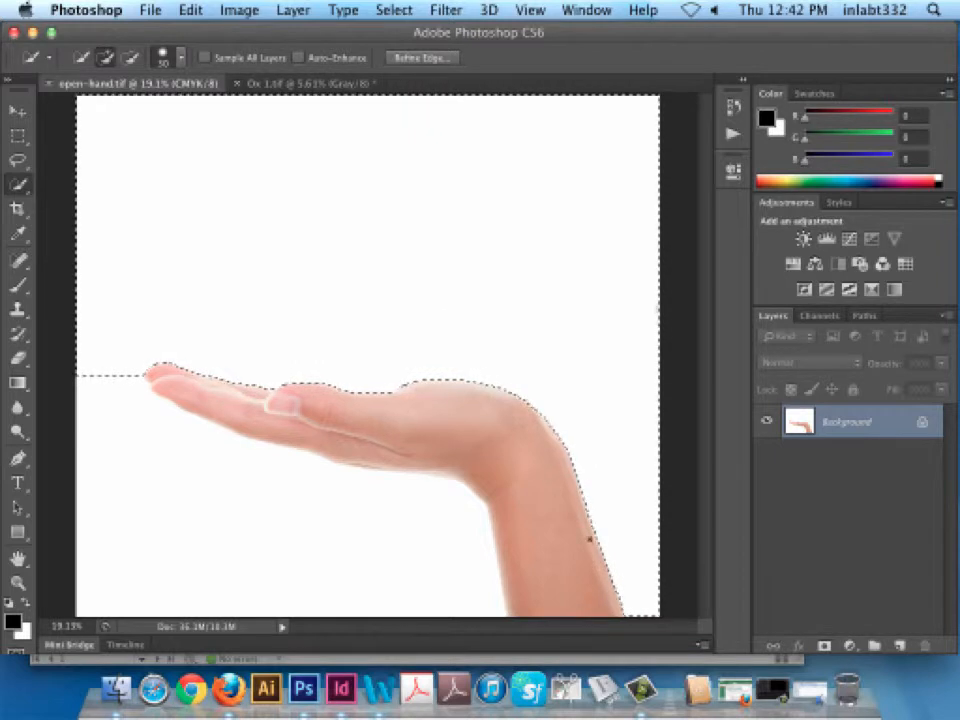
Replace the selection with a new quick selection of the white area below the hand, undoing the strokes added above the fingers.
left_click(81, 57)
left_click_drag(140, 396, 323, 486)
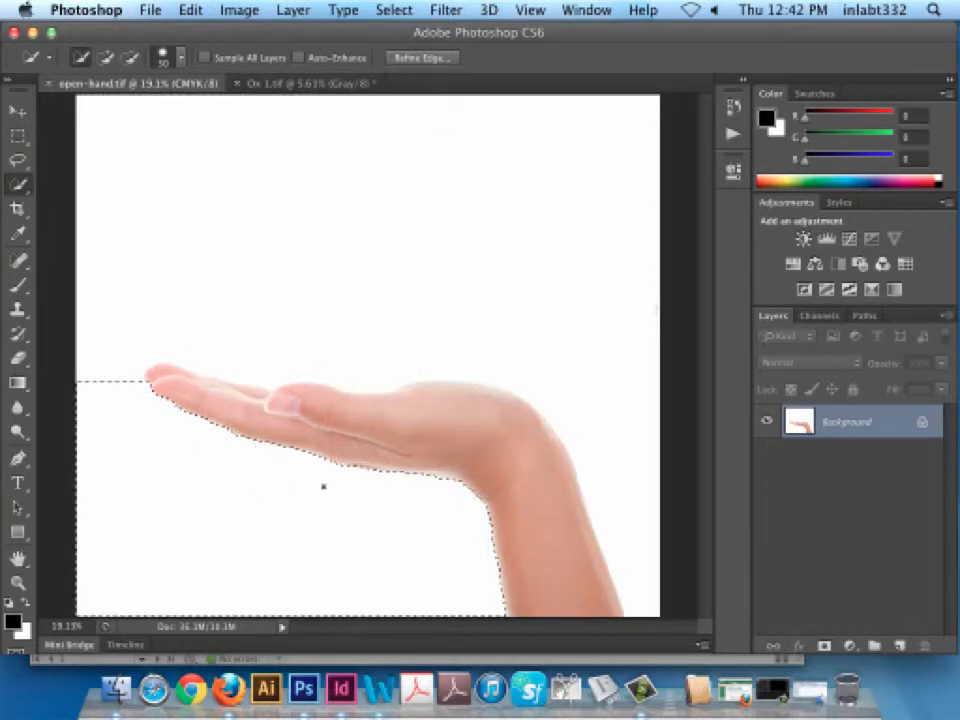
mouse_move(176, 332)
left_mouse_down()
mouse_move(222, 293)
mouse_move(413, 305)
left_mouse_up()
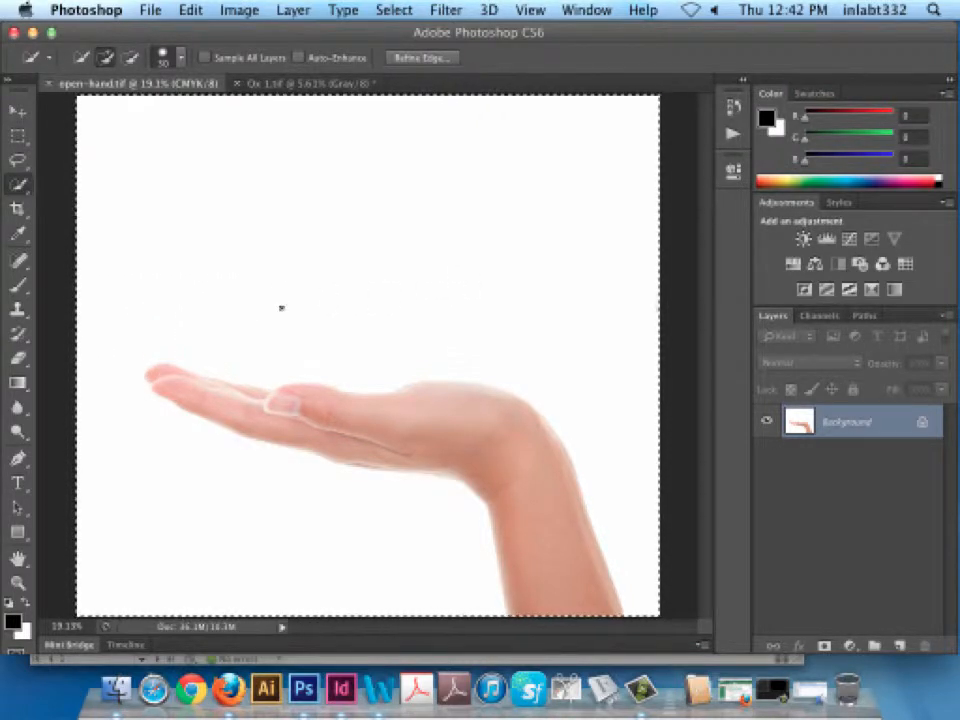
key("super+z")
mouse_move(120, 348)
left_mouse_down()
mouse_move(197, 323)
mouse_move(333, 346)
left_mouse_up()
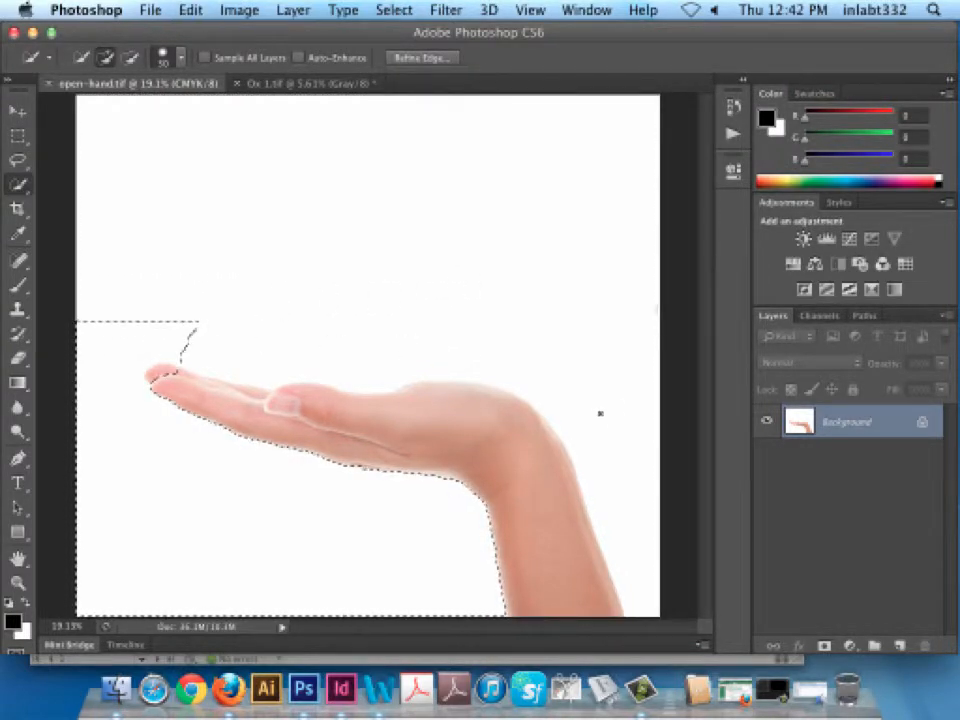
key("super+z")
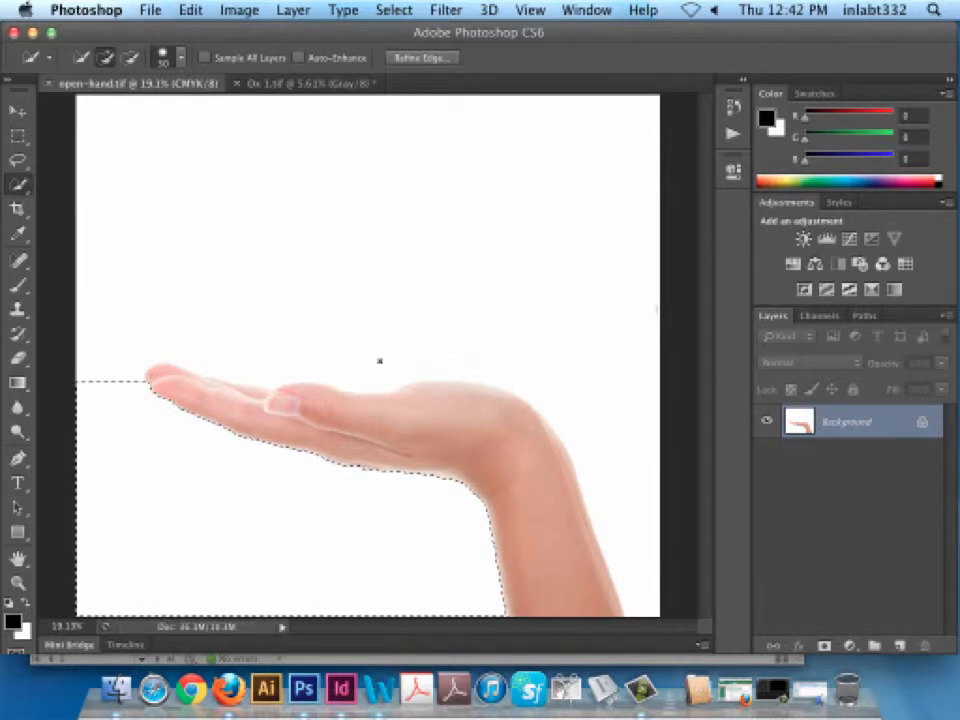
Examine the selection edge along the underside of the palm and fingers up close, and deselect it.
left_click(18, 582)
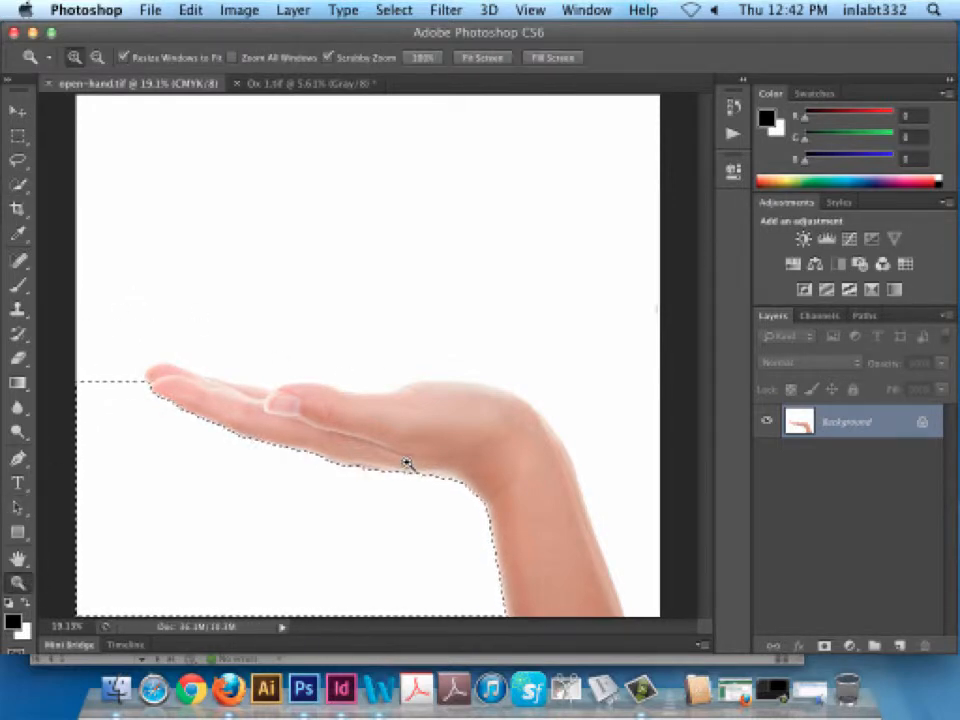
left_click_drag(407, 461, 529, 531)
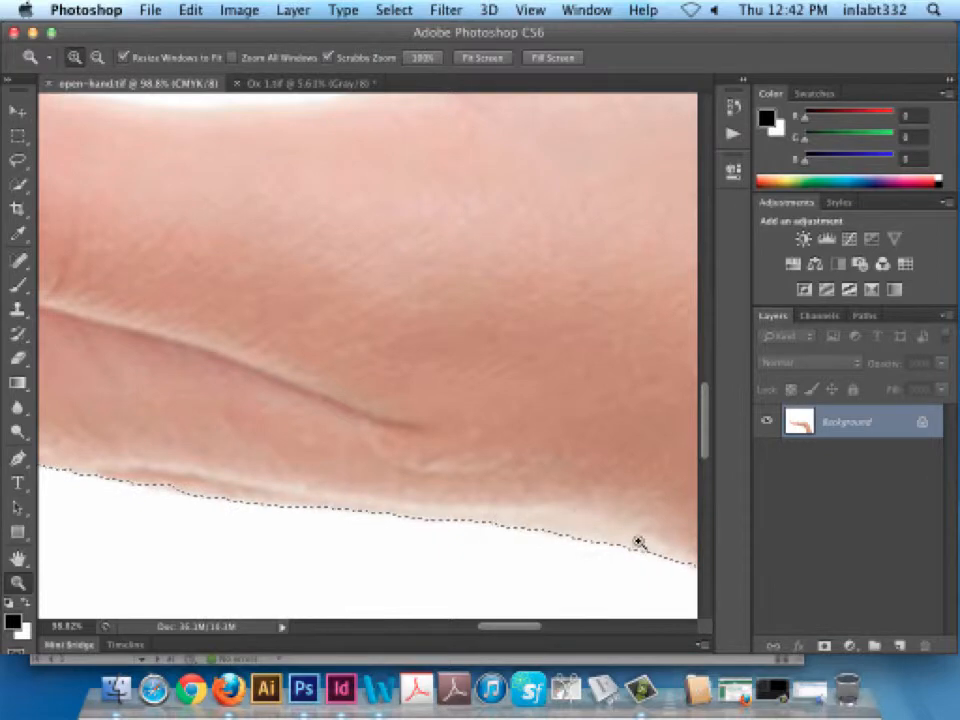
scroll(199, 461, "left", 10)
scroll(184, 392, "left", 12)
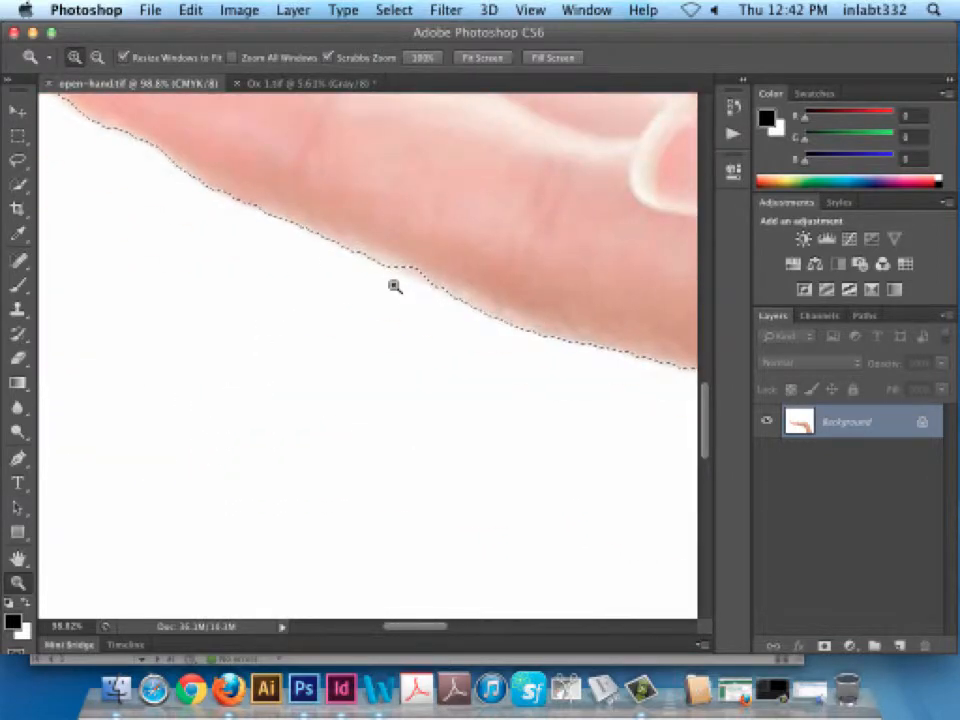
key("super+0")
left_click(18, 160)
left_click(204, 220)
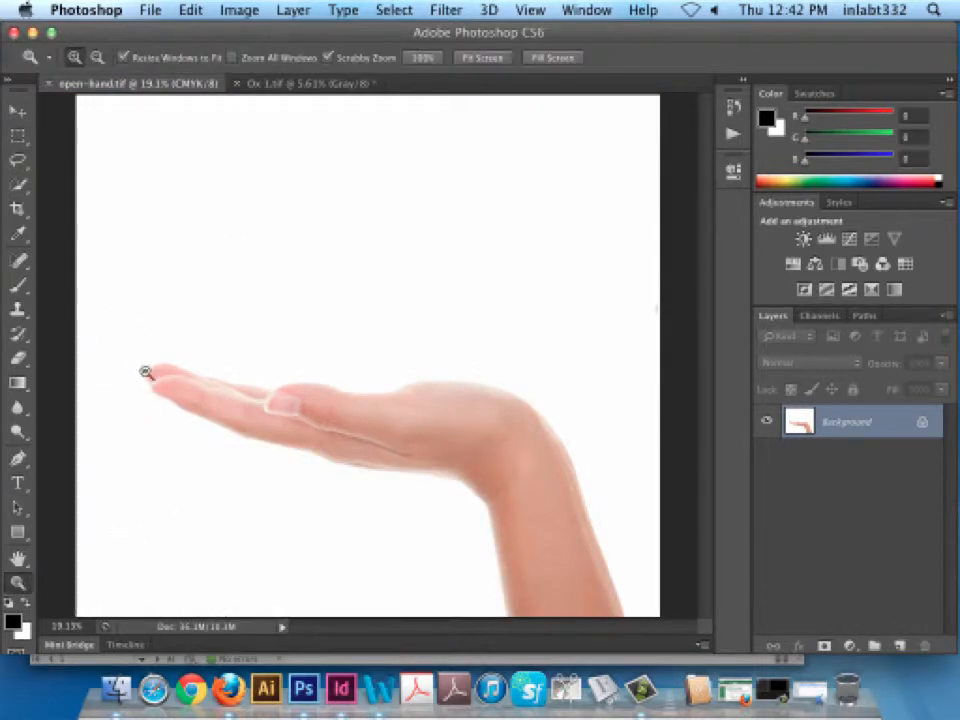
Start a Pen tool path at the tip of the uppermost finger, curving it over the fingertip and down to the first dip.
left_click_drag(147, 372, 330, 431)
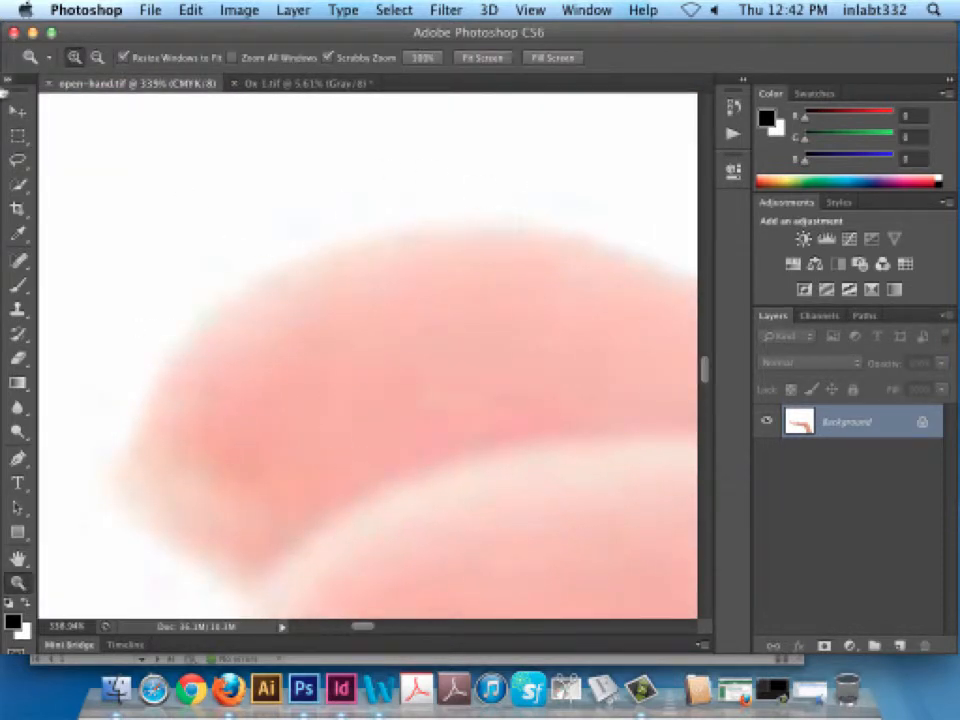
left_click(12, 85)
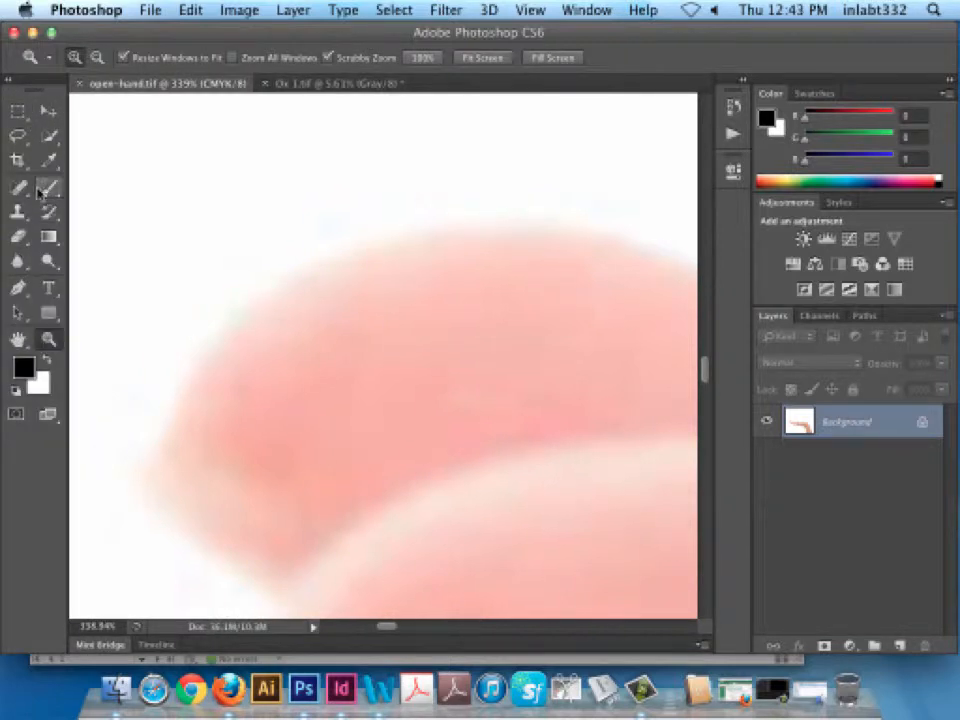
left_click(19, 289)
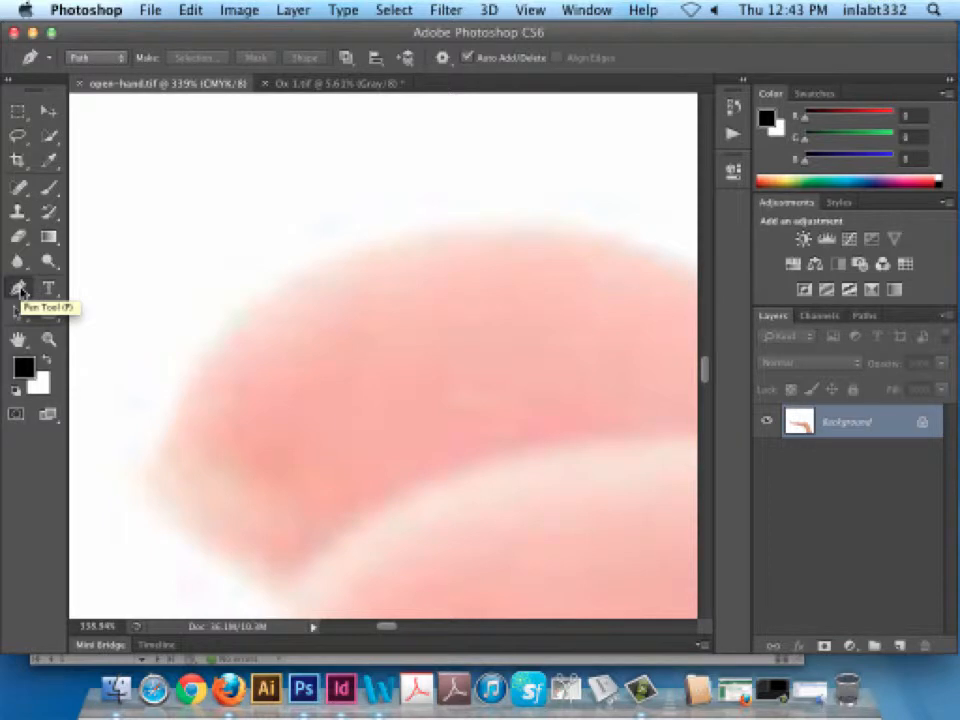
key("super+1")
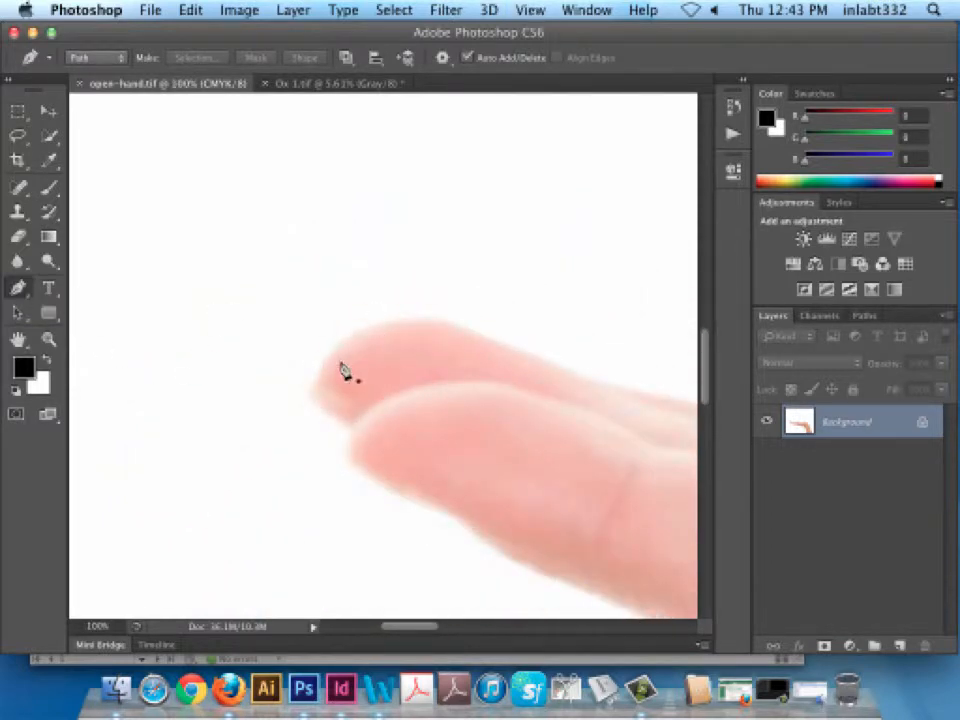
left_click(317, 382)
left_click_drag(390, 324, 447, 323)
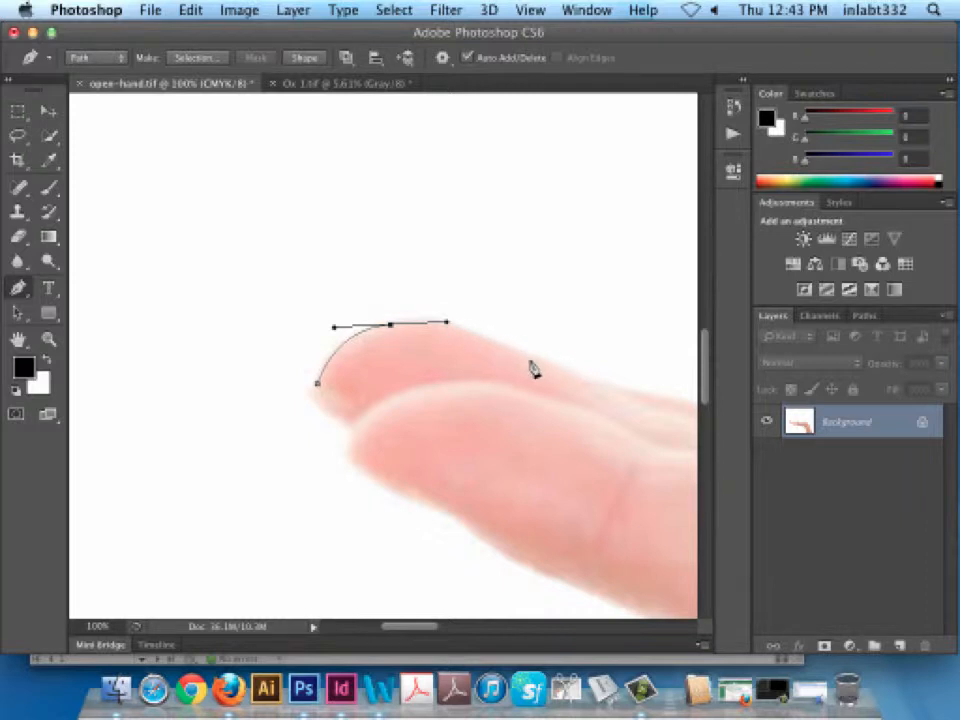
scroll(660, 418, "right", 5)
scroll(308, 414, "left", 2)
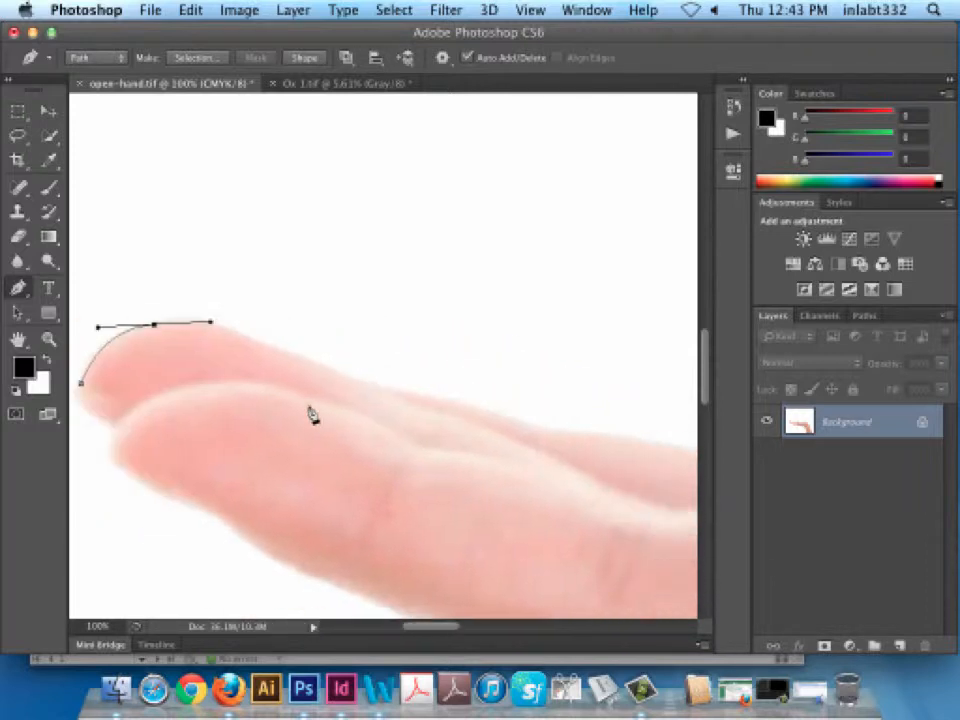
left_click_drag(306, 366, 330, 381)
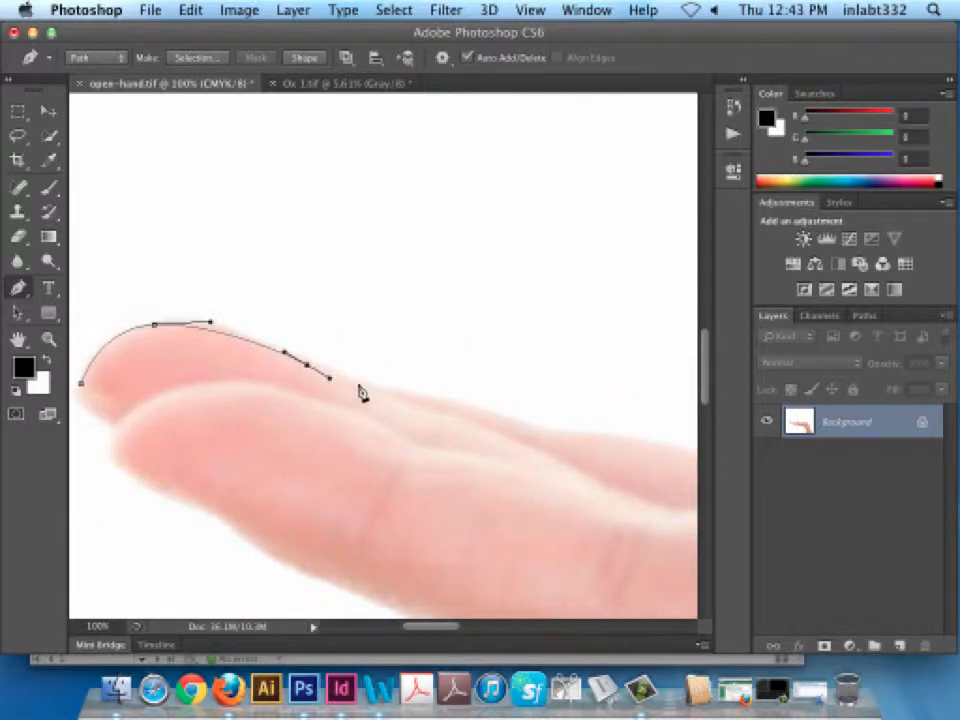
left_click(355, 383)
Try to continue the path along the finger's upper edge with six closely spaced straight anchor points.
left_click(373, 387)
left_click(395, 392)
left_click(424, 394)
left_click(447, 402)
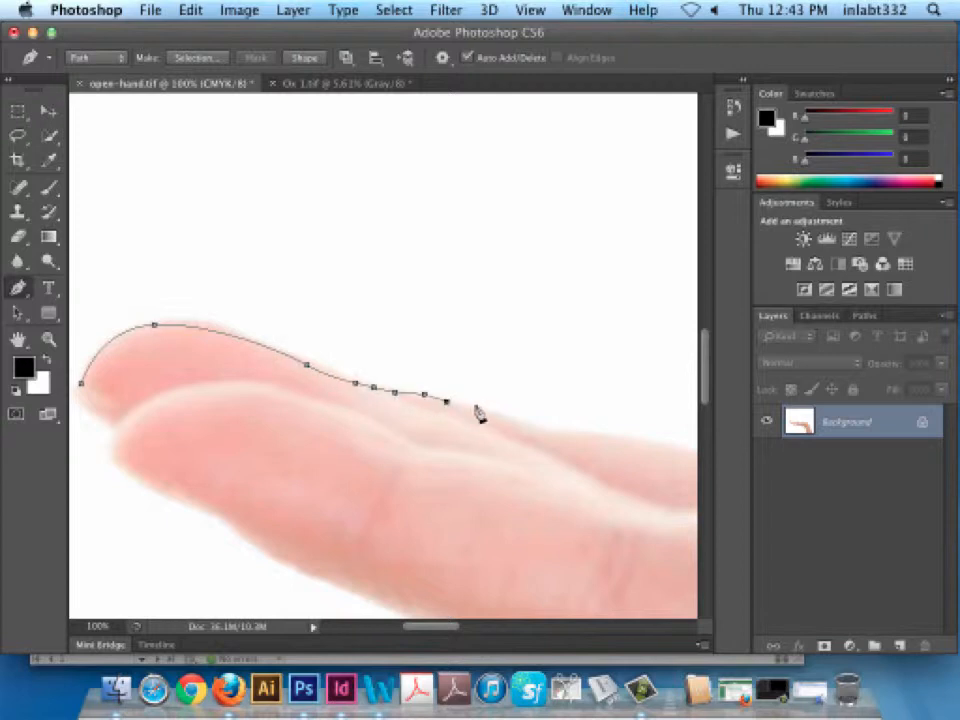
left_click(477, 405)
left_click(498, 419)
Step back through the six closely spaced anchor points, leaving the path ending at the dip behind the fingertip.
left_click(190, 9)
mouse_move(152, 8)
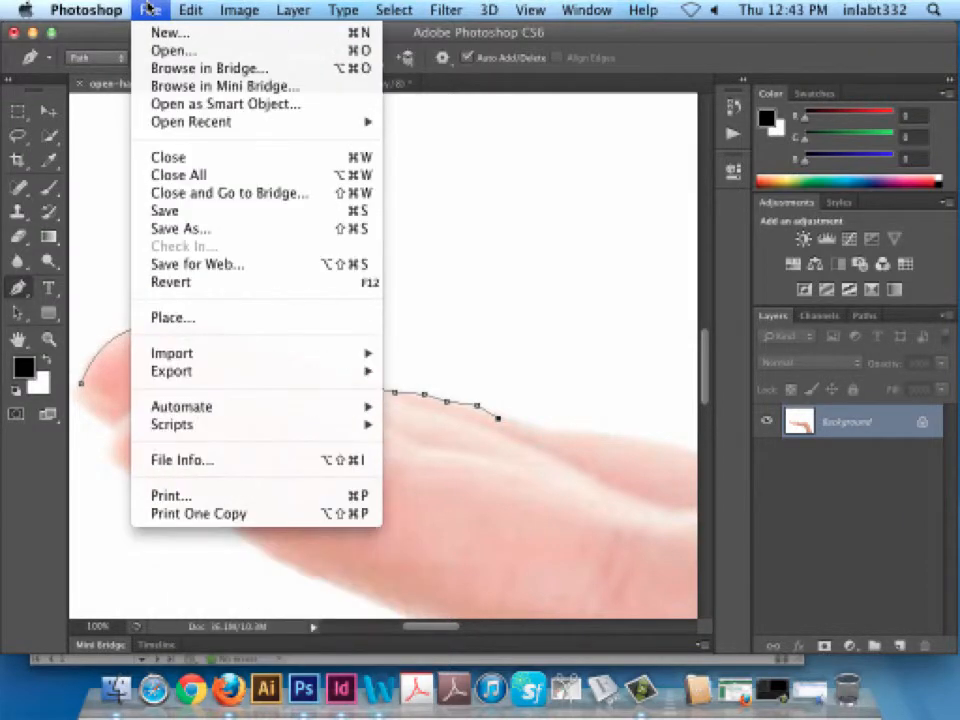
mouse_move(185, 9)
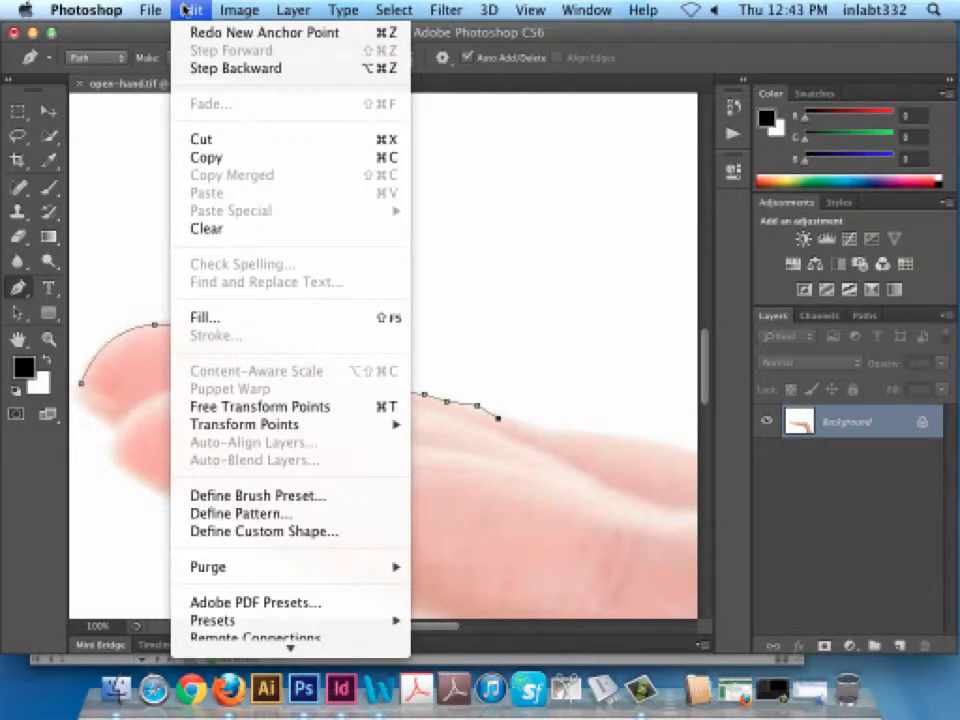
left_click(187, 67)
left_click(189, 9)
left_click(189, 67)
left_click(190, 10)
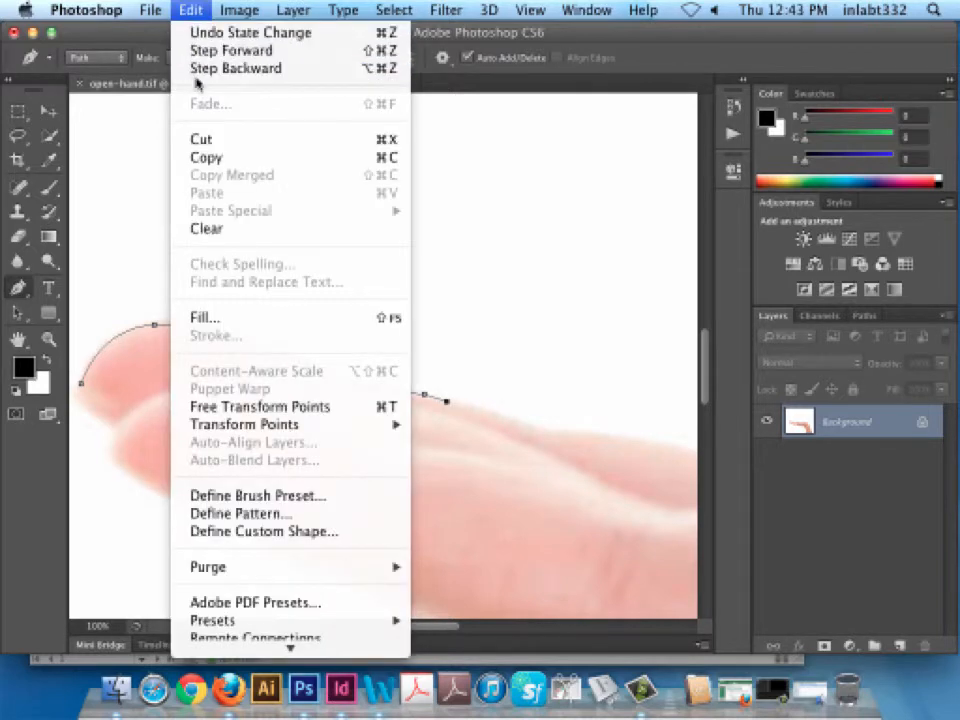
left_click(195, 69)
left_click(186, 11)
left_click(195, 69)
left_click(188, 12)
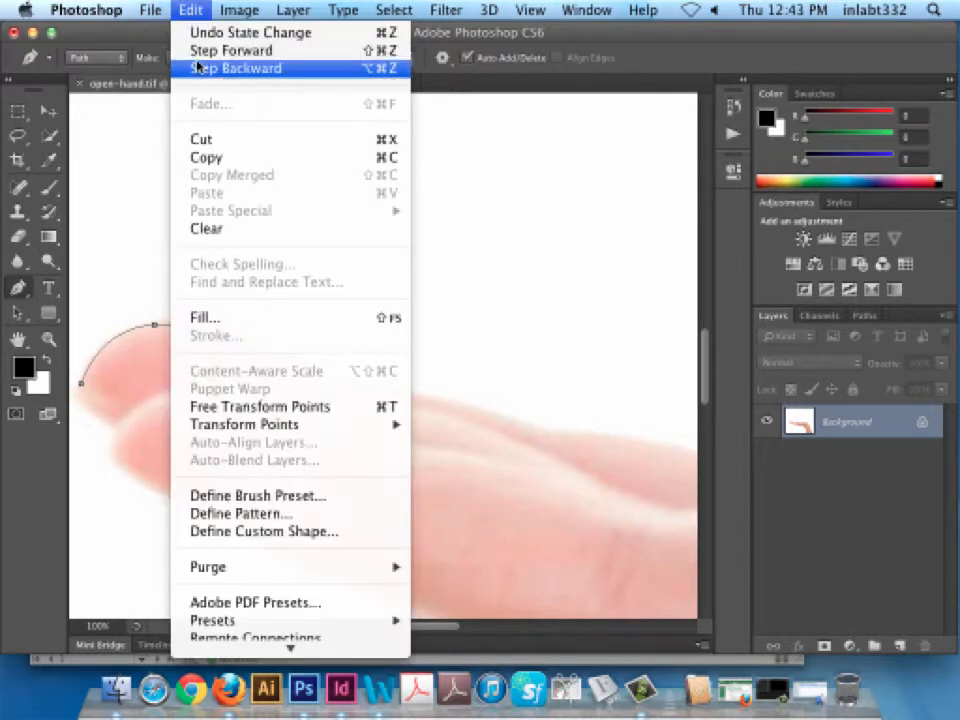
left_click(175, 67)
left_click(190, 10)
left_click(197, 67)
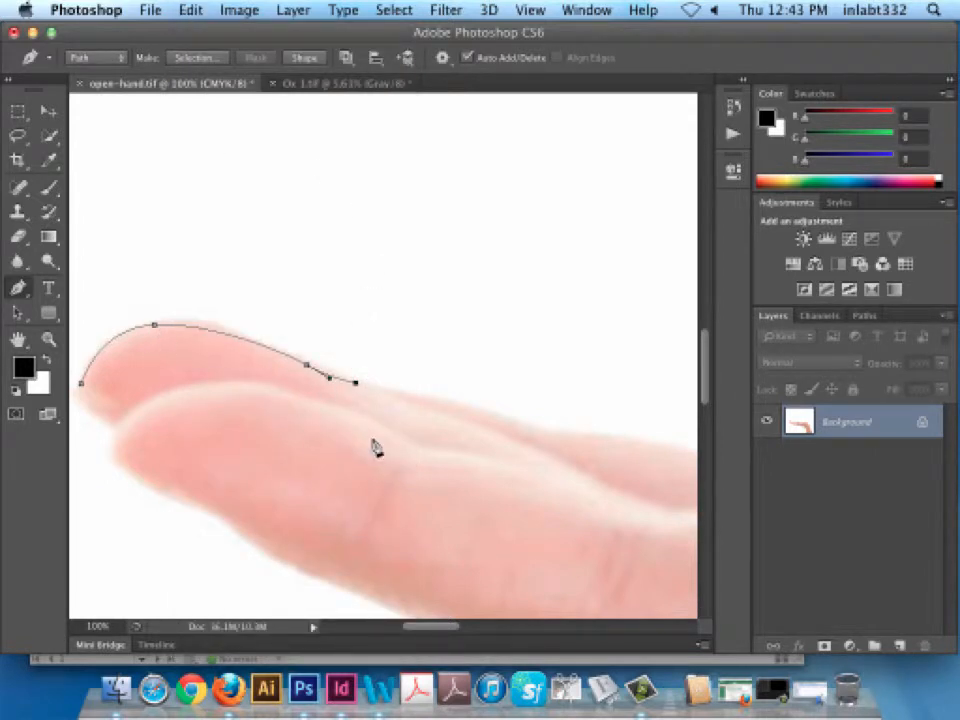
Continue the path along the upper edge of the fingers with widely spaced straight and curved anchor points, ending just before the thumb.
left_click(391, 395)
left_click_drag(469, 412, 497, 420)
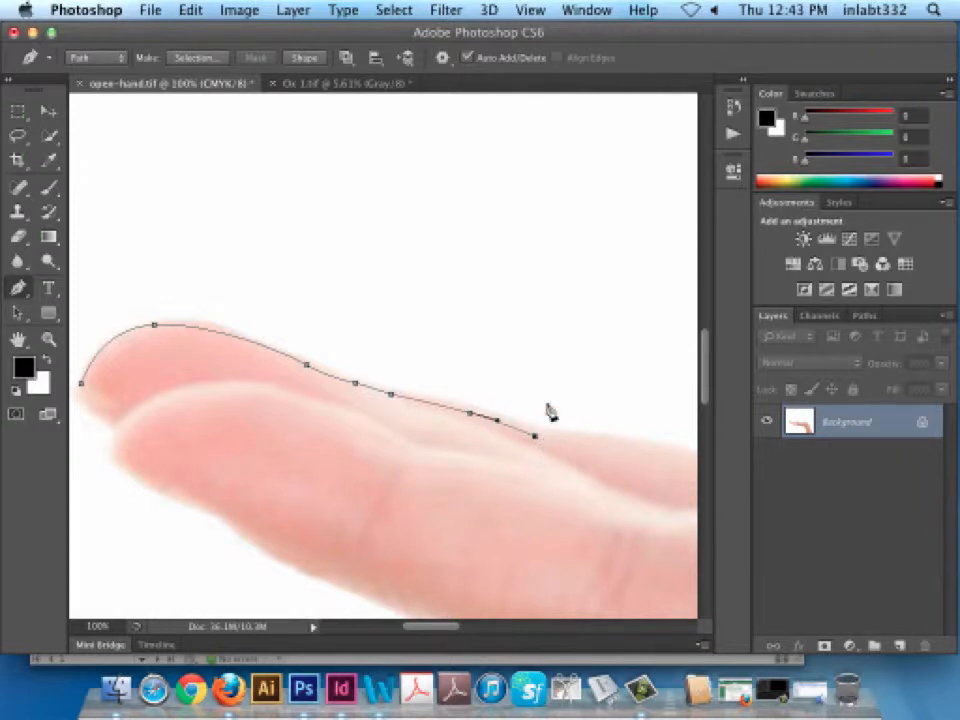
left_click(48, 339)
left_click_drag(549, 446, 643, 497)
scroll(609, 508, "right", 8)
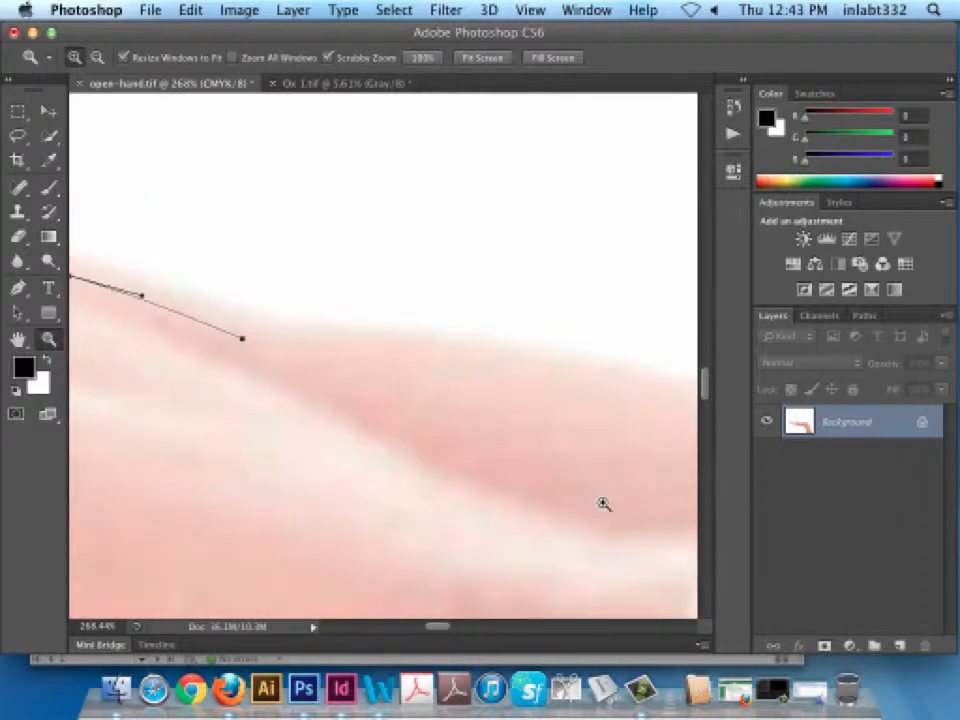
left_click(18, 289)
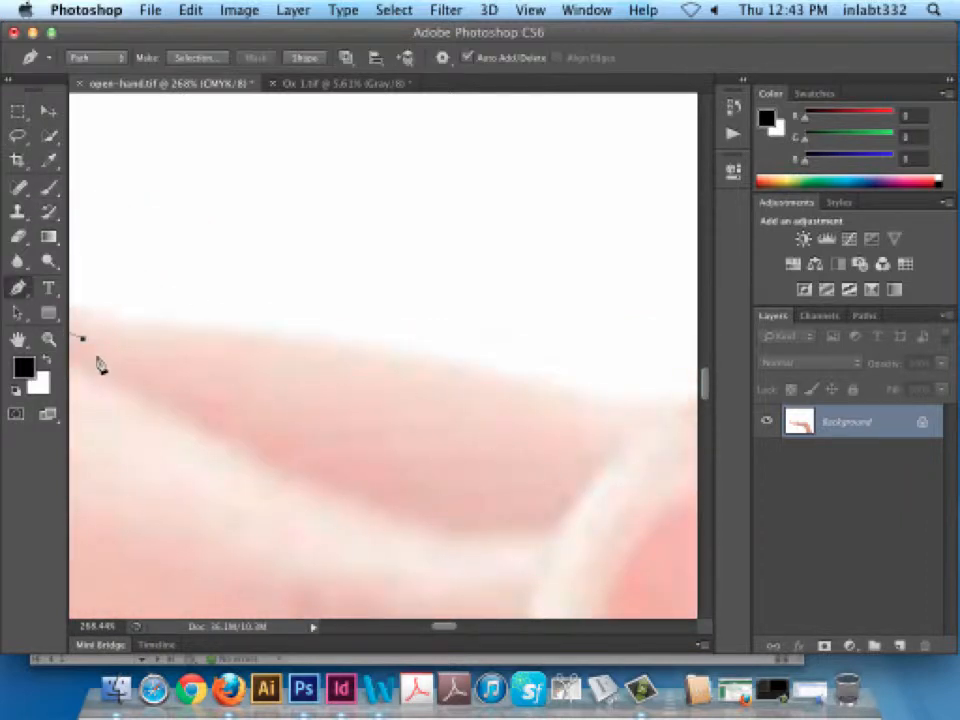
left_click_drag(317, 349, 384, 361)
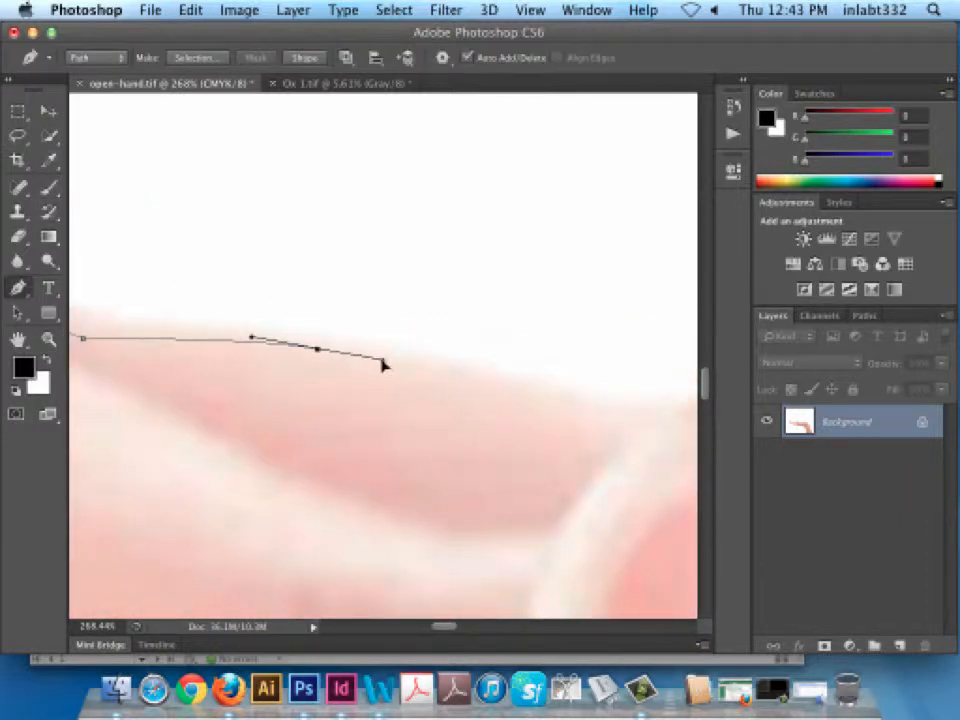
left_click_drag(531, 395, 579, 408)
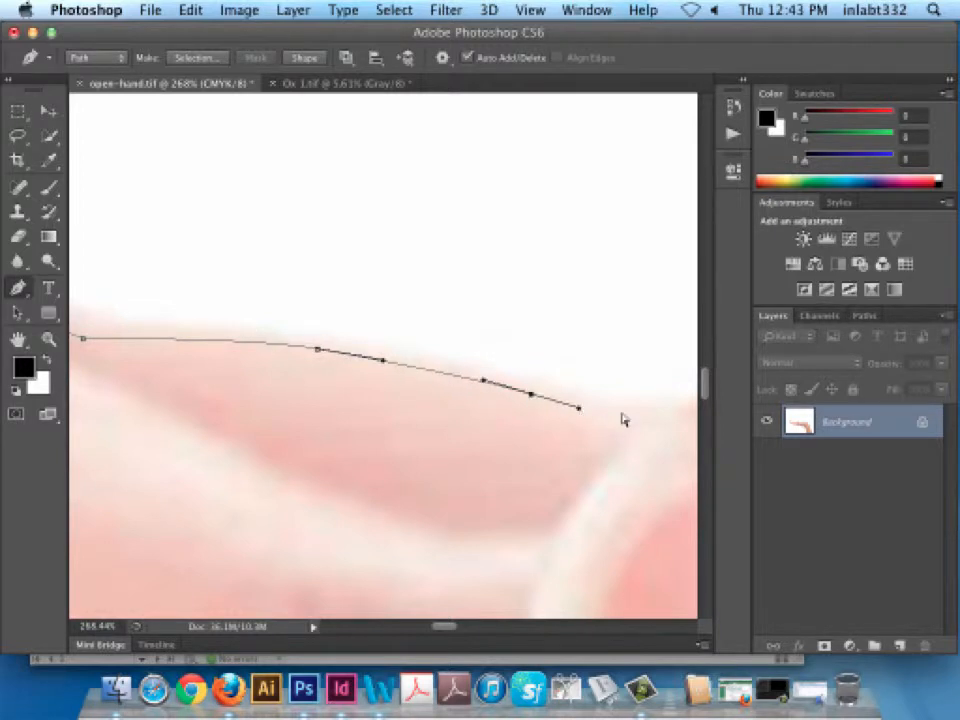
key("super+minus")
key("super+minus")
key("super+minus")
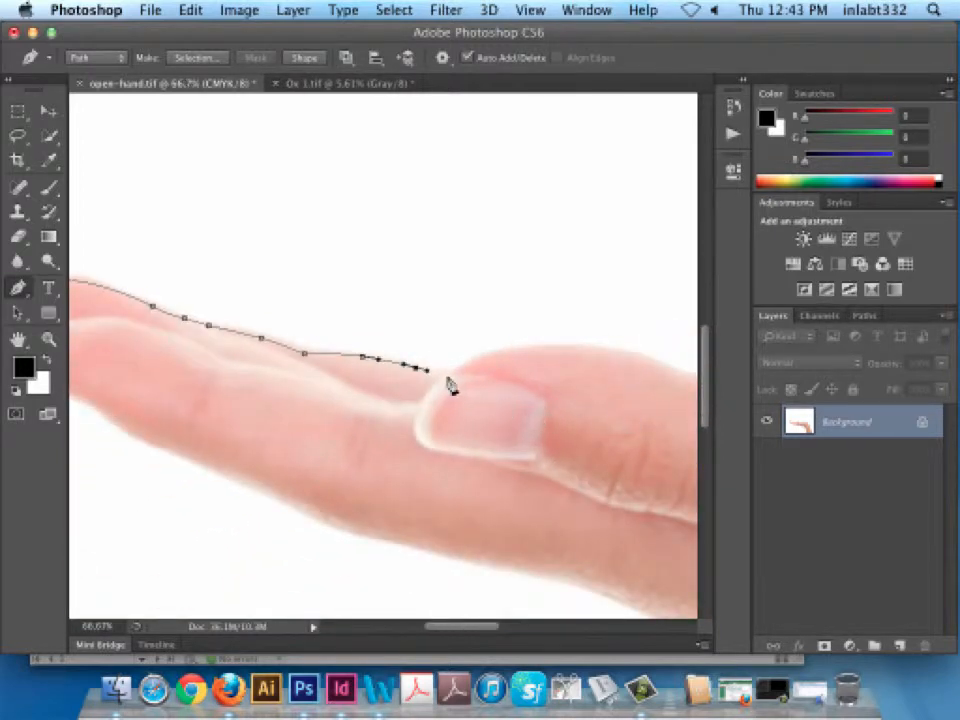
Continue the Pen path from the fingers around the thumb tip and along the thumb's upper edge with straight and curved anchor points.
left_click_drag(447, 378, 469, 380)
left_click(465, 361)
left_click(491, 357)
left_click(517, 354)
left_click_drag(580, 350, 606, 351)
Continue the path down behind the thumb's knuckle and through the long dip towards the base of the thumb.
scroll(640, 377, "right", 3)
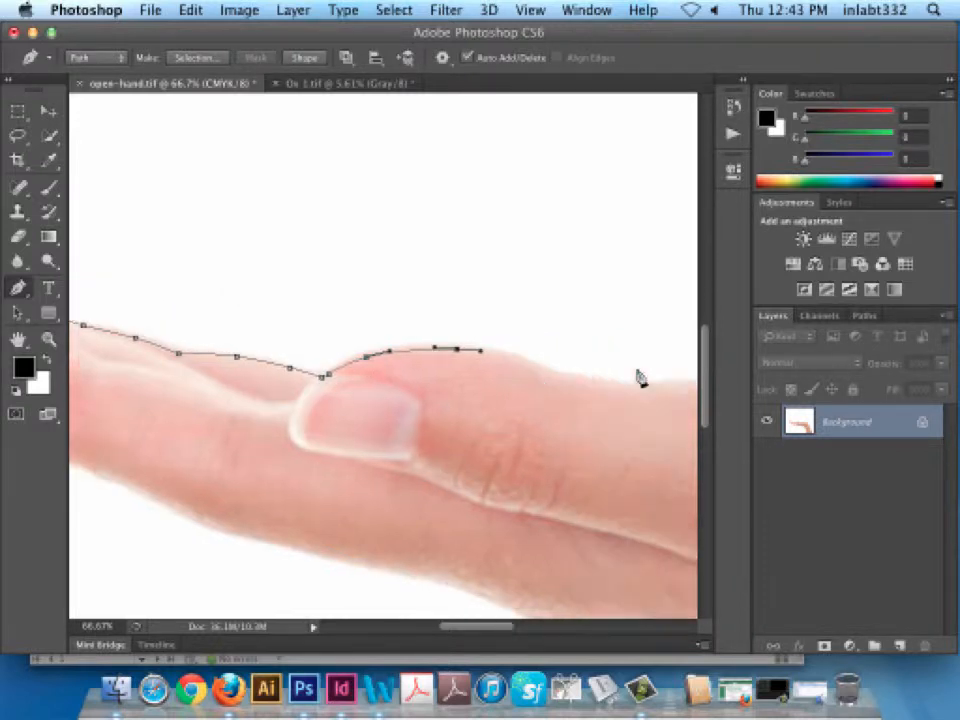
scroll(600, 379, "right", 8)
scroll(500, 381, "left", 1)
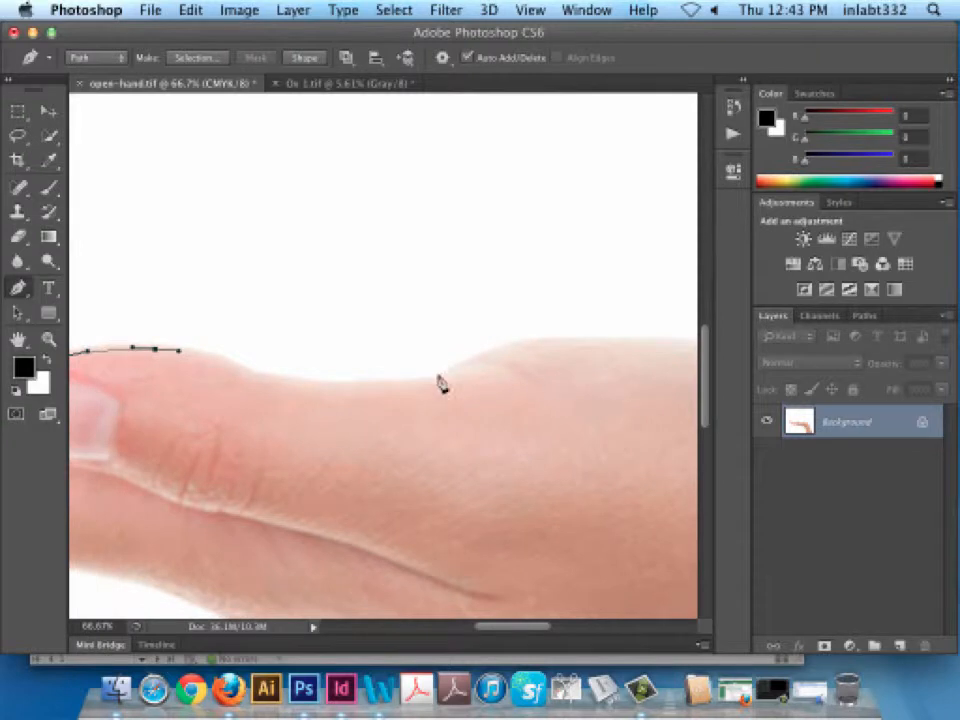
left_click(192, 354)
left_click(207, 358)
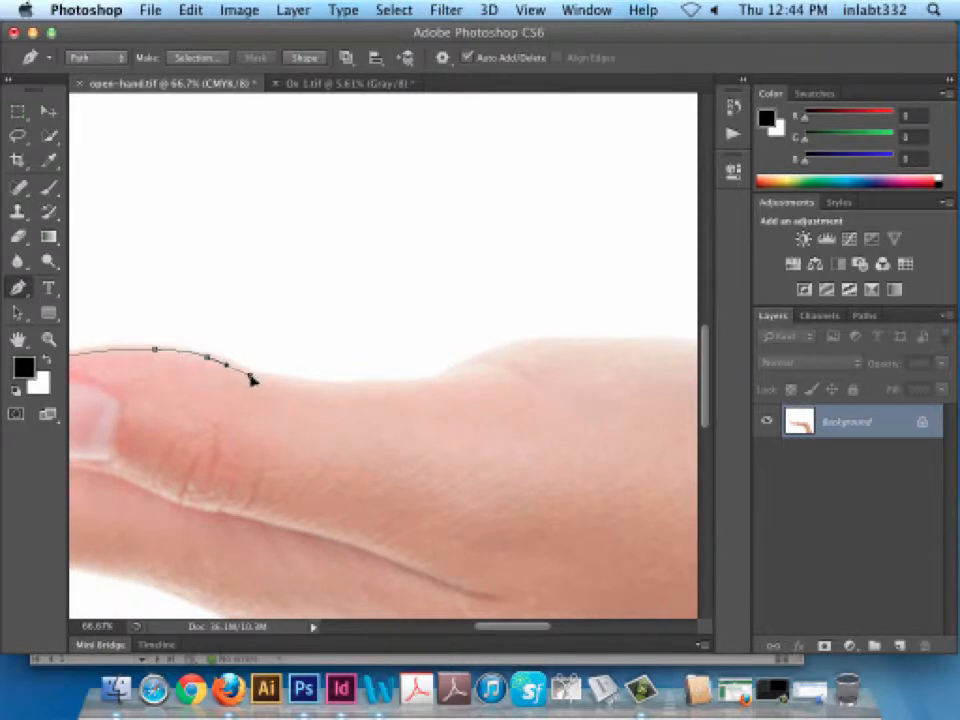
left_click_drag(252, 378, 281, 384)
left_click_drag(414, 388, 553, 343)
Extend the path over the rounded mound at the base of the thumb with widely spaced curved anchor points.
scroll(605, 360, "right", 10)
scroll(618, 367, "left", 10)
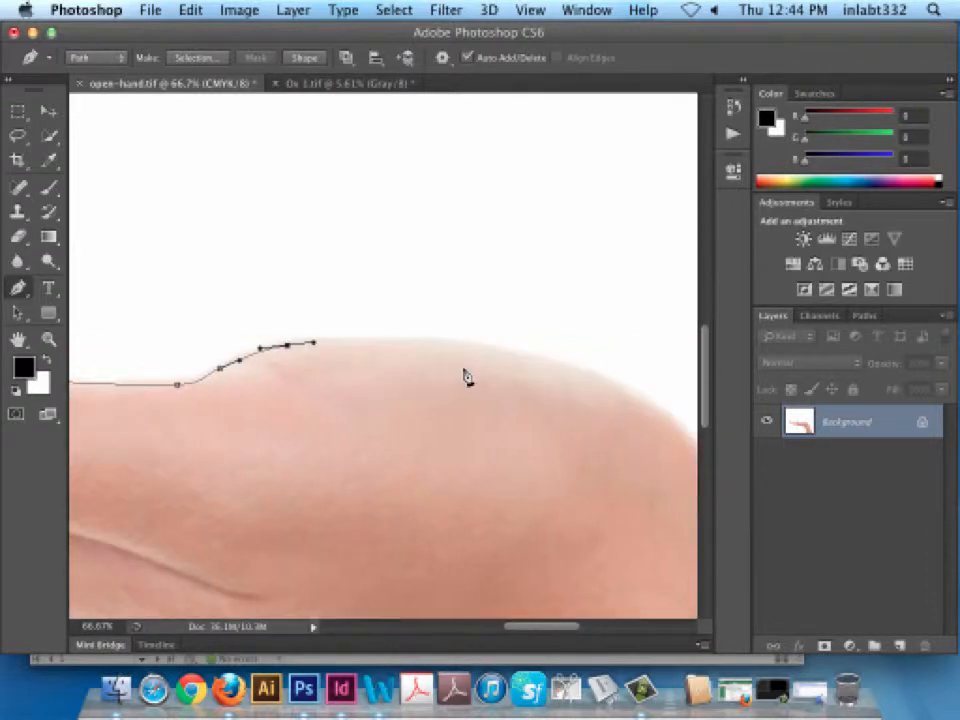
left_click_drag(413, 343, 470, 348)
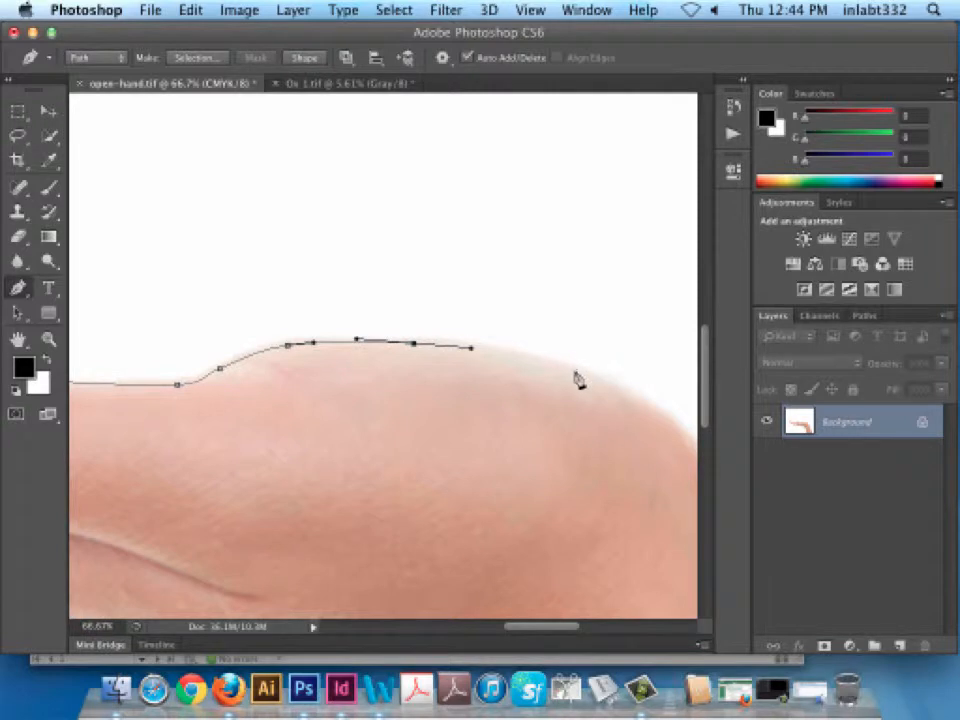
left_click_drag(577, 373, 617, 392)
Trace the outer bend of the wrist with curved anchor points and continue onto the outer edge of the forearm.
scroll(645, 413, "right", 2)
scroll(645, 412, "right", 12)
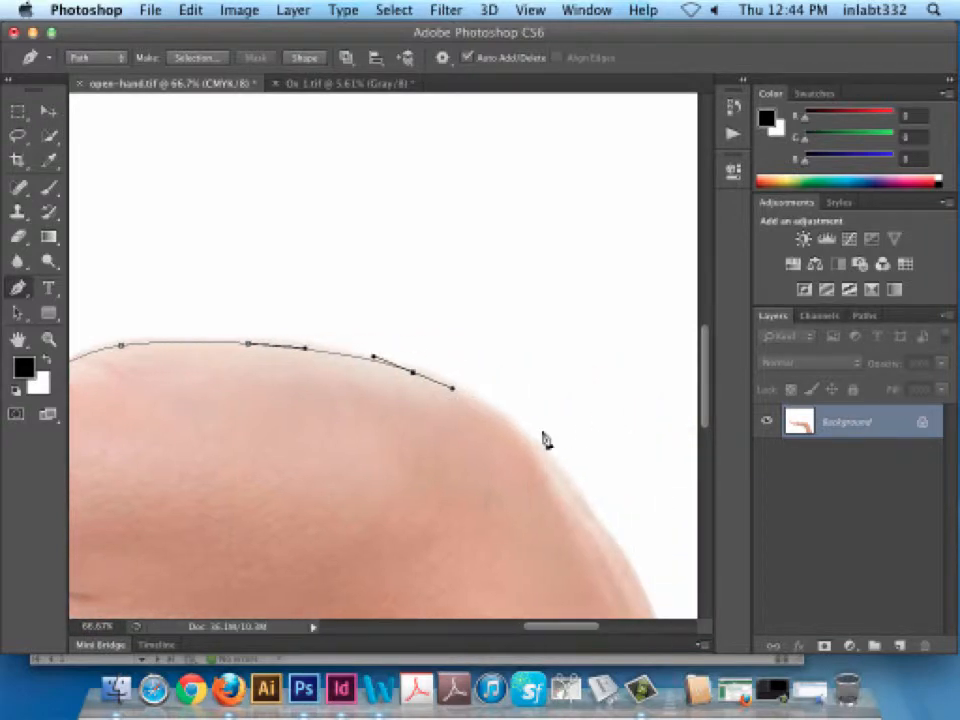
left_click_drag(500, 421, 524, 443)
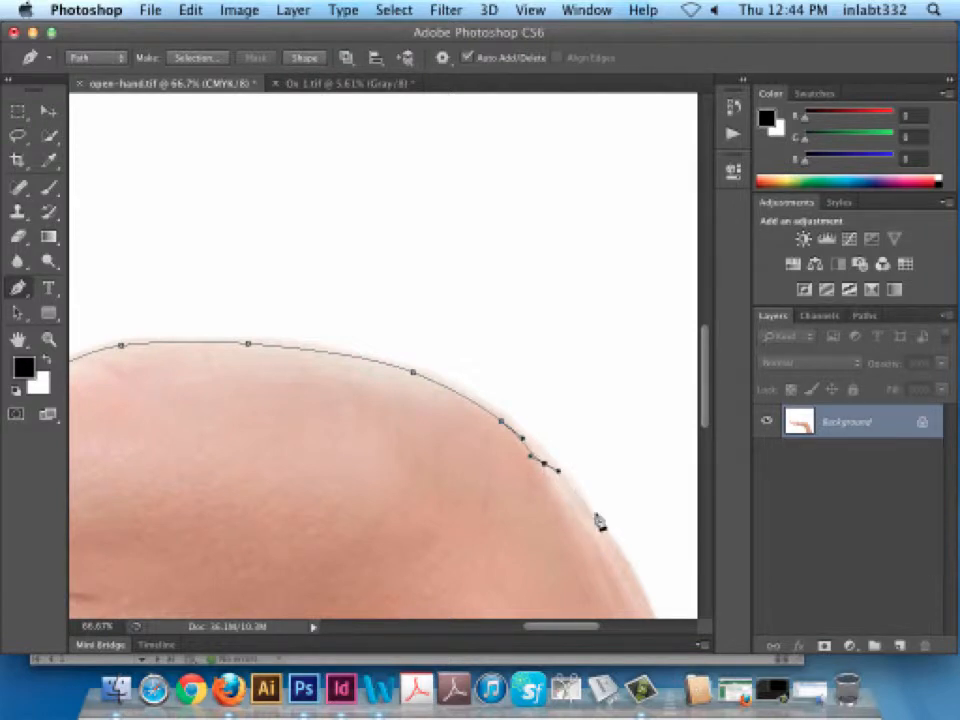
left_click_drag(560, 472, 572, 490)
scroll(615, 551, "down", 5)
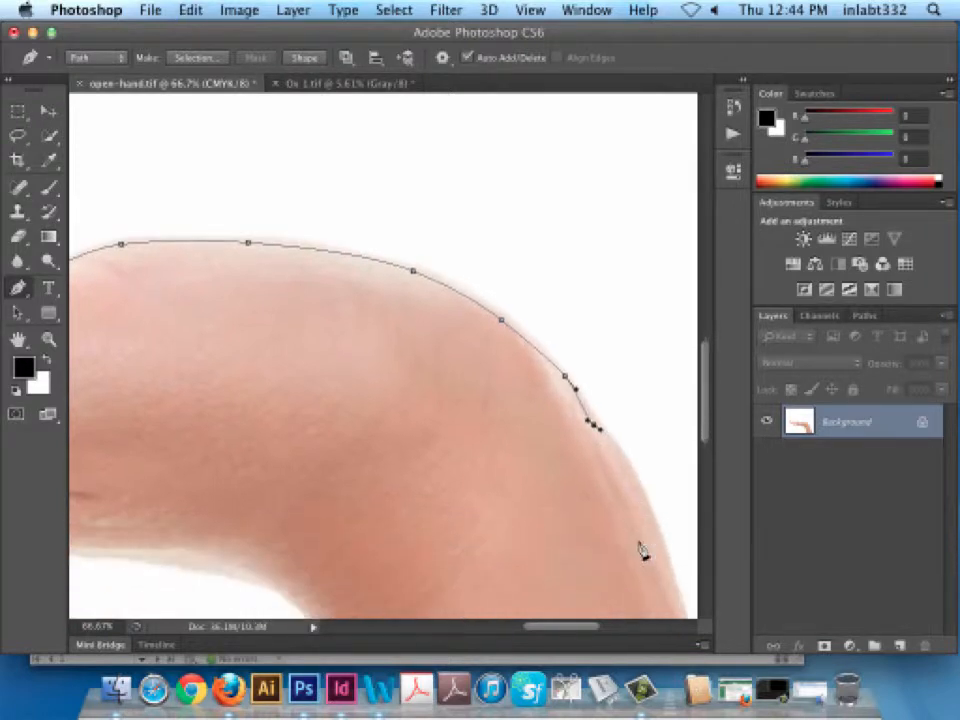
left_click_drag(580, 354, 598, 394)
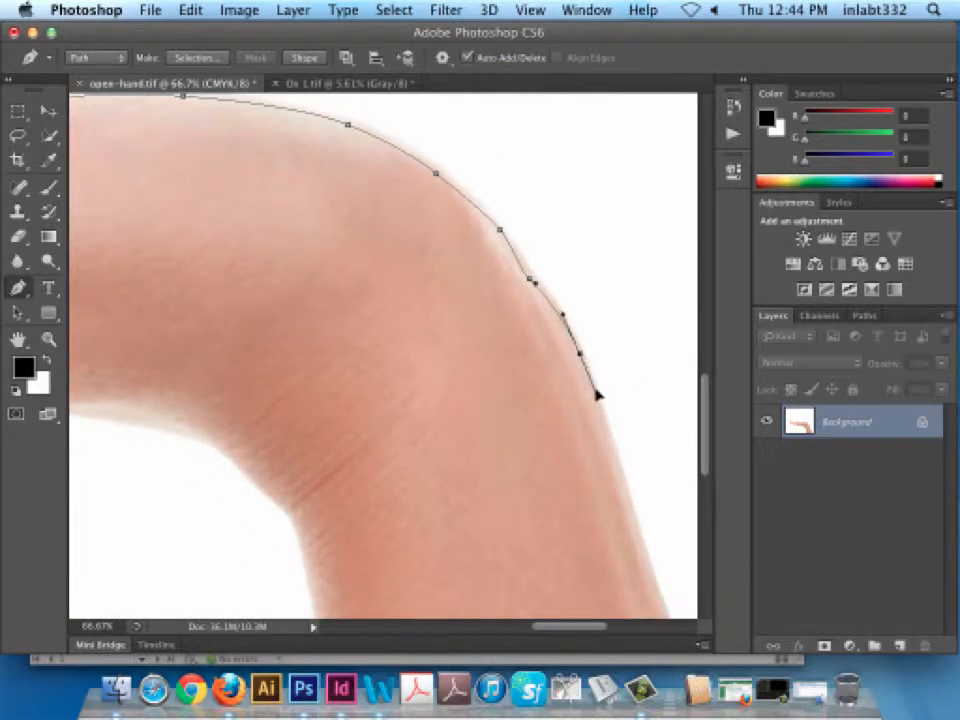
left_click_drag(638, 535, 649, 566)
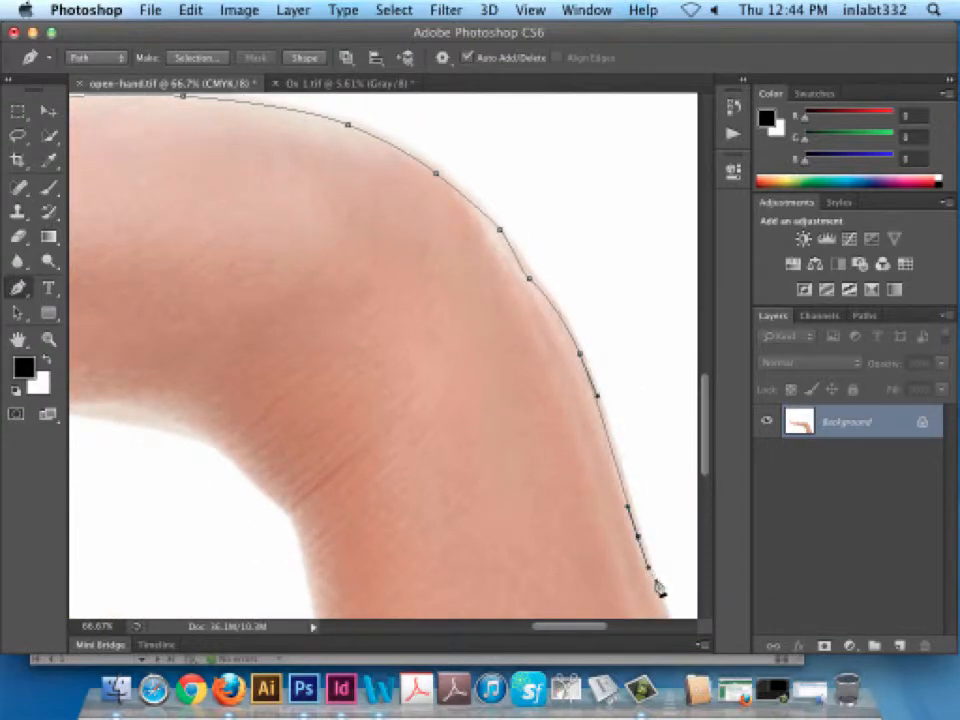
Extend the path down the forearm's outer edge to the image's bottom edge and straight across to the forearm's inner edge.
scroll(685, 579, "down", 9)
scroll(680, 578, "down", 7)
scroll(473, 379, "right", 5)
scroll(468, 378, "left", 6)
scroll(470, 380, "up", 3)
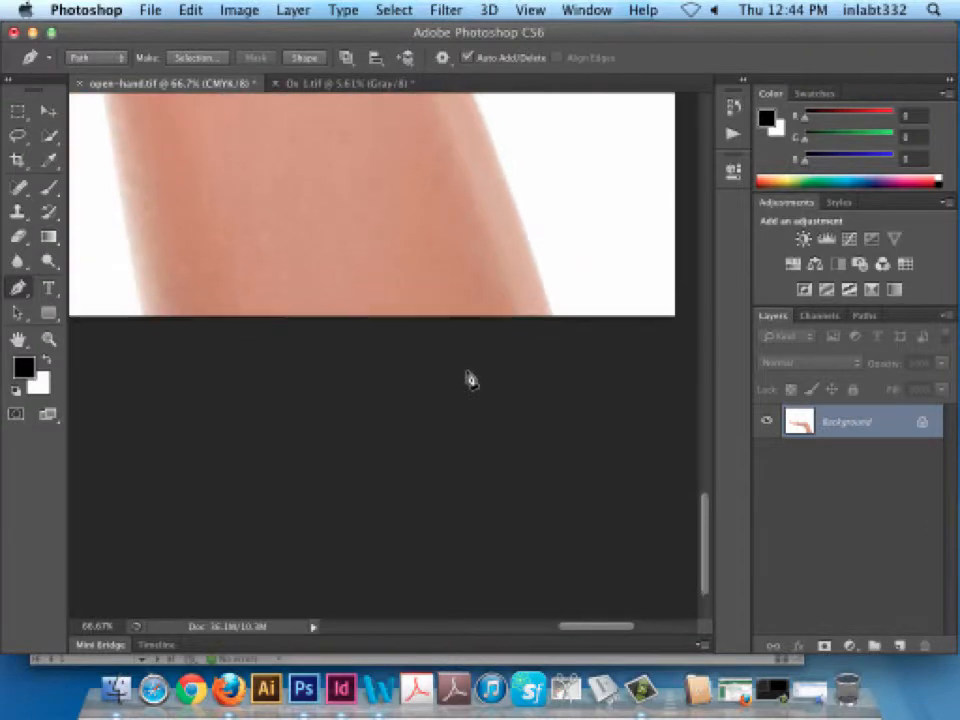
scroll(481, 386, "up", 7)
left_click_drag(486, 486, 505, 520)
scroll(540, 535, "down", 8)
left_click(547, 297)
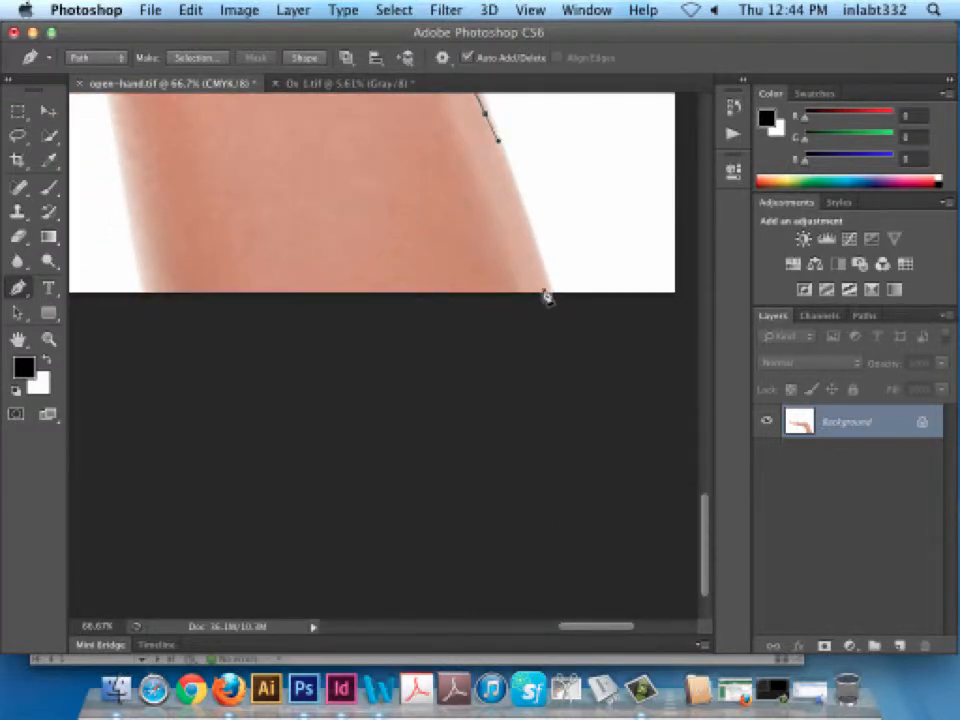
left_click(146, 291)
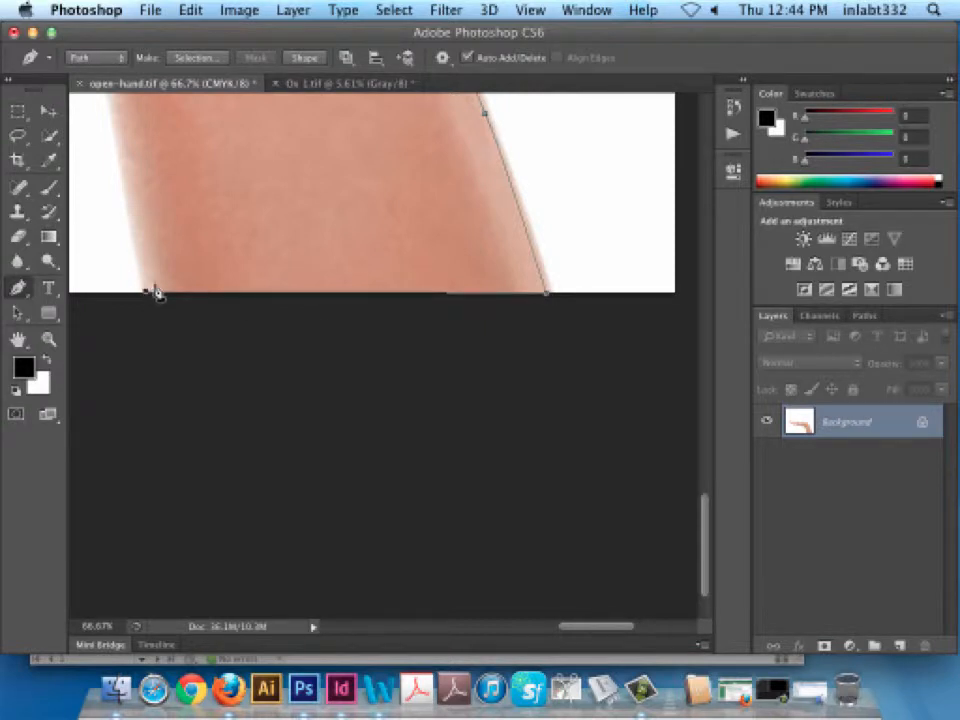
key("super+z")
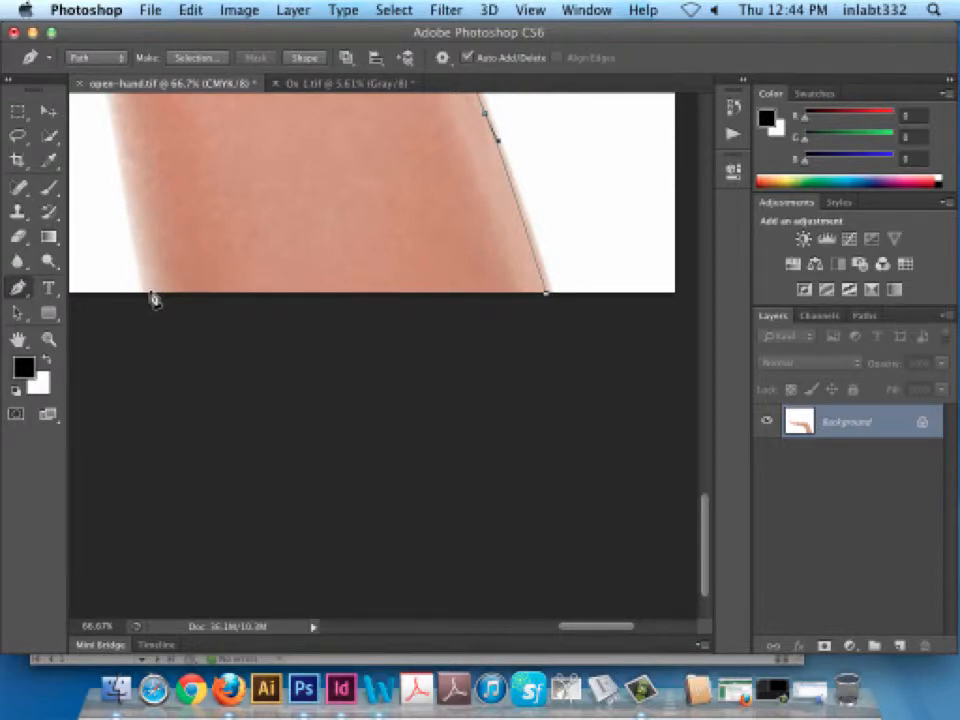
Continue the path up the forearm's inner edge and around the inner bend of the wrist with curved anchor points.
scroll(150, 280, "up", 4)
scroll(94, 343, "left", 6)
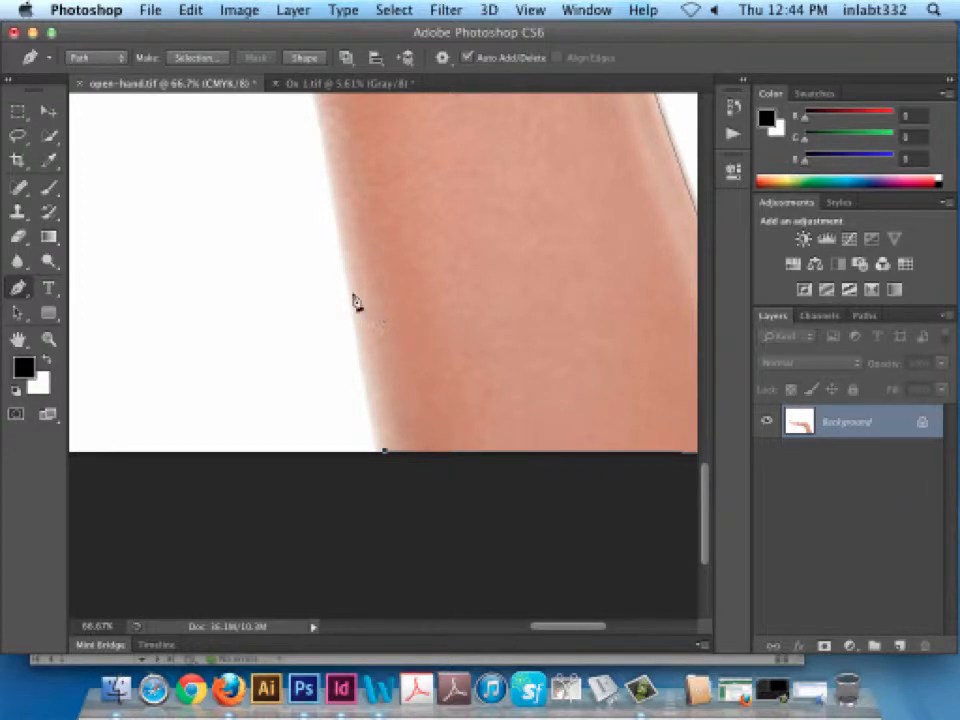
left_click_drag(346, 258, 338, 217)
scroll(326, 200, "up", 10)
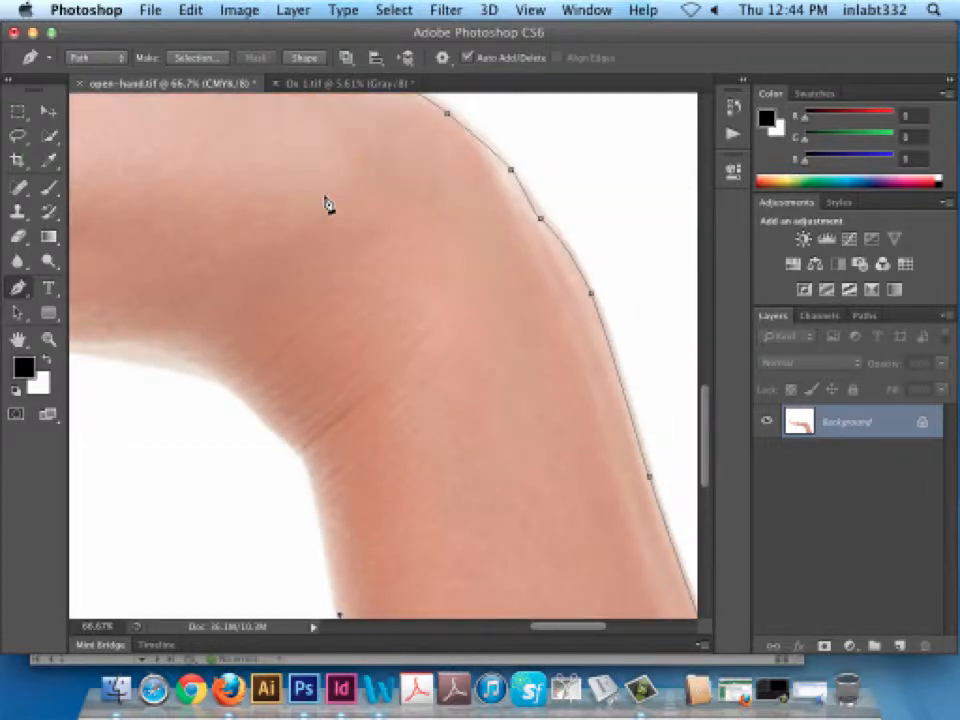
mouse_move(311, 470)
left_mouse_down()
mouse_move(311, 456)
mouse_move(281, 439)
mouse_move(263, 410)
left_mouse_up()
left_click_drag(217, 378, 200, 367)
Trace the lower edge of the palm from the wrist towards the fingers with curved anchor points.
scroll(168, 371, "left", 10)
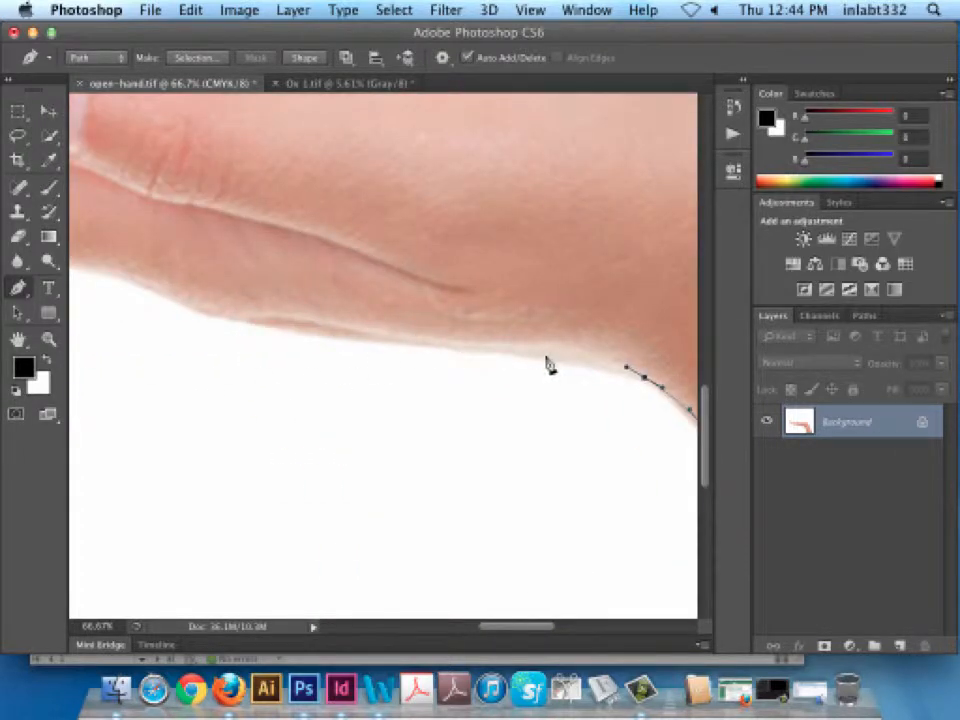
left_click_drag(544, 357, 525, 353)
left_click_drag(441, 346, 408, 344)
left_click_drag(296, 329, 338, 312)
scroll(294, 330, "left", 5)
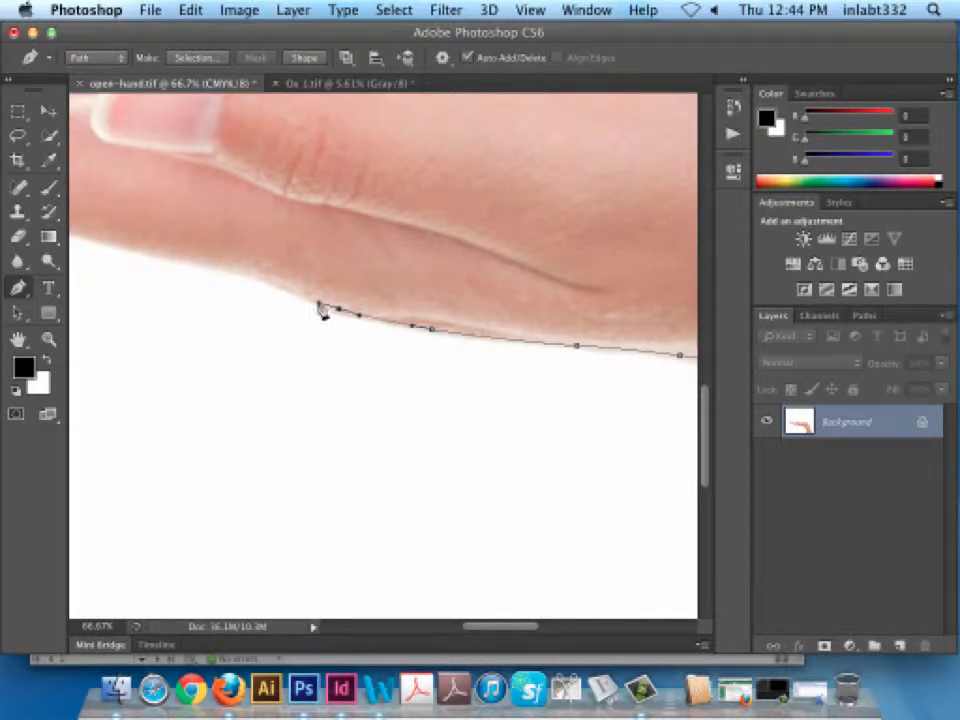
Place the next curved anchor point on the hand's lower edge beneath the thumb, undoing misplaced attempts.
scroll(316, 308, "left", 4)
left_click_drag(316, 267, 281, 257)
key("super+z")
mouse_move(367, 285)
left_mouse_down()
mouse_move(332, 270)
mouse_move(374, 285)
left_mouse_up()
key("super+z")
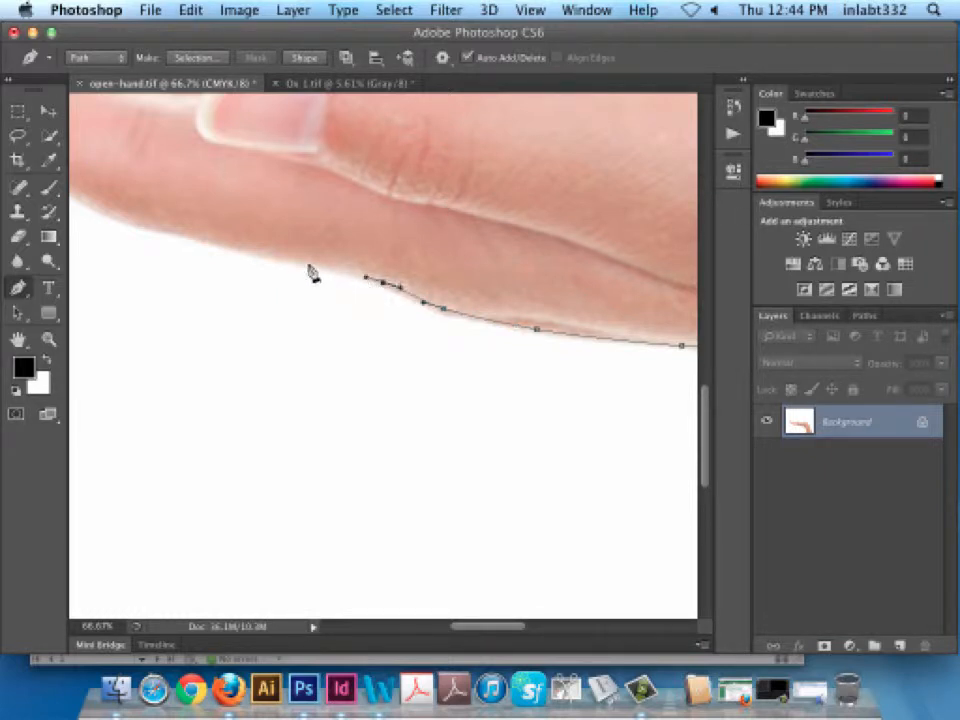
Continue the path along the underside of the lower finger with curved anchor points, ending just behind its fingertip.
left_click_drag(281, 258, 257, 259)
scroll(225, 260, "left", 6)
scroll(225, 258, "left", 10)
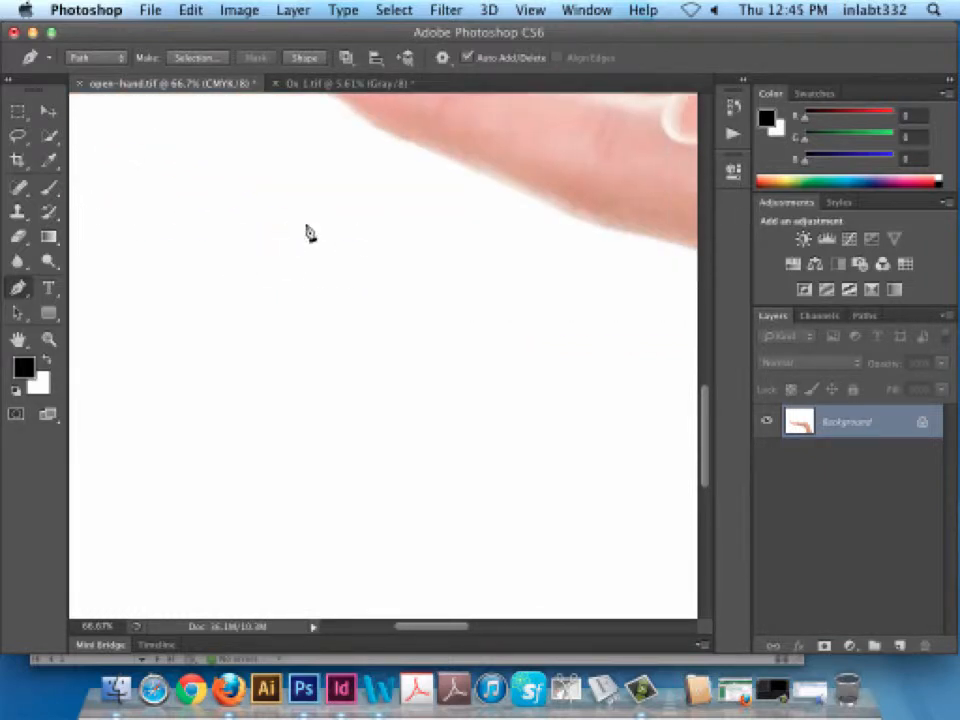
scroll(320, 232, "up", 3)
scroll(372, 259, "right", 10)
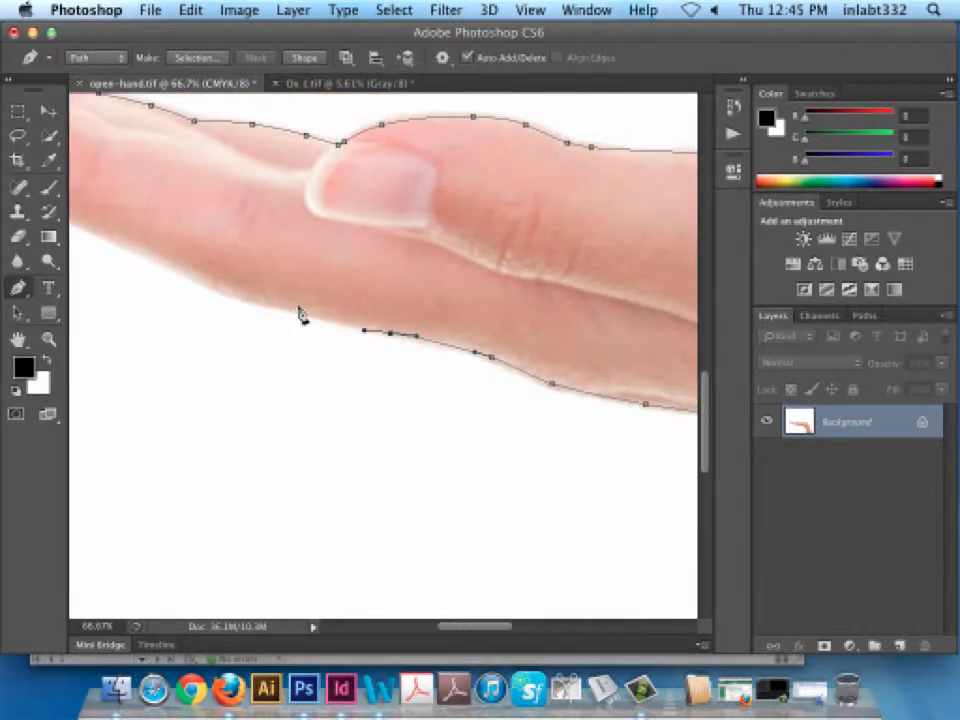
left_click_drag(299, 311, 271, 302)
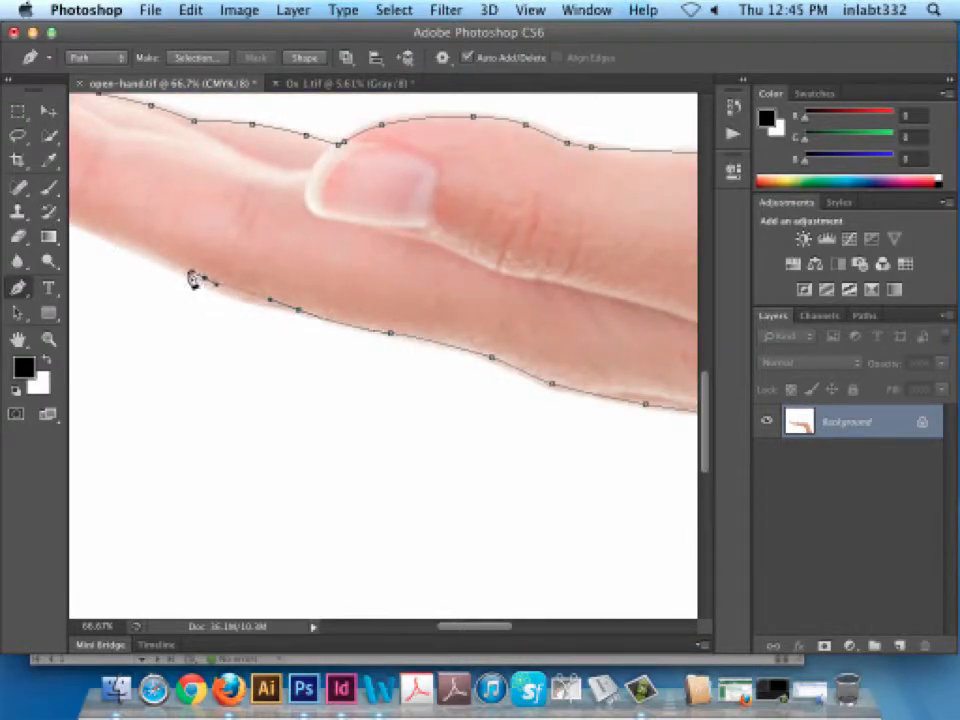
scroll(219, 285, "left", 6)
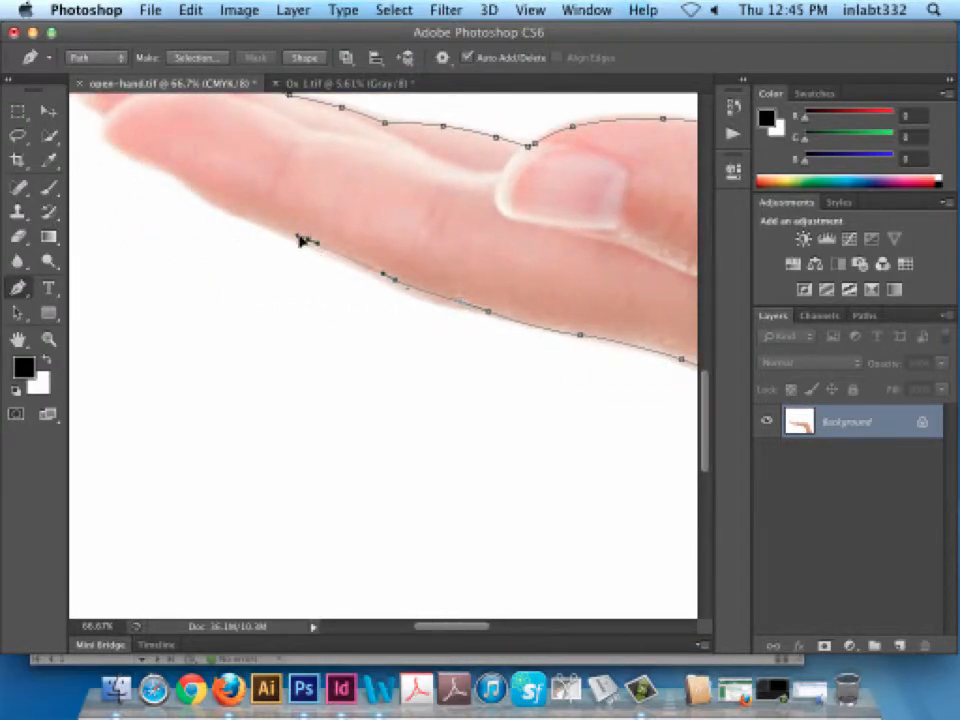
left_click_drag(301, 240, 135, 156)
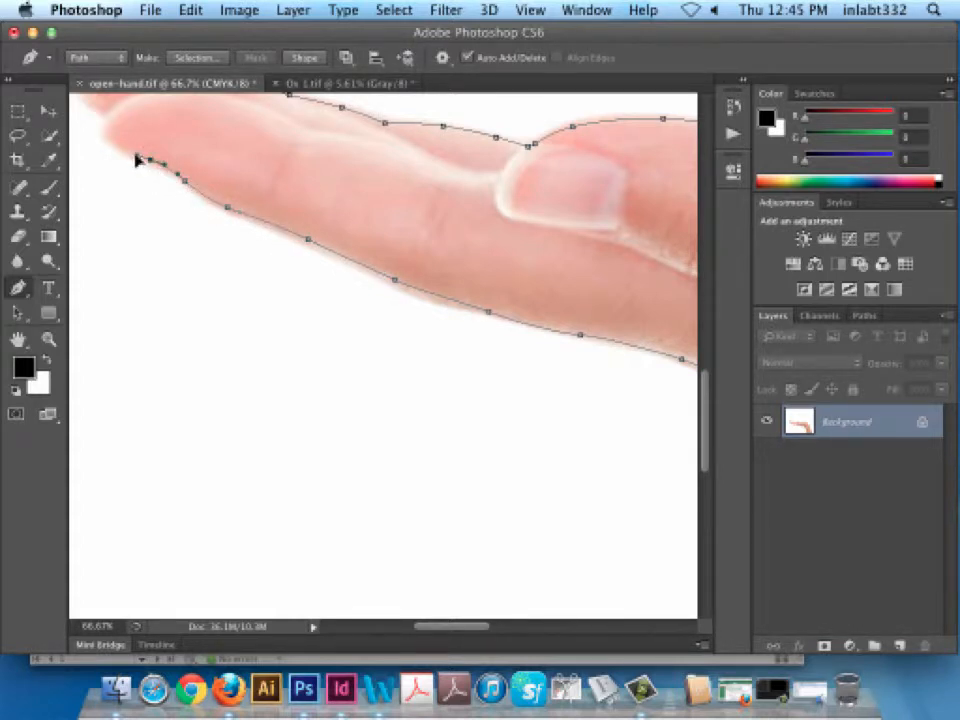
scroll(140, 163, "up", 2)
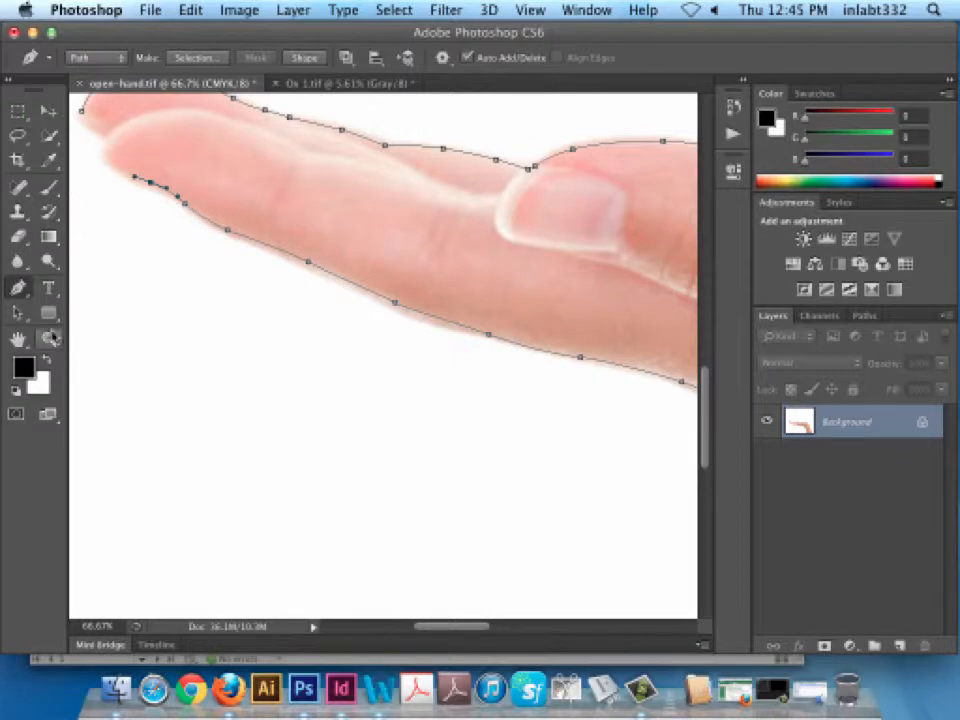
Add closely spaced anchor points along the underside of the lower fingertip, working at 100% magnification.
key("z")
left_click_drag(146, 214, 287, 332)
scroll(195, 206, "up", 5)
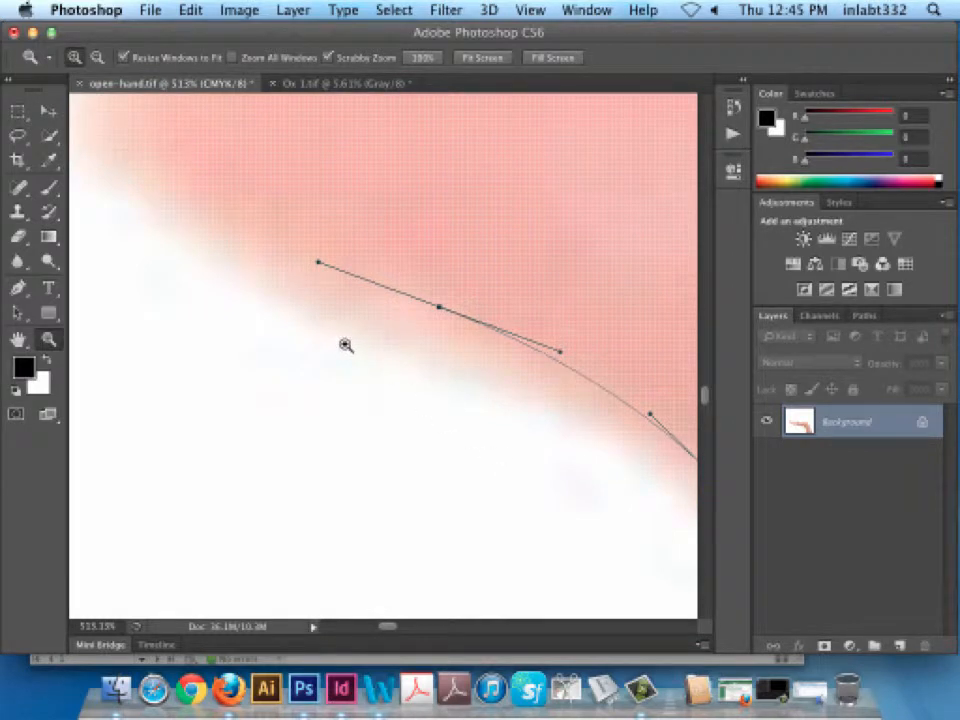
key("super+minus")
key("super+minus")
key("super+minus")
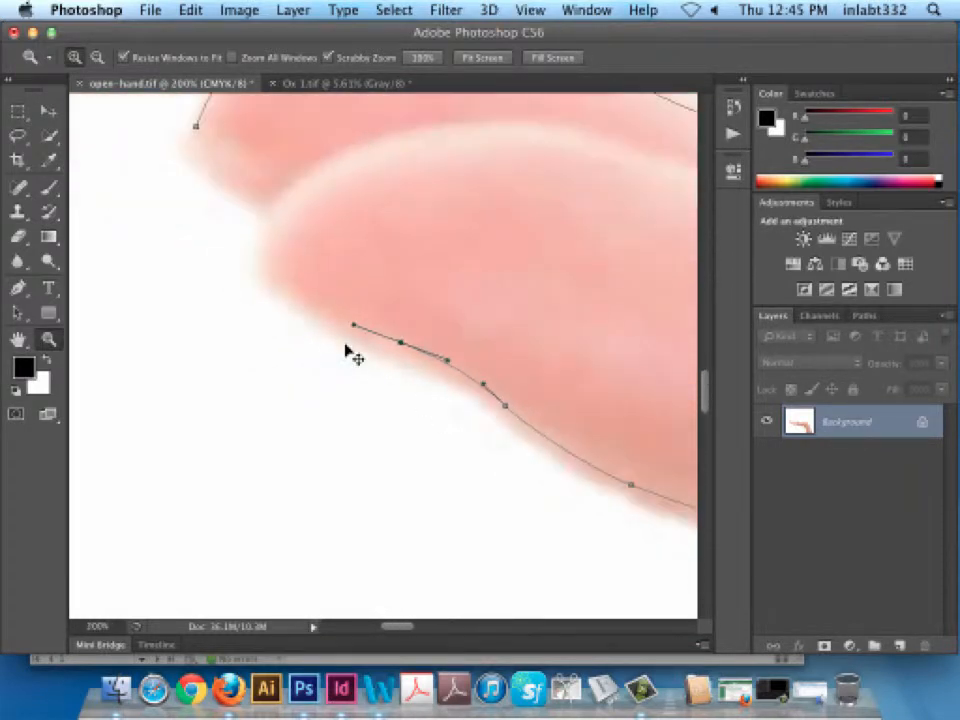
key("super+minus")
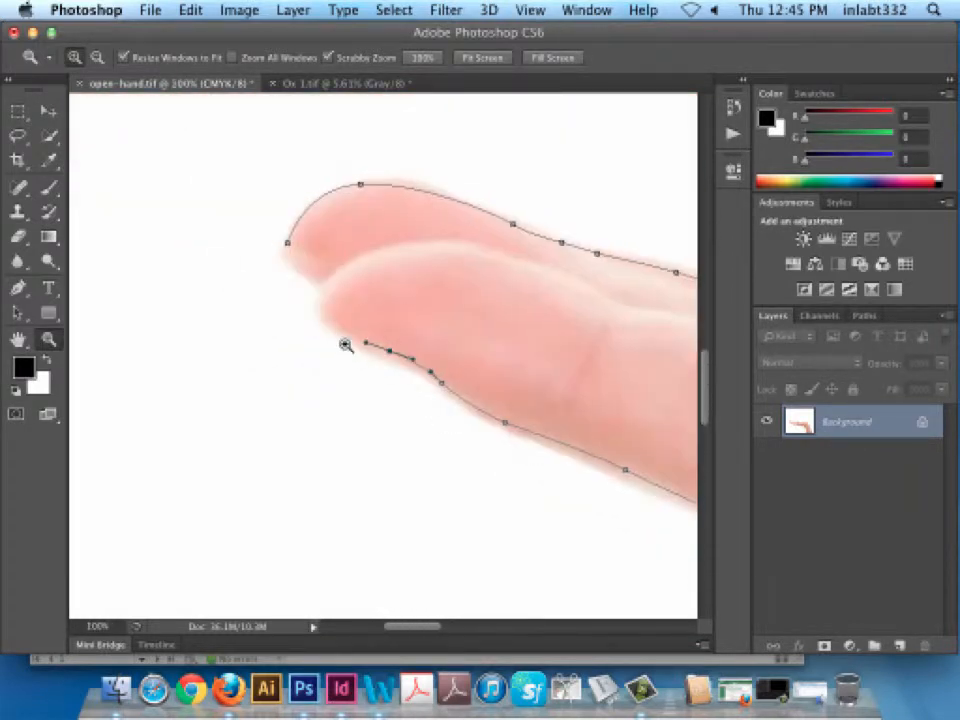
left_click(17, 290)
left_click(365, 343)
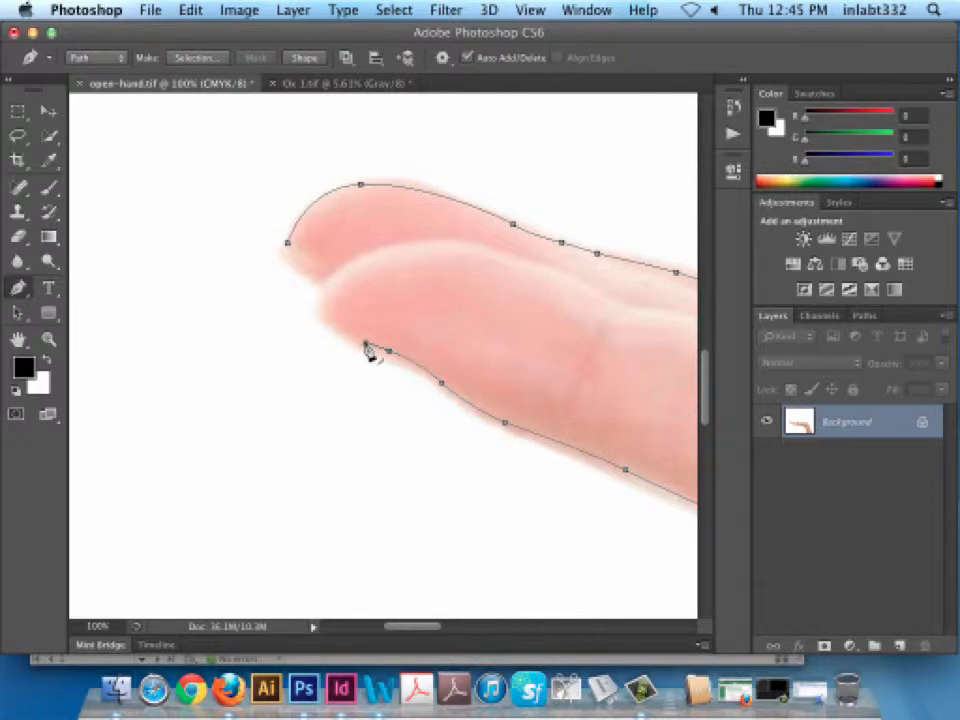
left_click(328, 330)
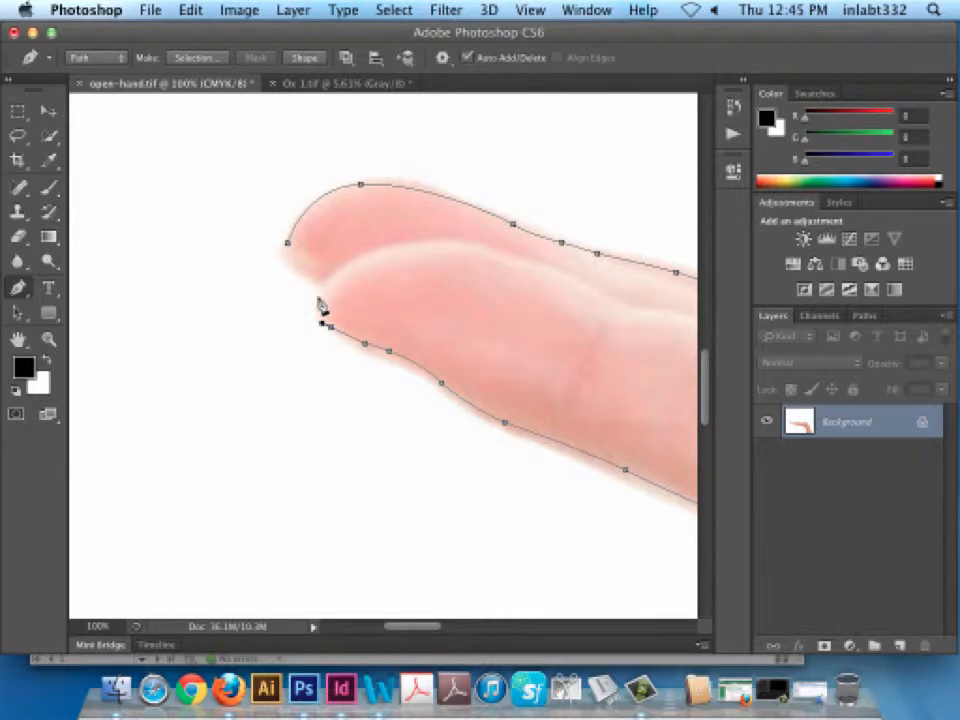
Trace around the lower fingertip and the notch between both fingertips, closing the path at its starting anchor point.
left_click(318, 301)
left_click(322, 284)
left_click(290, 265)
left_click_drag(287, 243, 301, 241)
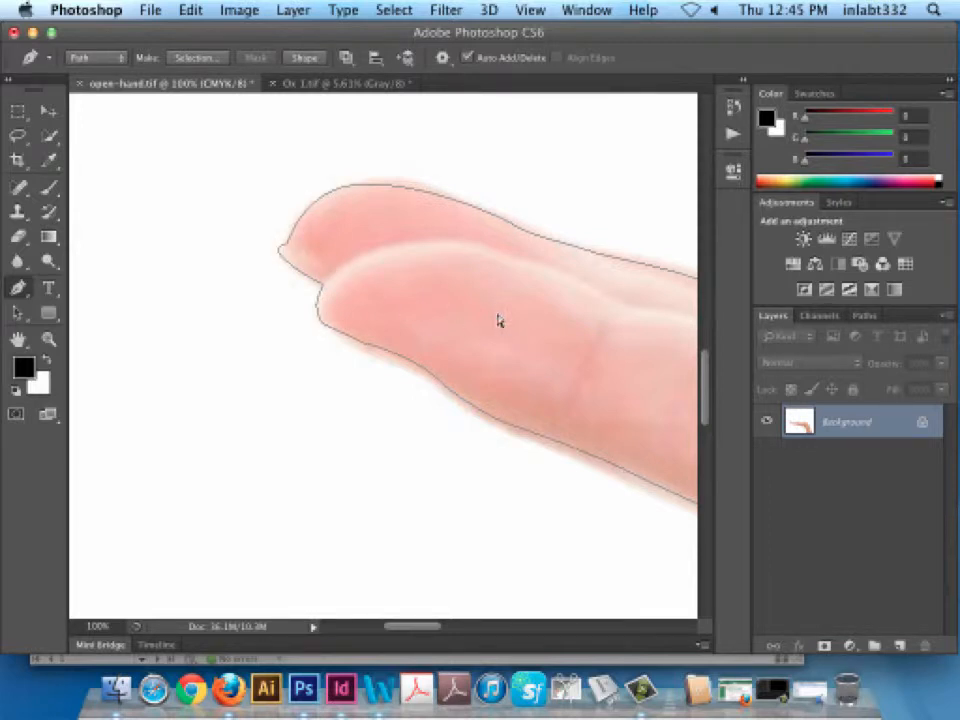
Fit the whole image in view and display the document's paths to check the finished hand outline.
key("super+0")
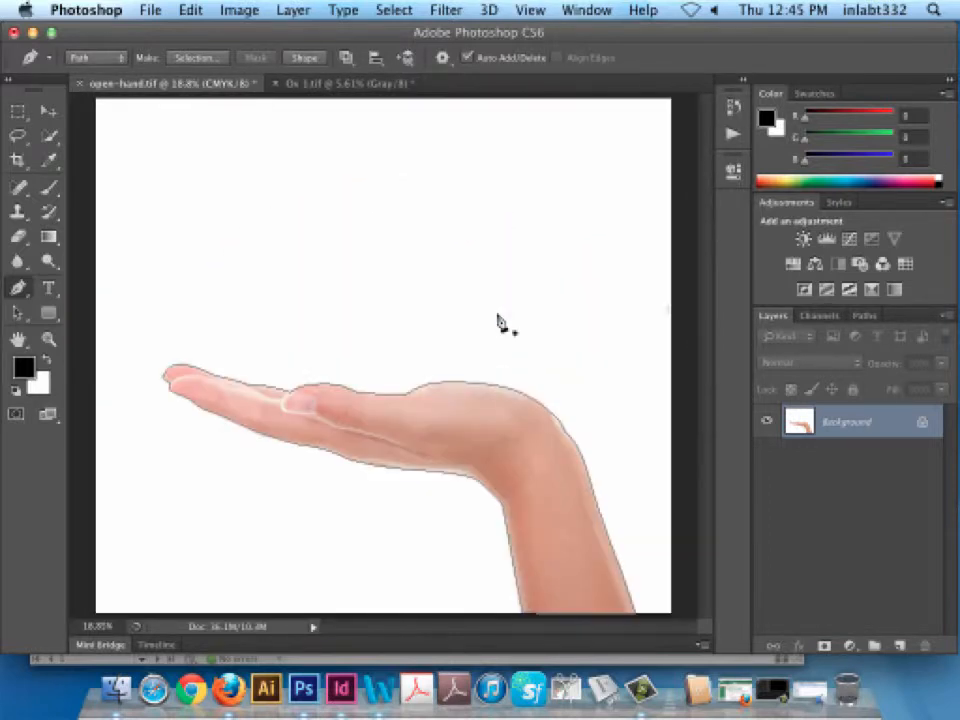
left_click(47, 111)
left_click(865, 316)
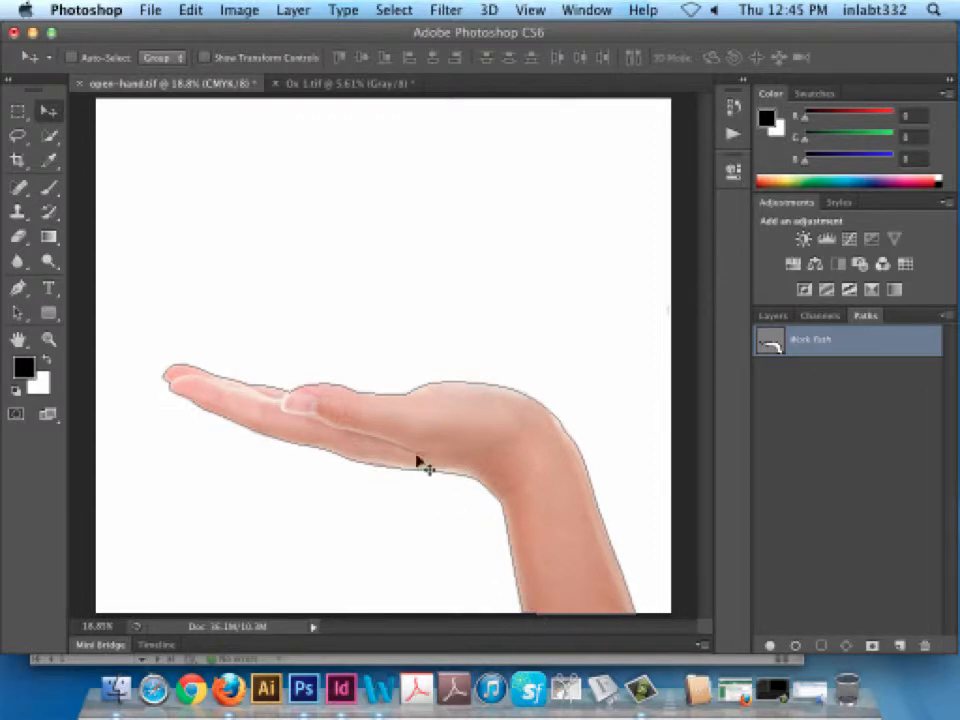
Crop the photo closely around the outlined hand, removing the excess white background above it and at both sides.
left_click(18, 160)
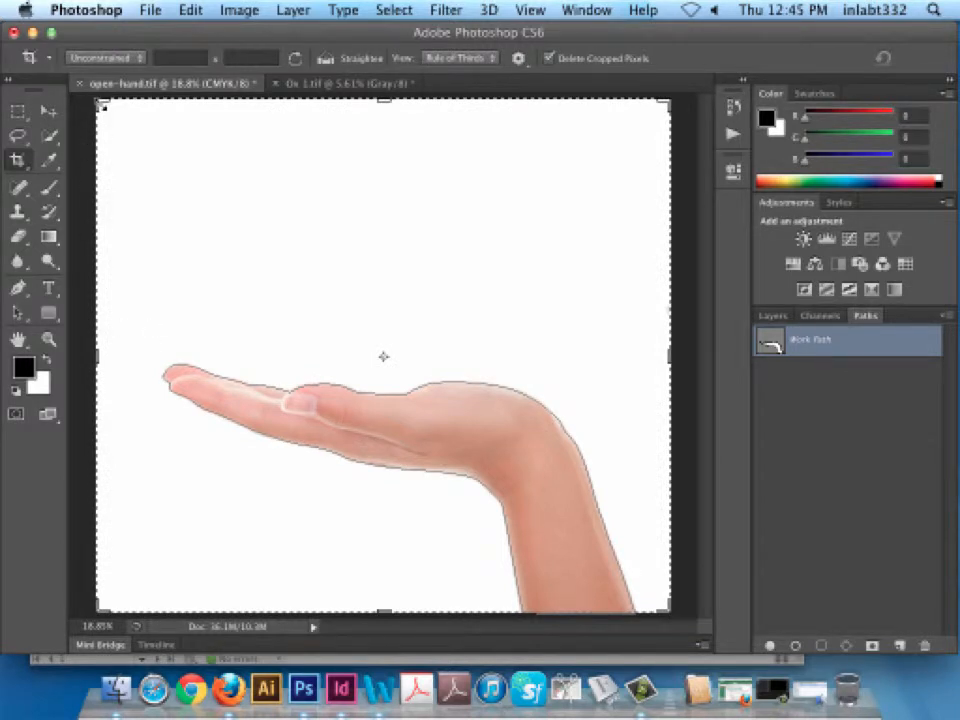
left_click_drag(101, 104, 127, 232)
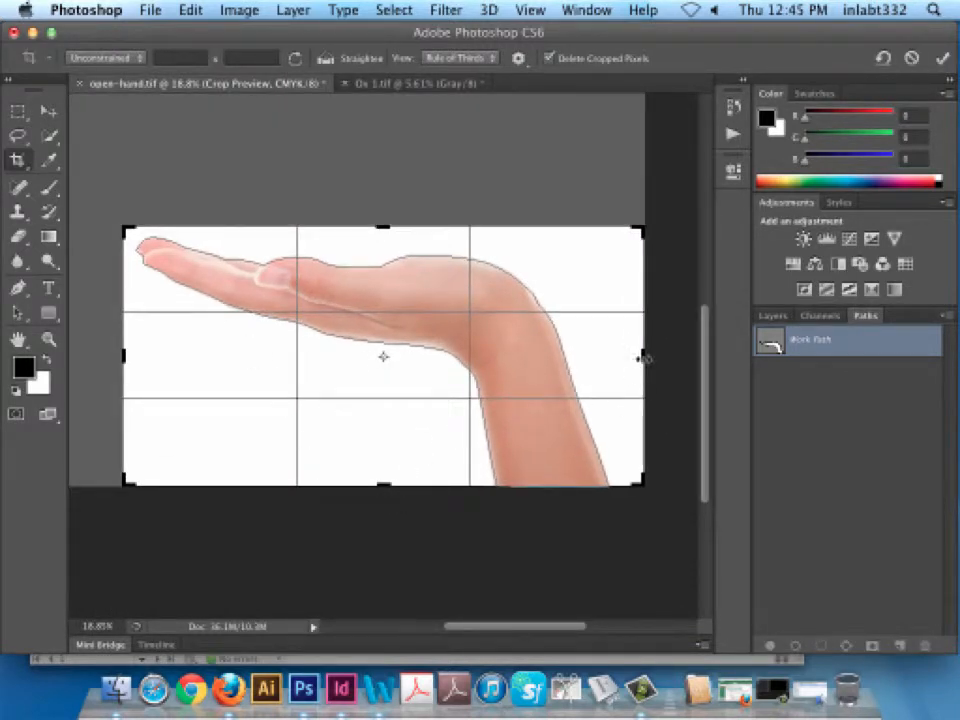
left_click_drag(643, 358, 626, 358)
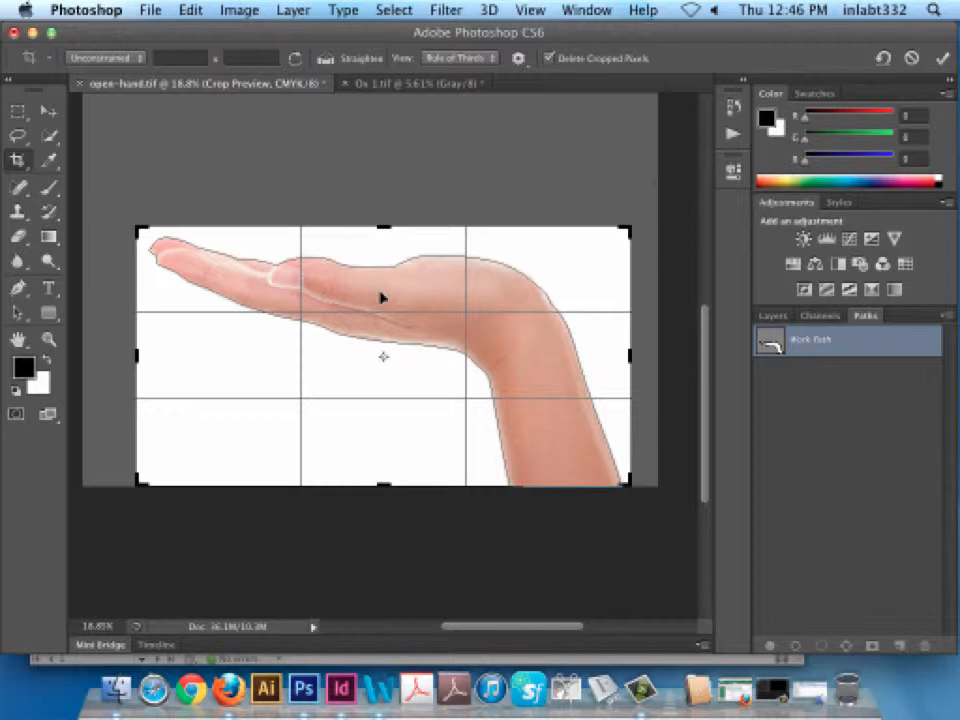
key("Return")
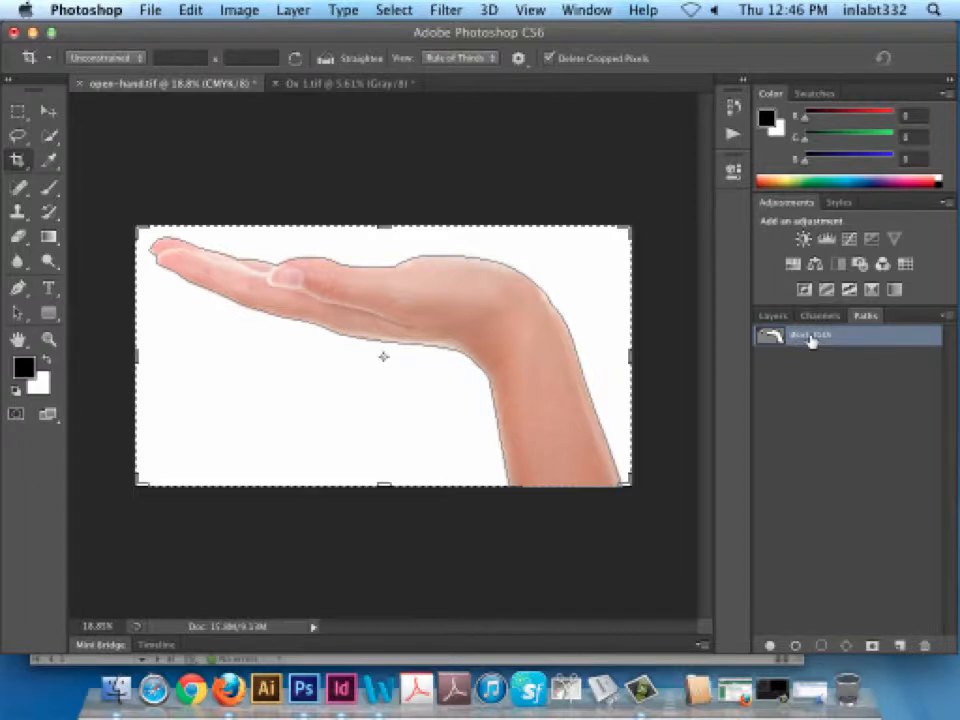
Save the hand's work path as a permanent path named Path 1.
left_click(17, 135)
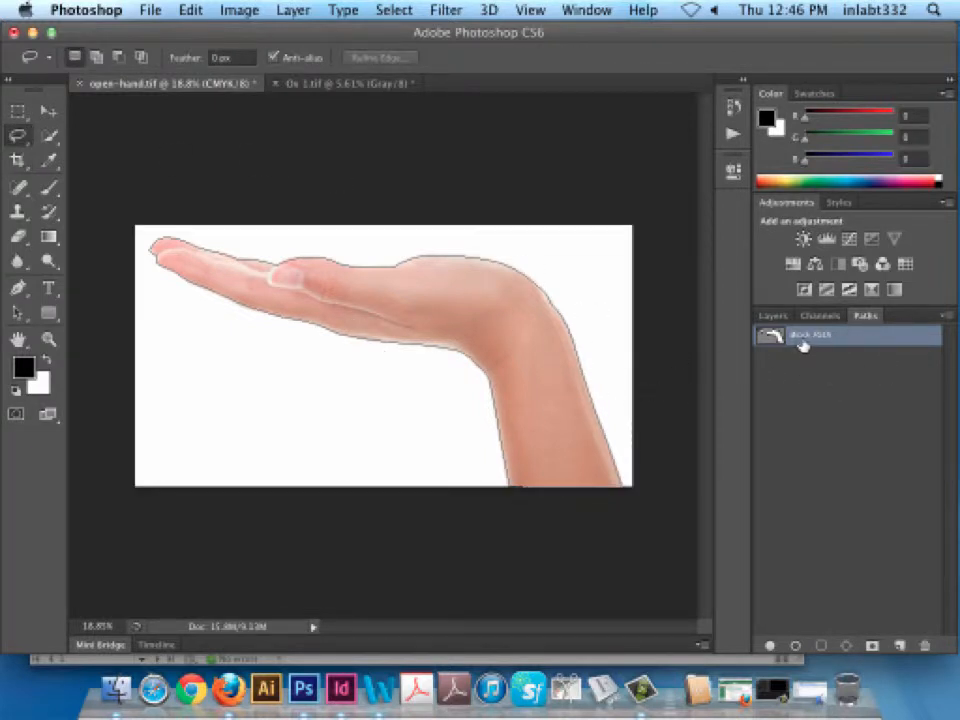
left_click(945, 316)
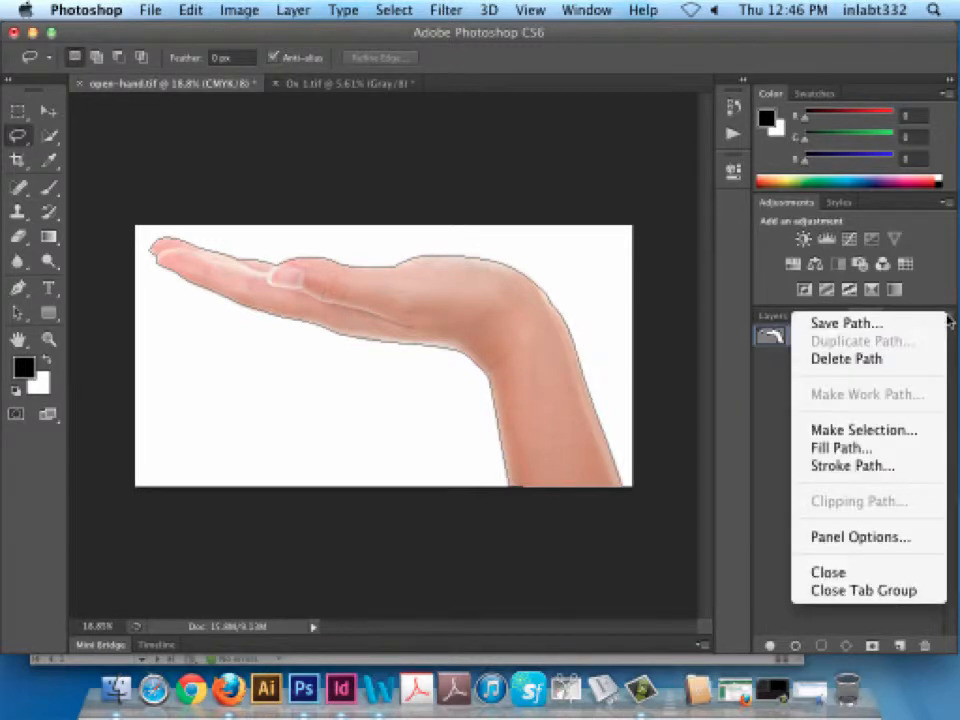
left_click(888, 325)
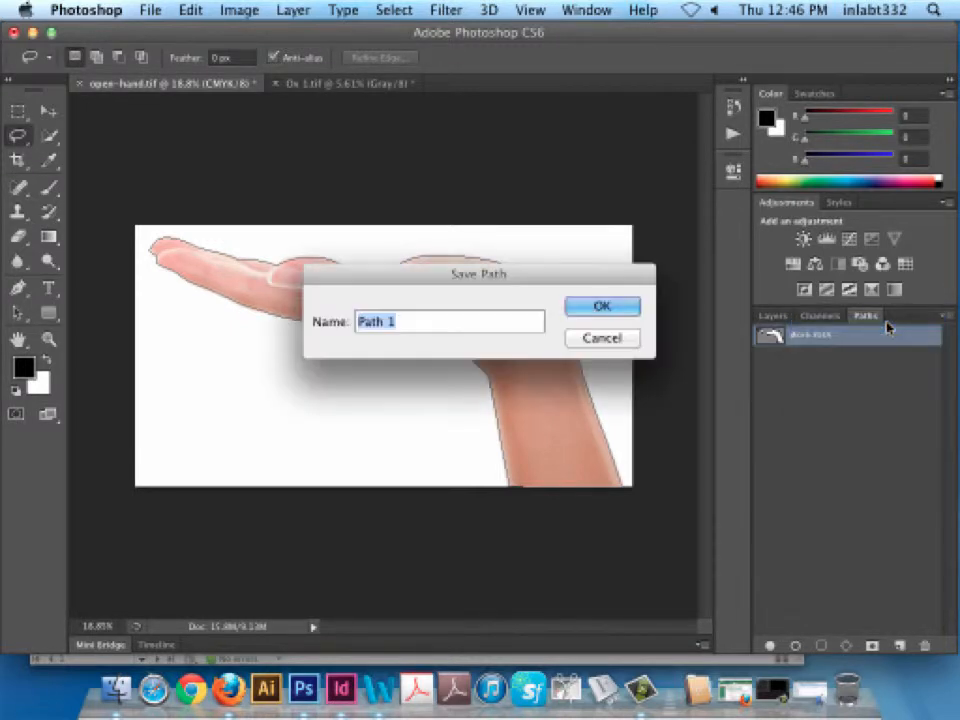
left_click(616, 313)
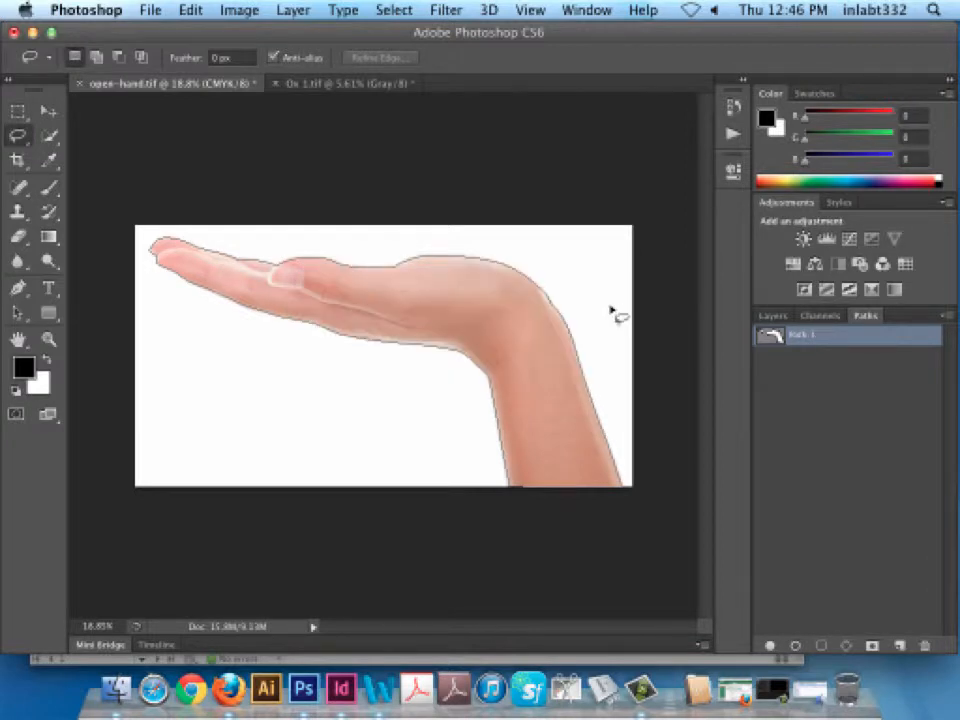
Make Path 1 the image's clipping path with a flatness of 8 device pixels.
left_click(946, 316)
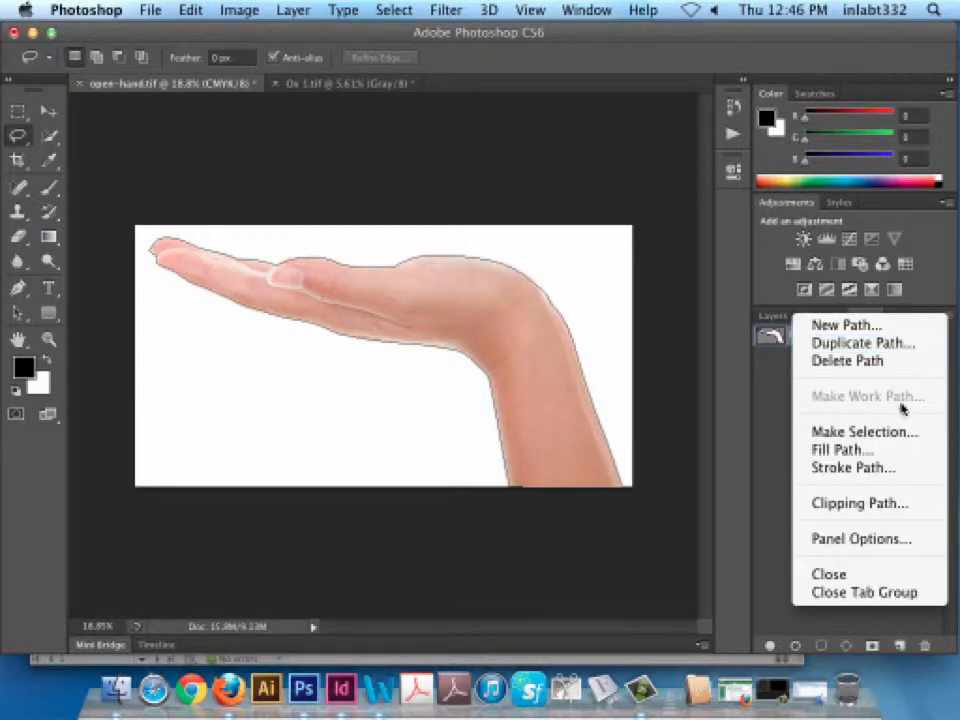
left_click(876, 505)
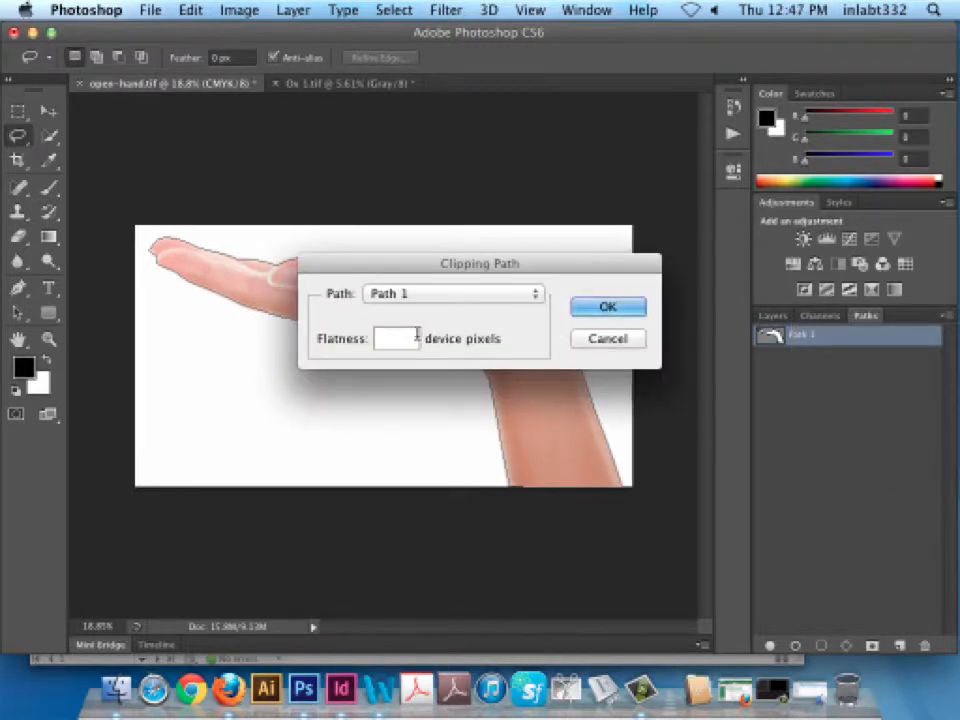
type("8")
left_click(615, 311)
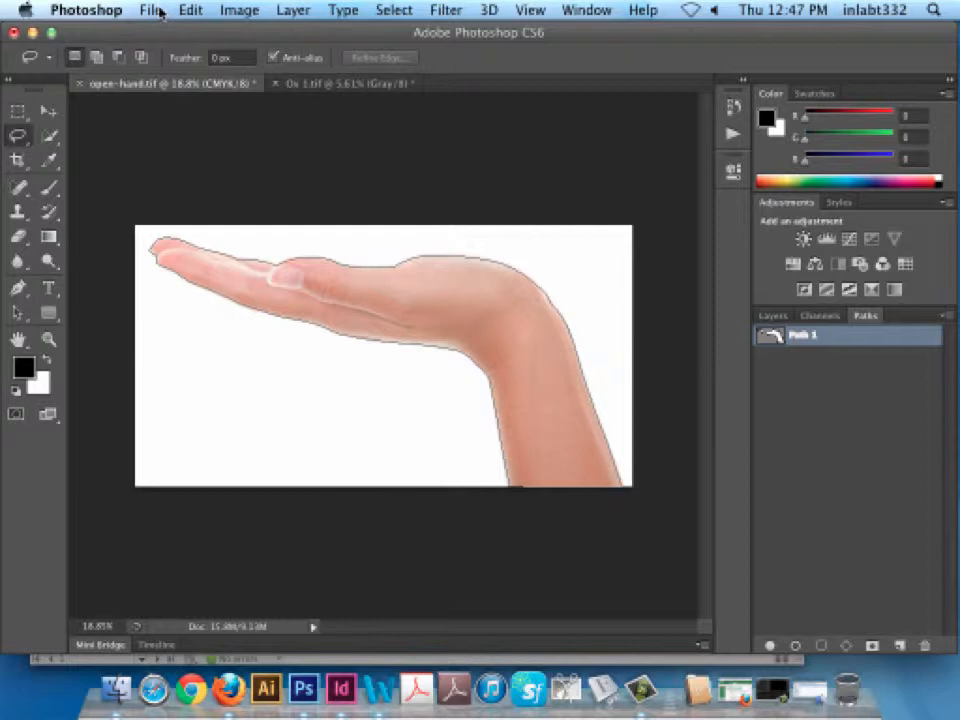
left_click(945, 316)
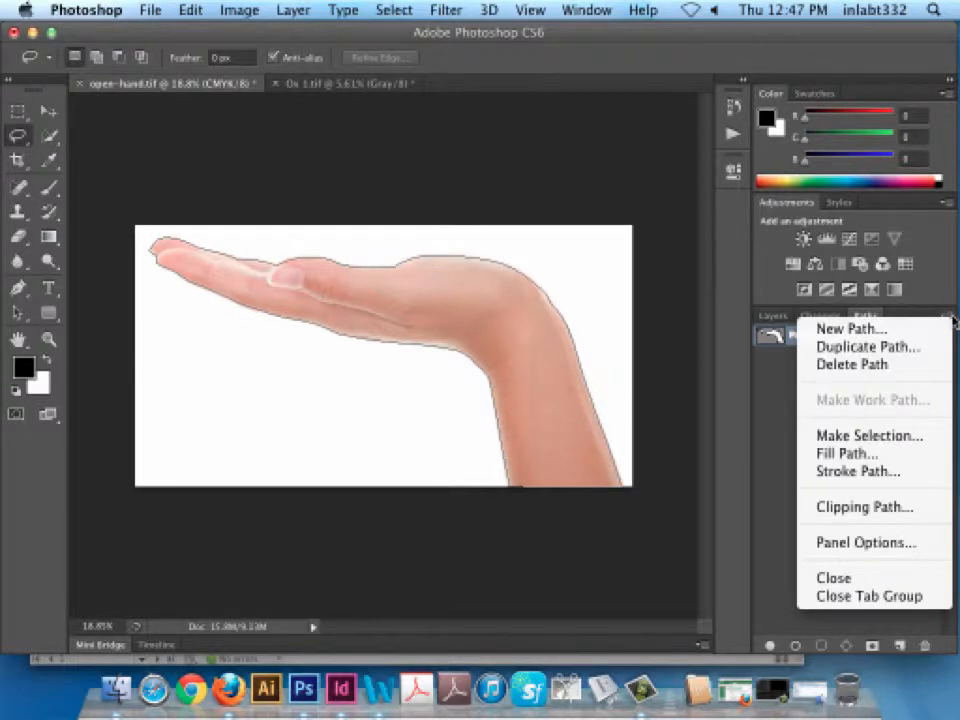
left_click(951, 318)
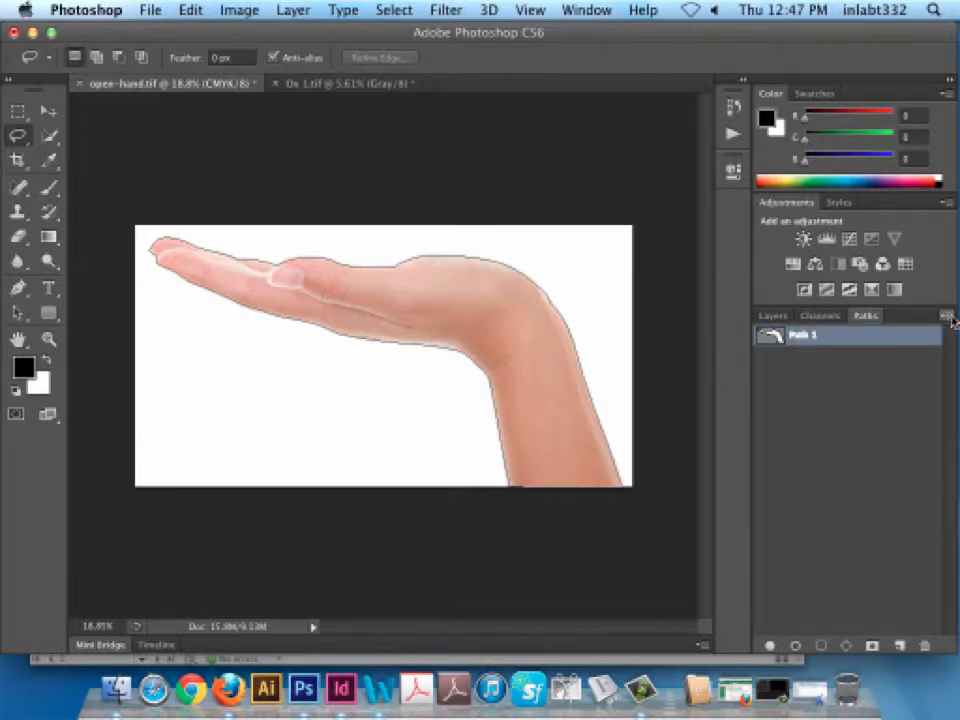
left_click(951, 318)
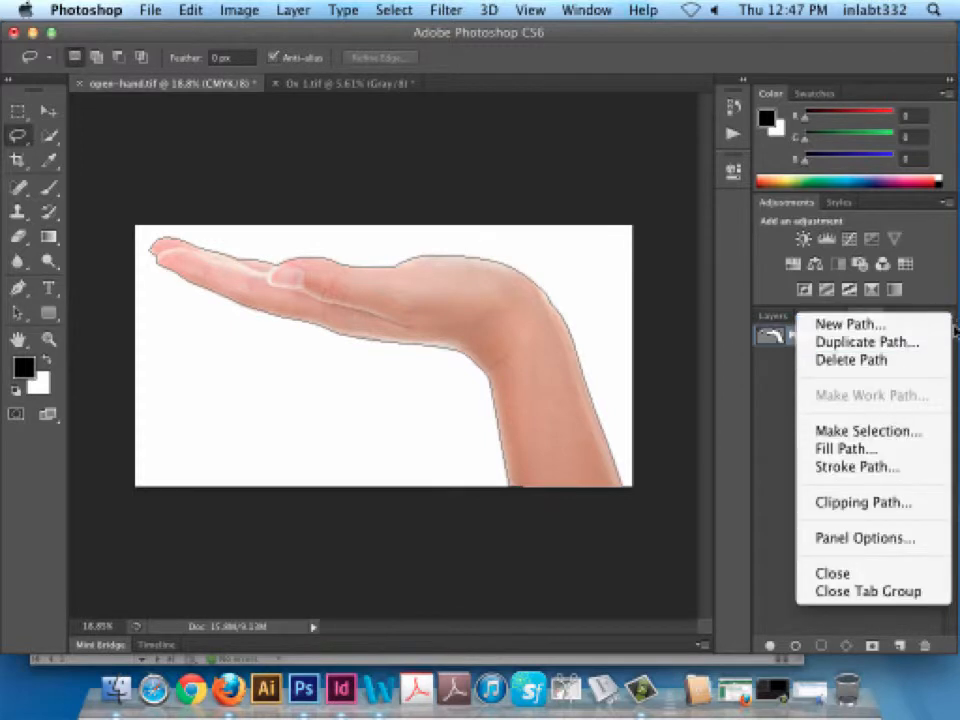
left_click(951, 318)
left_click(951, 318)
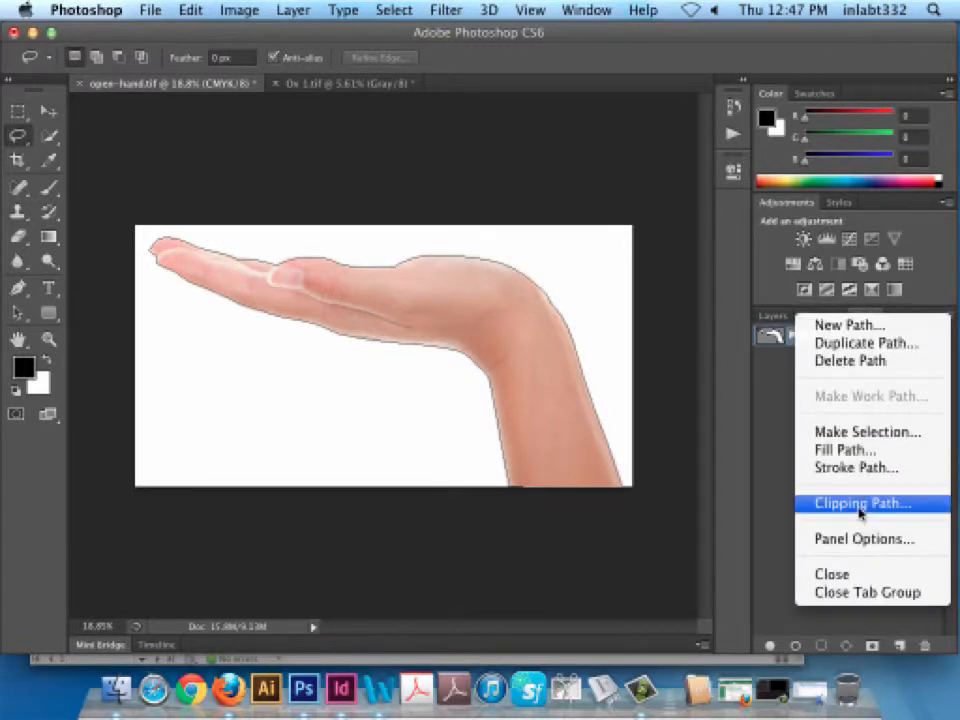
left_click(155, 12)
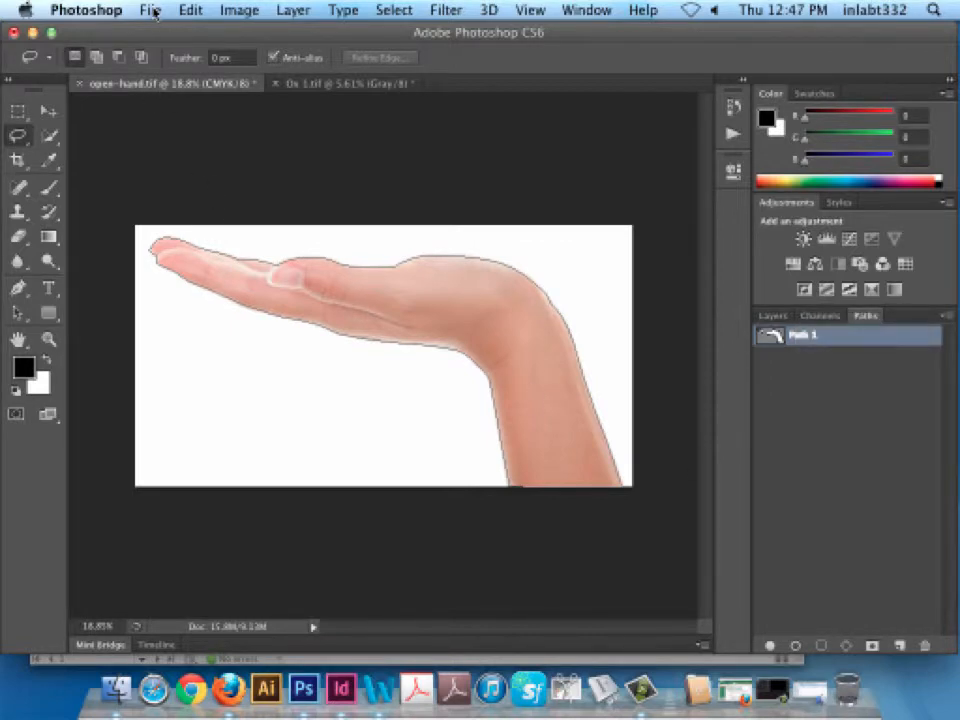
Save the image as open-hand.eps in the Images folder, using the Photoshop EPS format.
left_click(152, 11)
left_click(176, 228)
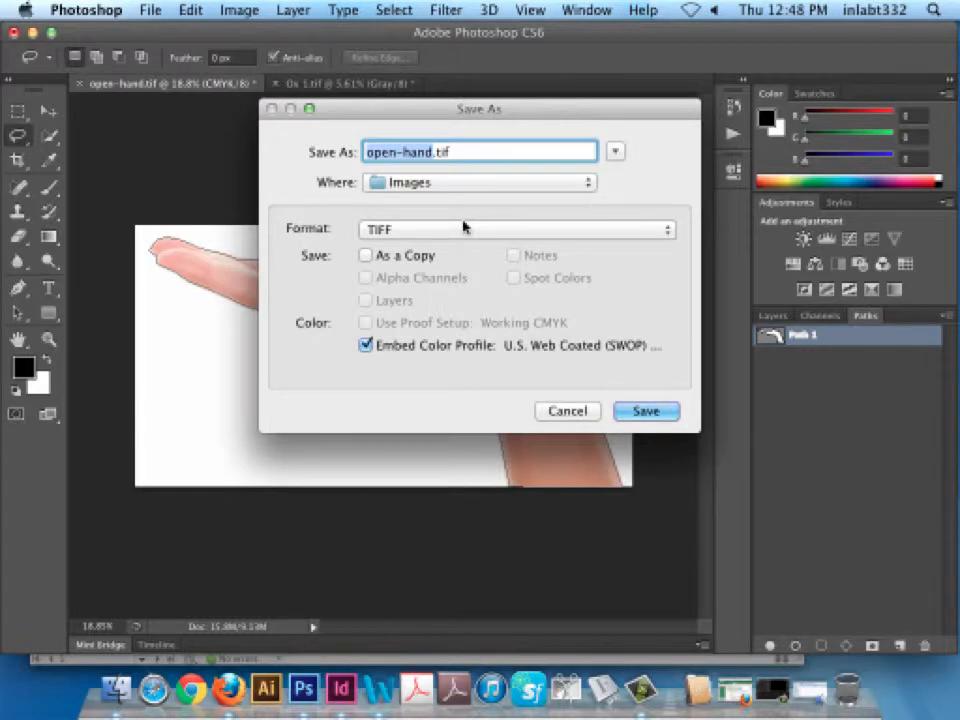
left_click(463, 228)
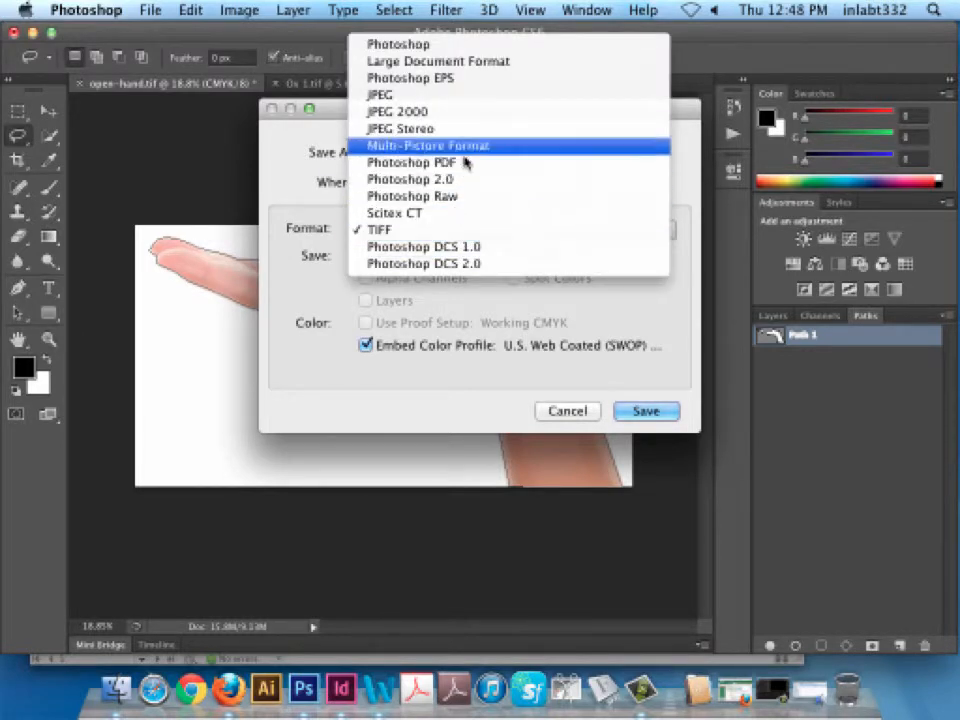
left_click(444, 80)
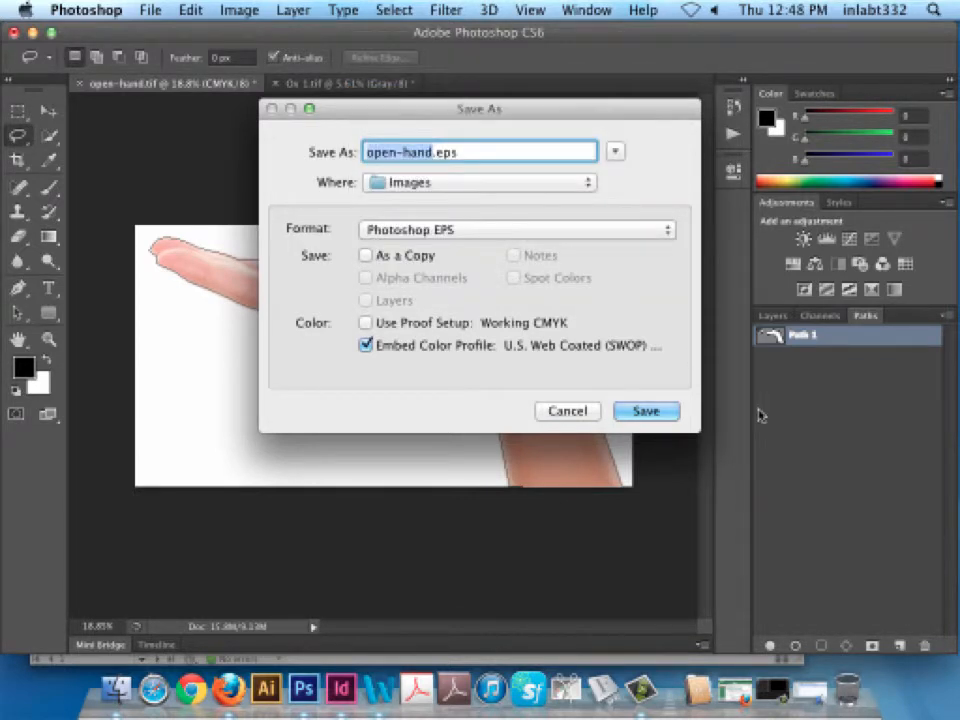
left_click(652, 414)
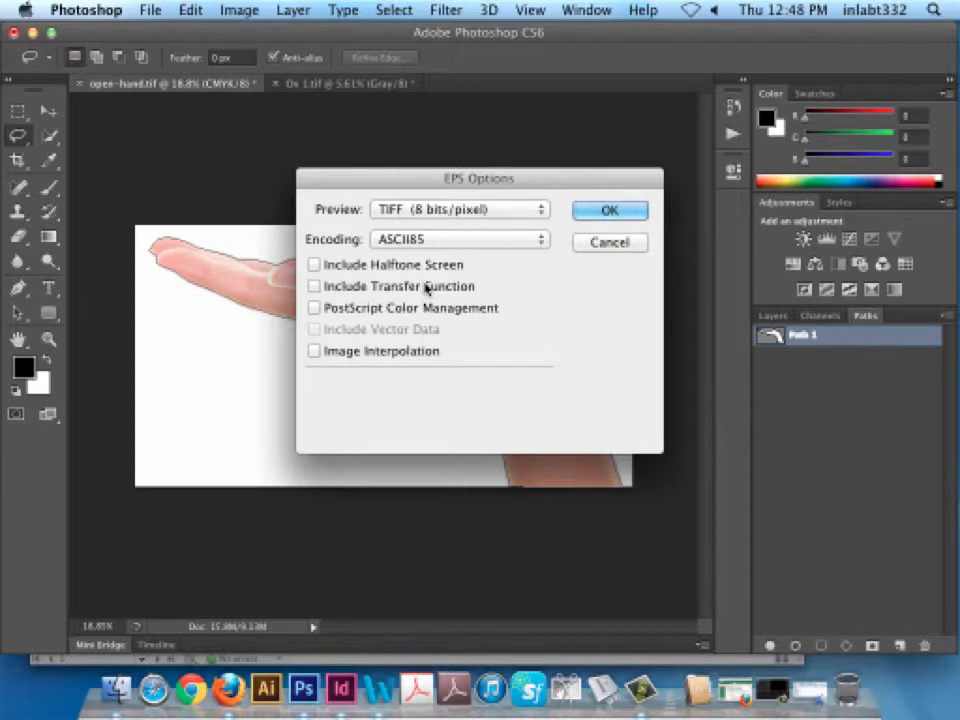
Finish the EPS options with a TIFF (8 bits/pixel) preview and ASCII85 encoding.
left_click(529, 215)
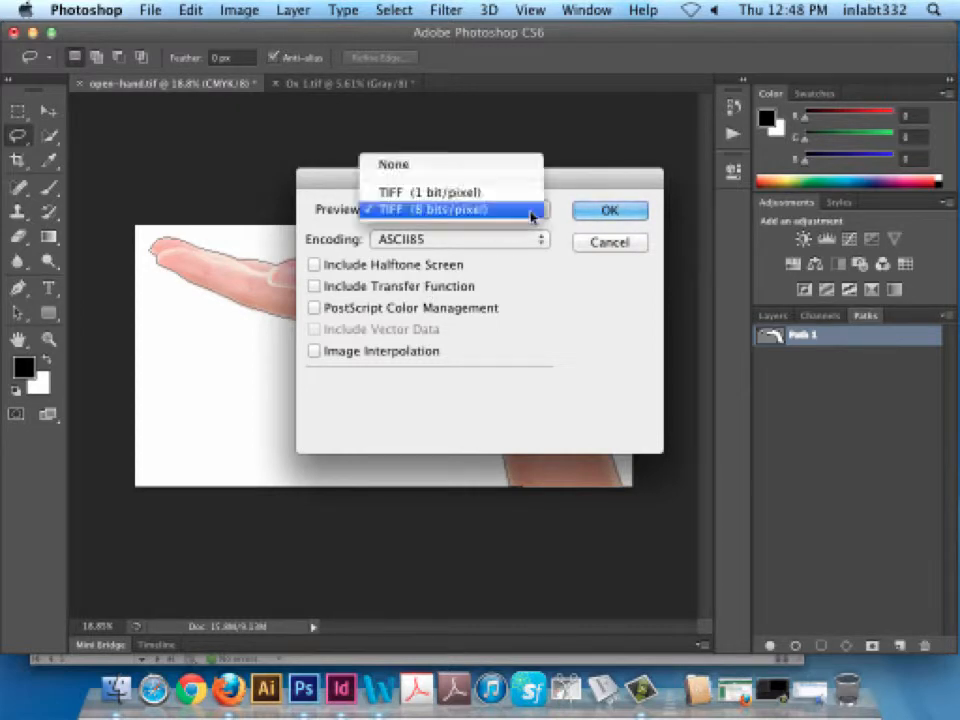
left_click(531, 212)
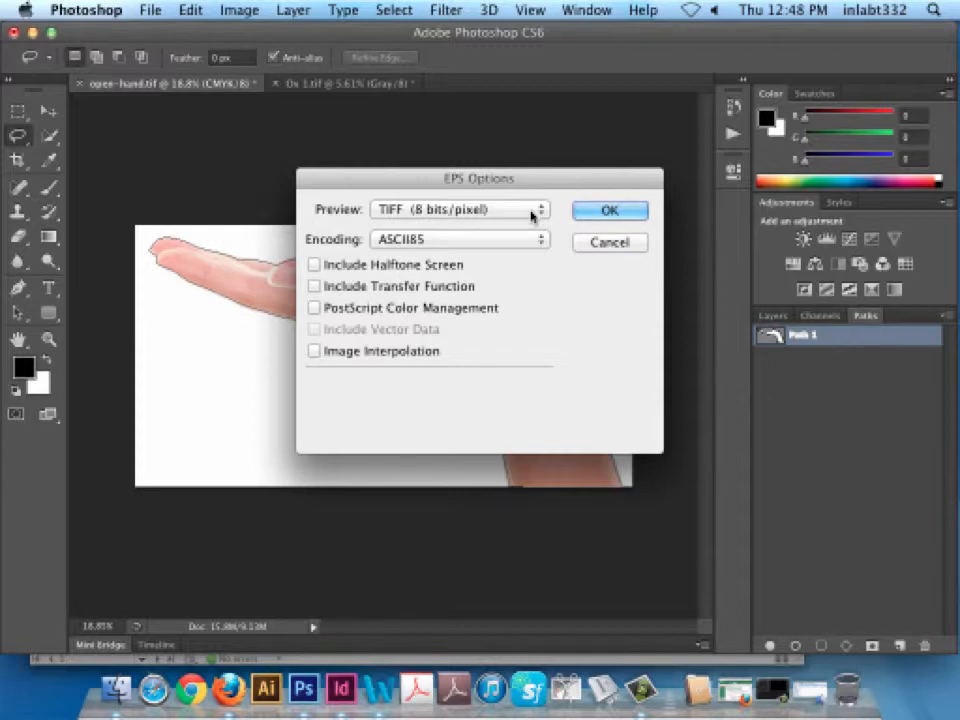
left_click(510, 212)
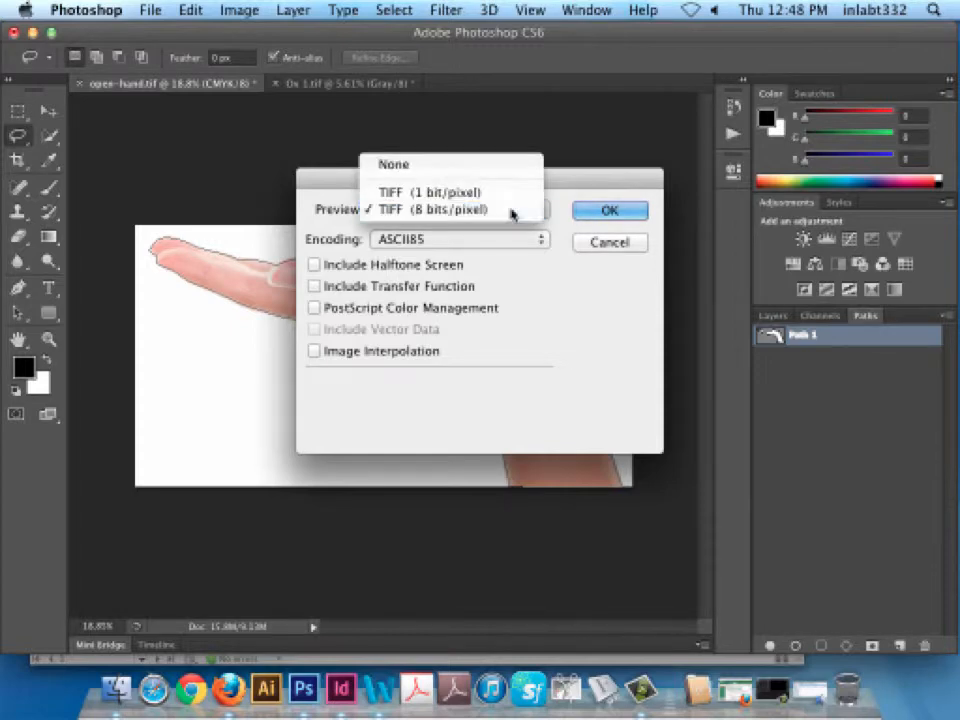
left_click(514, 212)
left_click(610, 211)
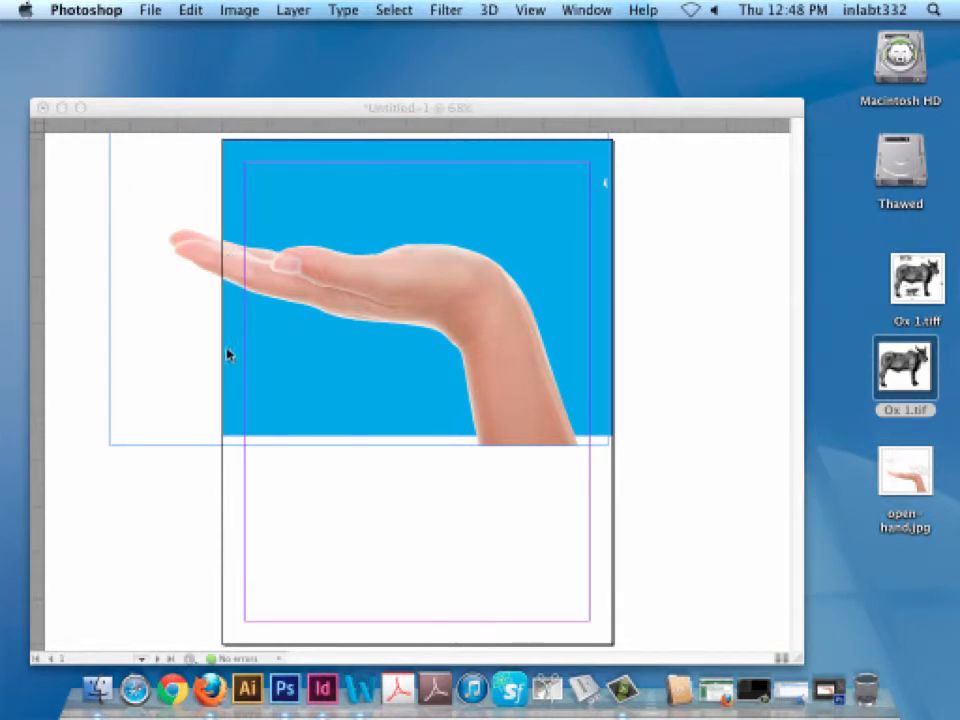
Switch to the InDesign document and move the placed TIFF hand partly past the page's right edge.
left_click(297, 100)
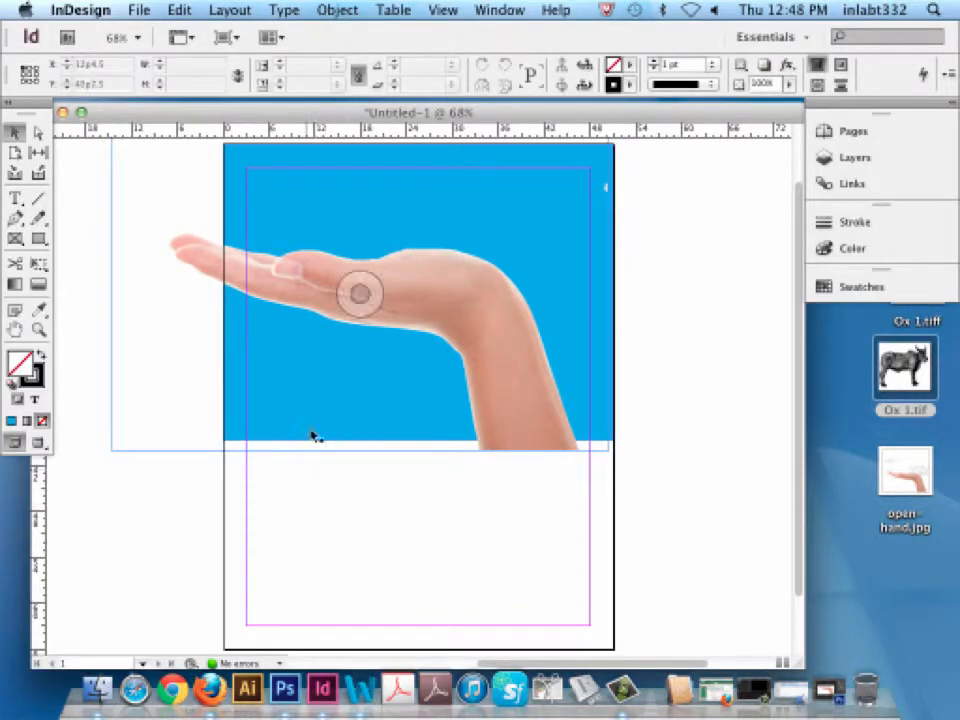
left_click(435, 341)
left_click_drag(435, 341, 649, 363)
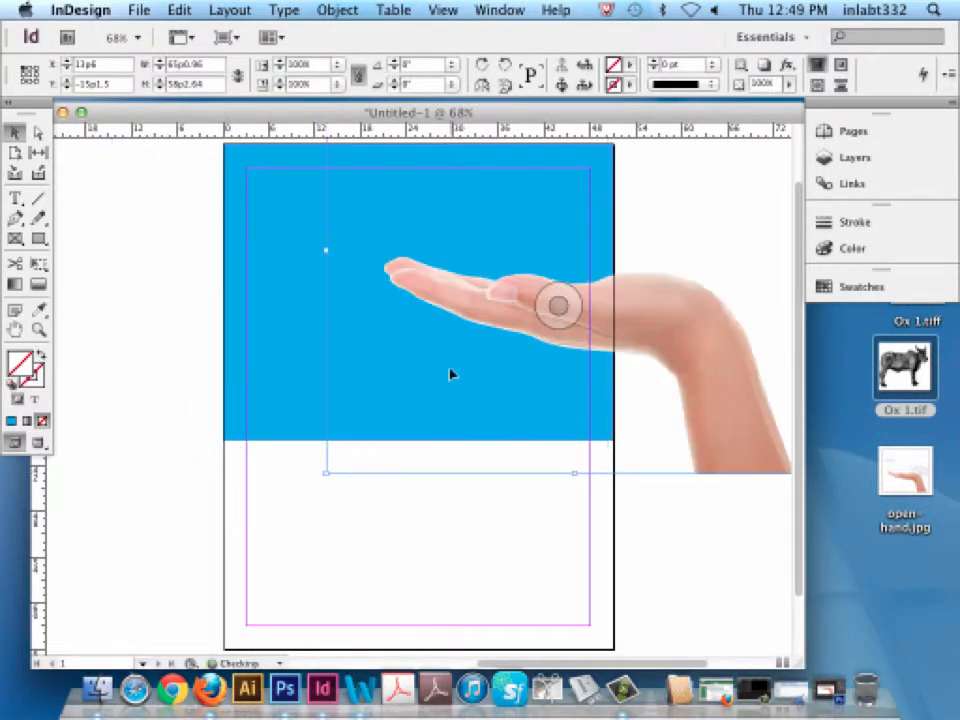
Extend the blue rectangle down to the page's bottom margin and shift the TIFF hand farther right, leaving nothing selected.
left_click(290, 418)
left_click_drag(419, 441, 424, 627)
left_click_drag(699, 330, 772, 343)
left_click(112, 345)
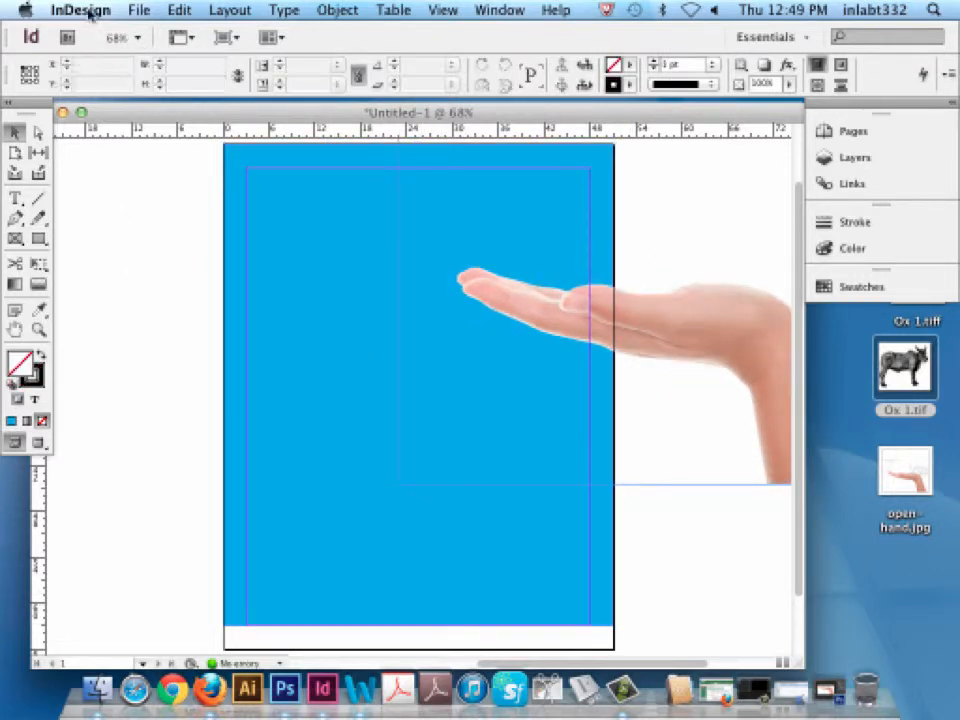
left_click(137, 10)
left_click(133, 266)
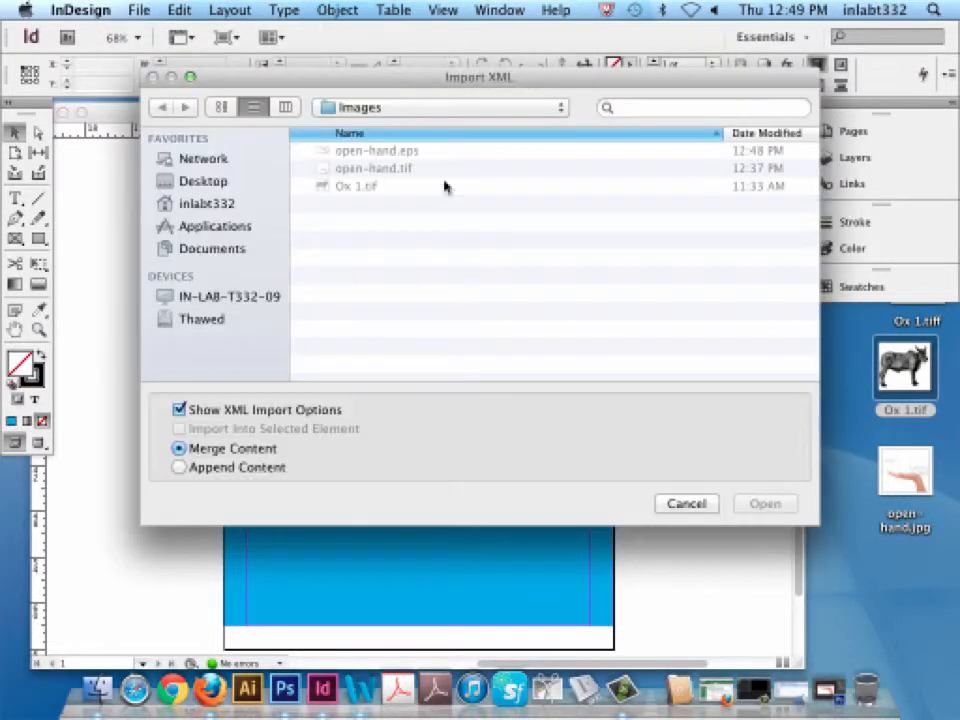
left_click(686, 503)
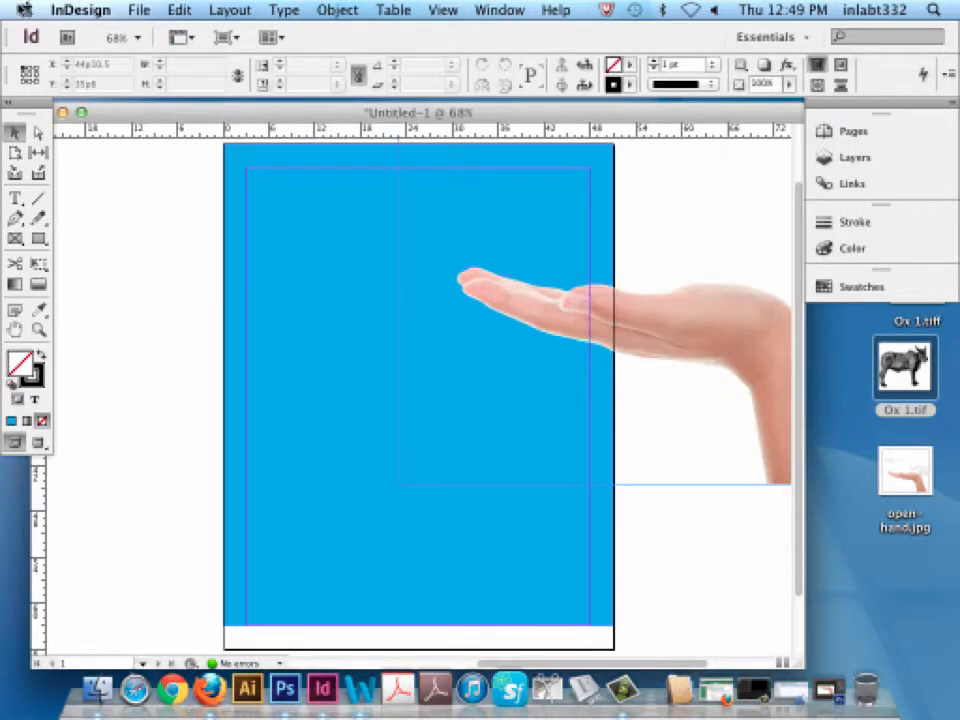
Place open-hand.eps from the Images folder at full size, with its upper-left corner on the pasteboard left of the page.
left_click(139, 10)
left_click(188, 251)
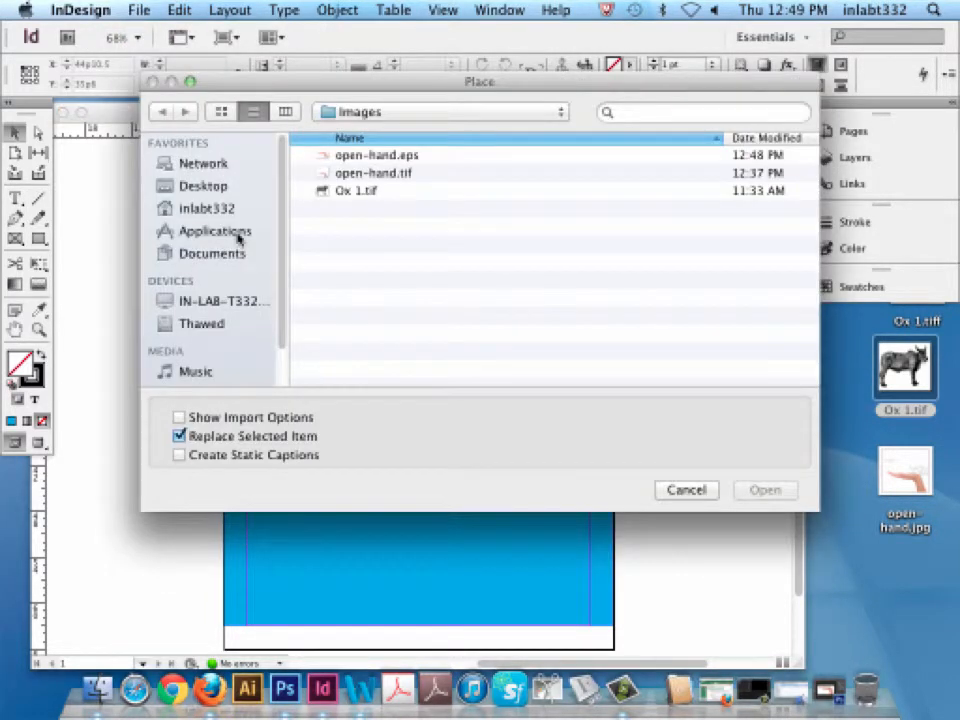
left_click(372, 157)
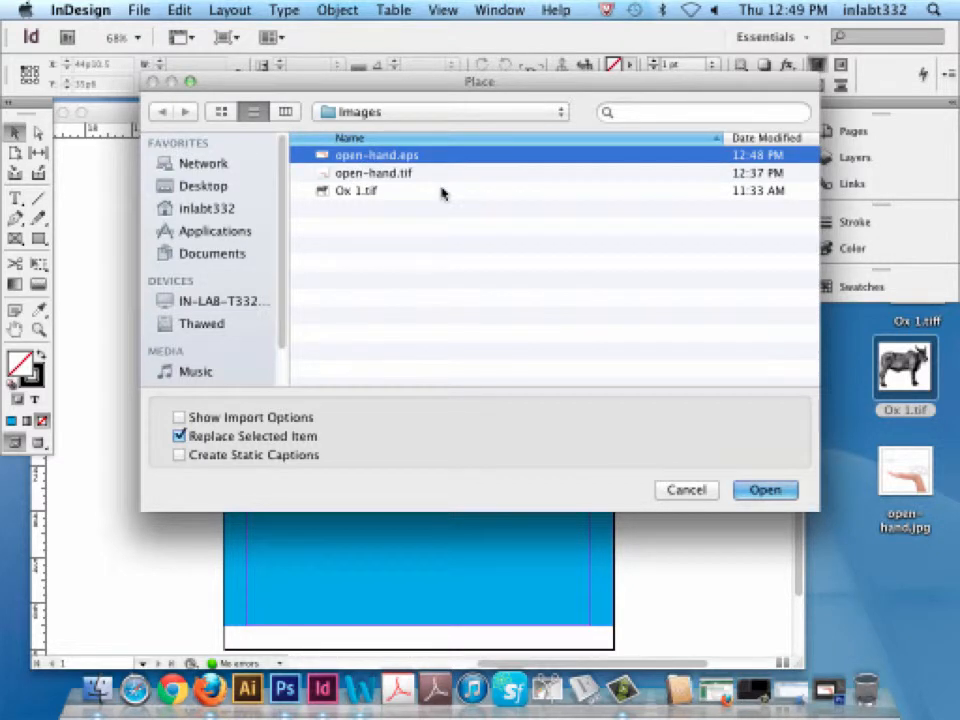
left_click(766, 489)
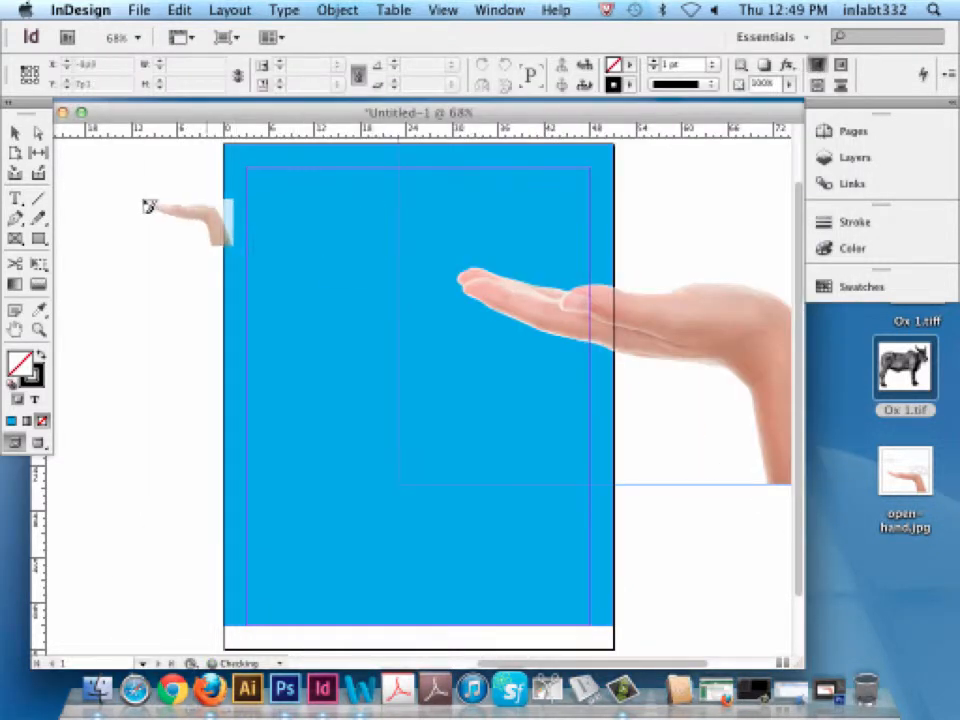
left_click(149, 207)
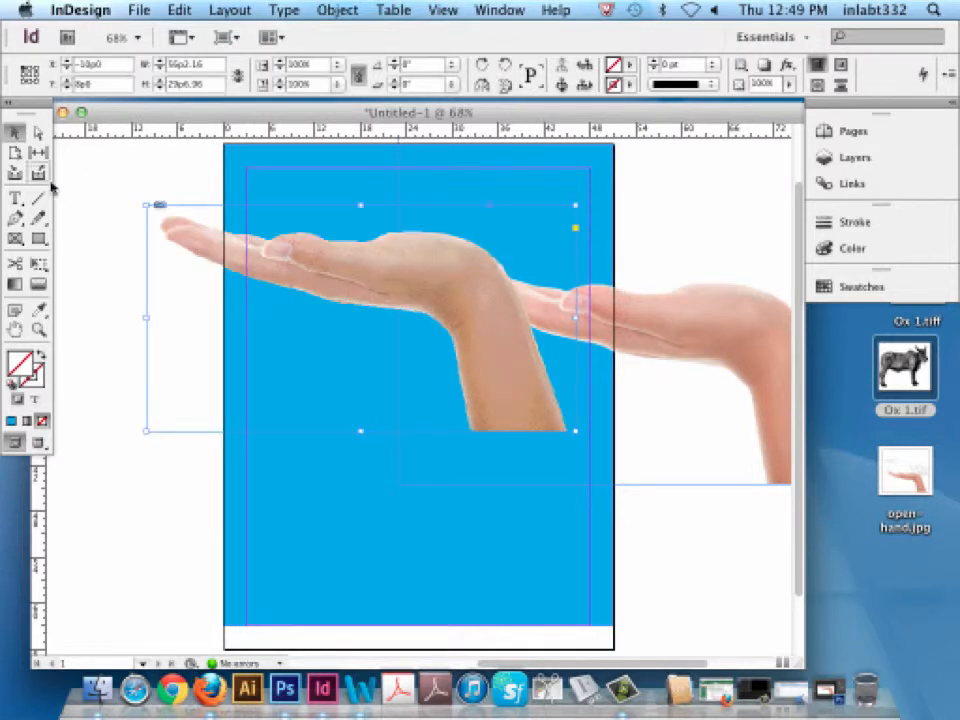
Move the EPS hand onto the blue rectangle near the page's left edge and magnify its upper outline to inspect the clipping.
left_click_drag(336, 279, 390, 377)
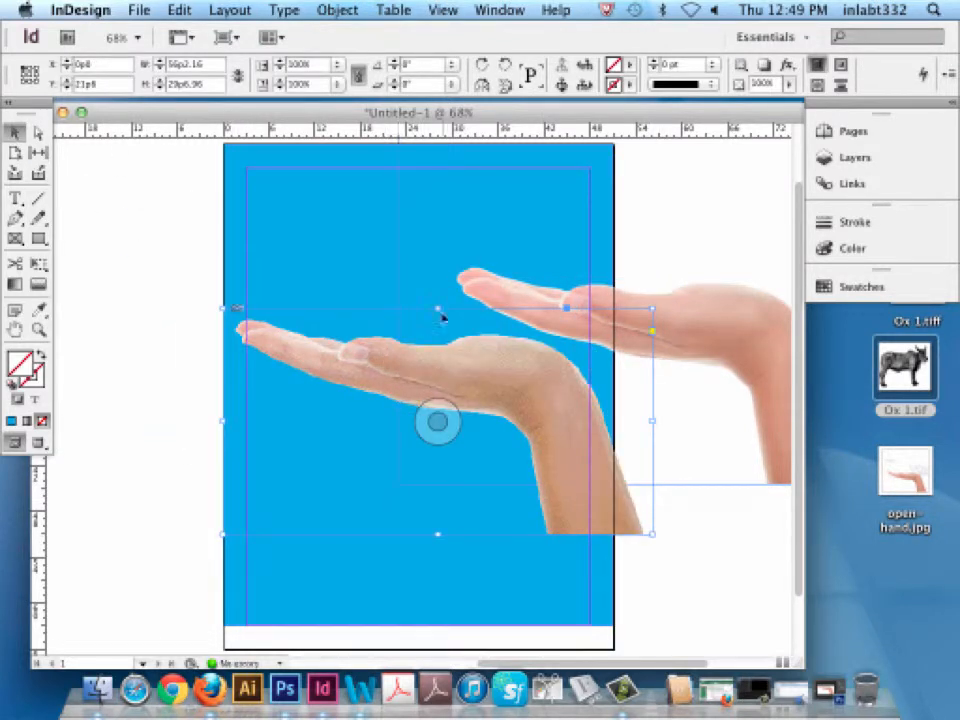
left_click(38, 329)
left_click_drag(340, 321, 576, 423)
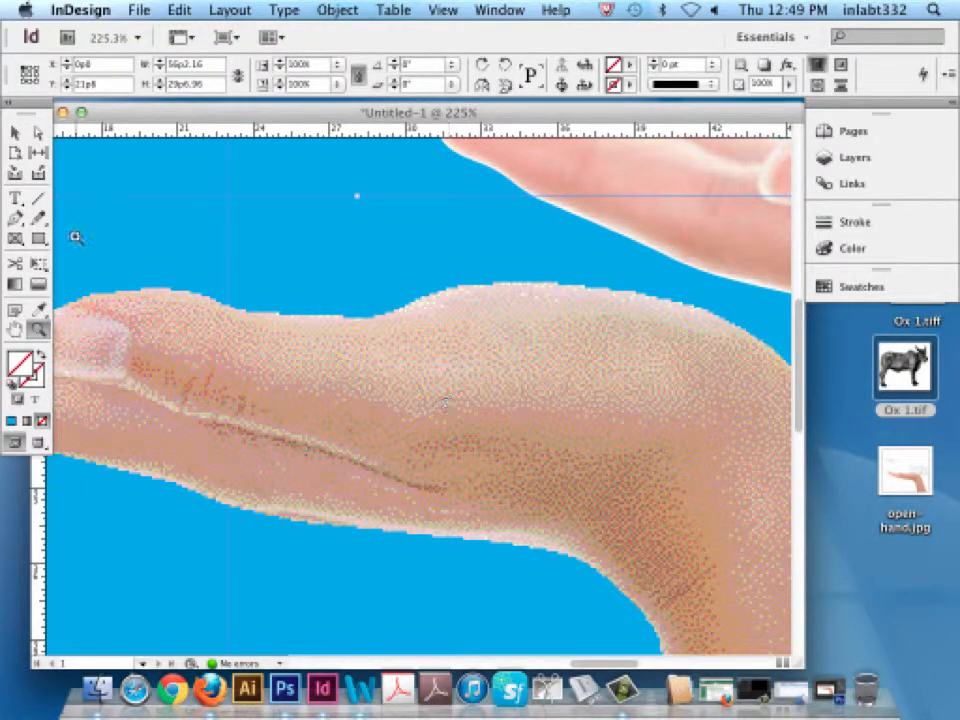
Set the display performance of the placed EPS hand to High Quality Display.
left_click(15, 131)
left_click(418, 425)
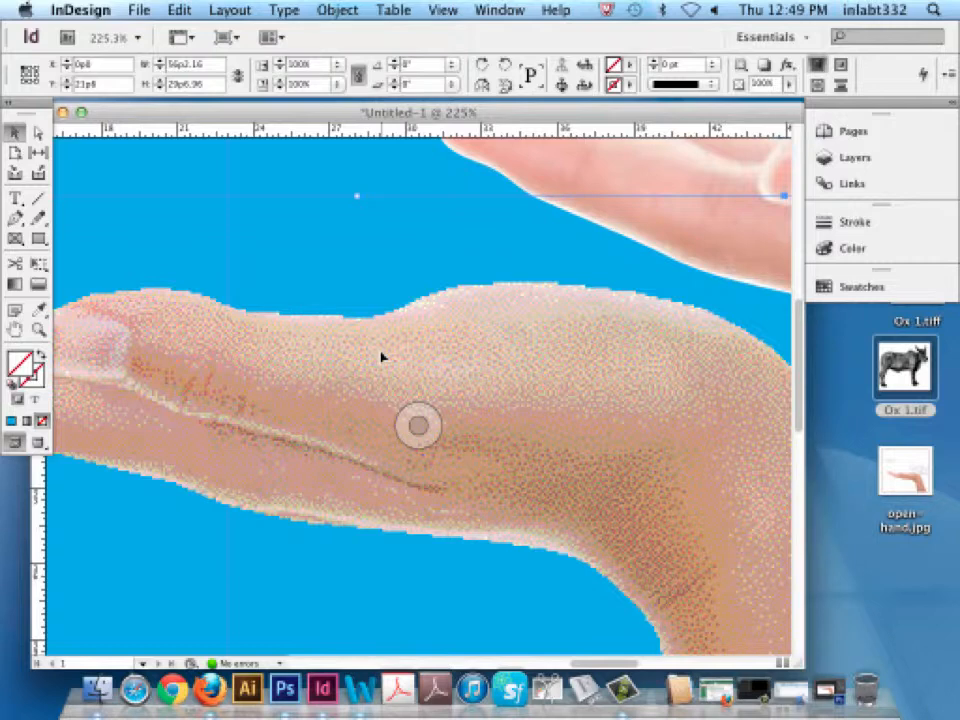
right_click(486, 341)
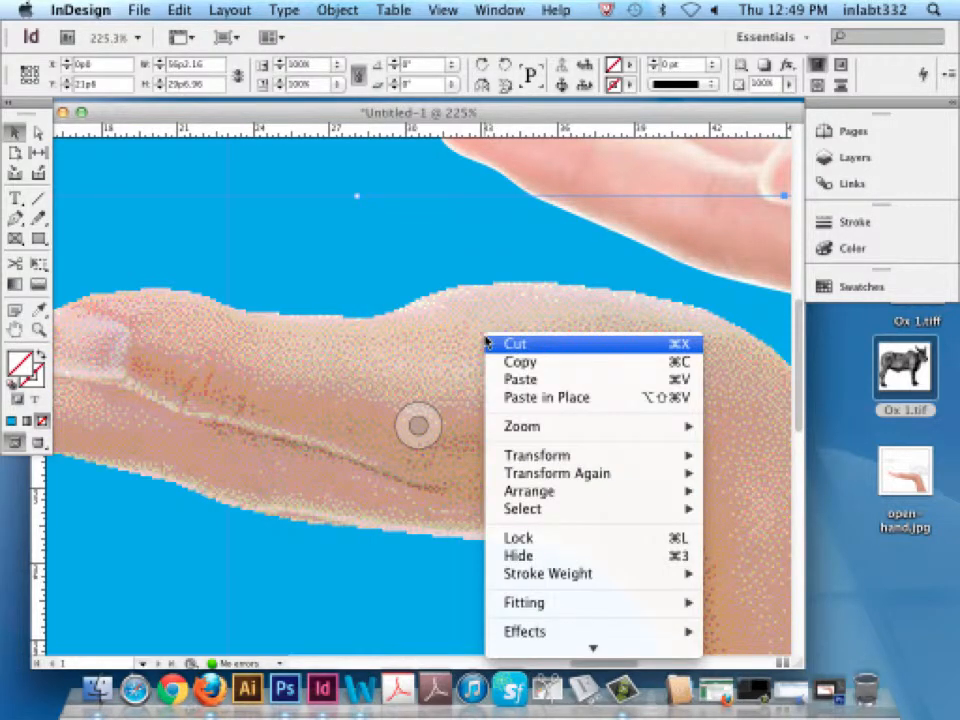
mouse_move(555, 717)
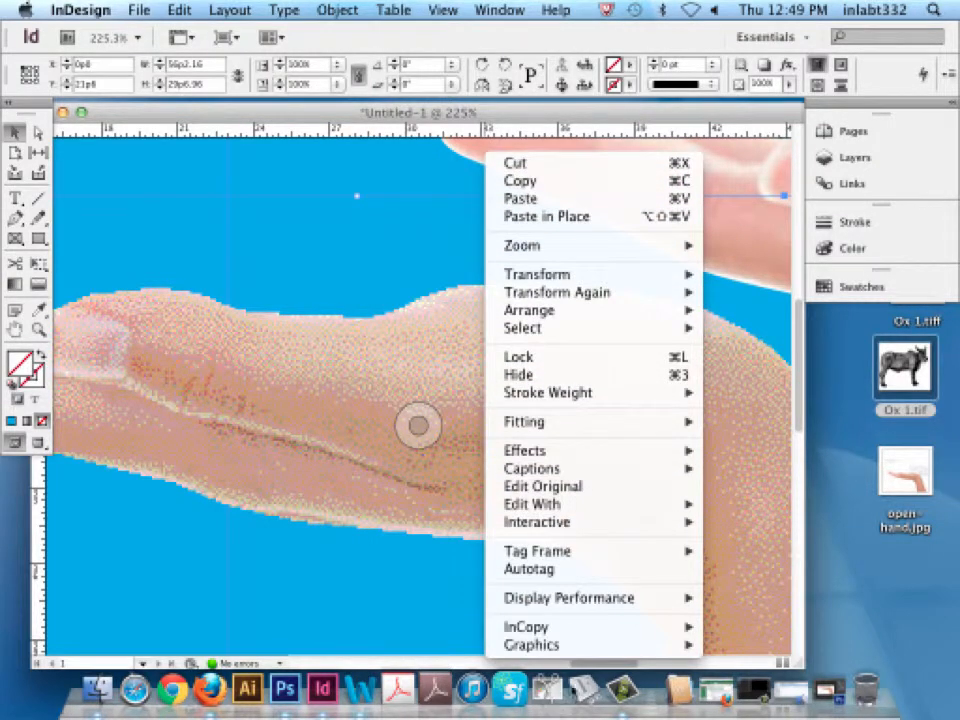
mouse_move(591, 607)
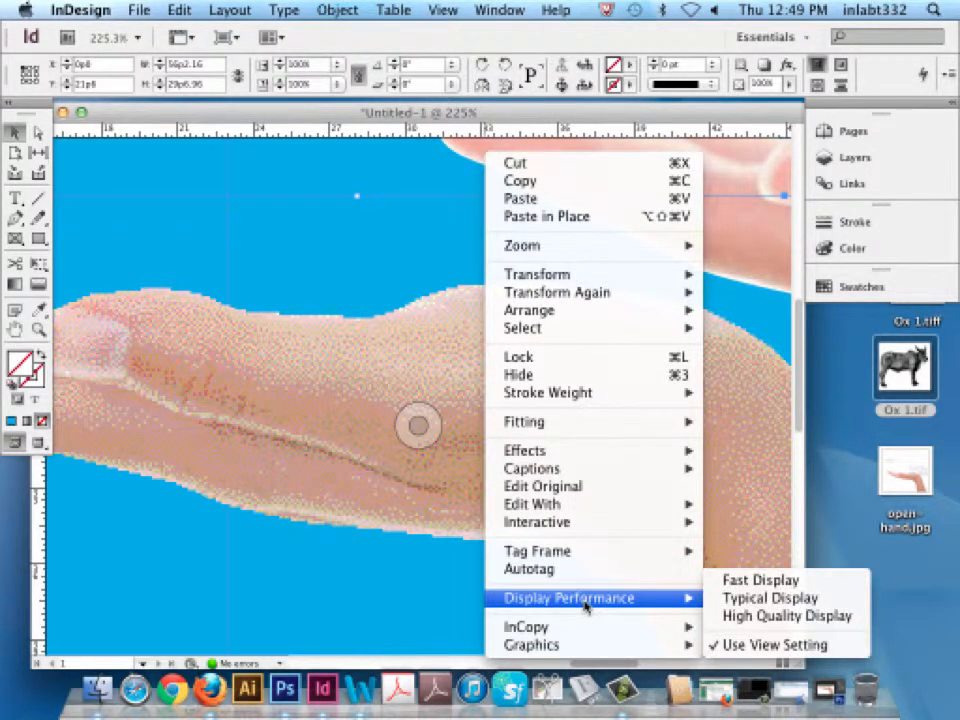
left_click(787, 616)
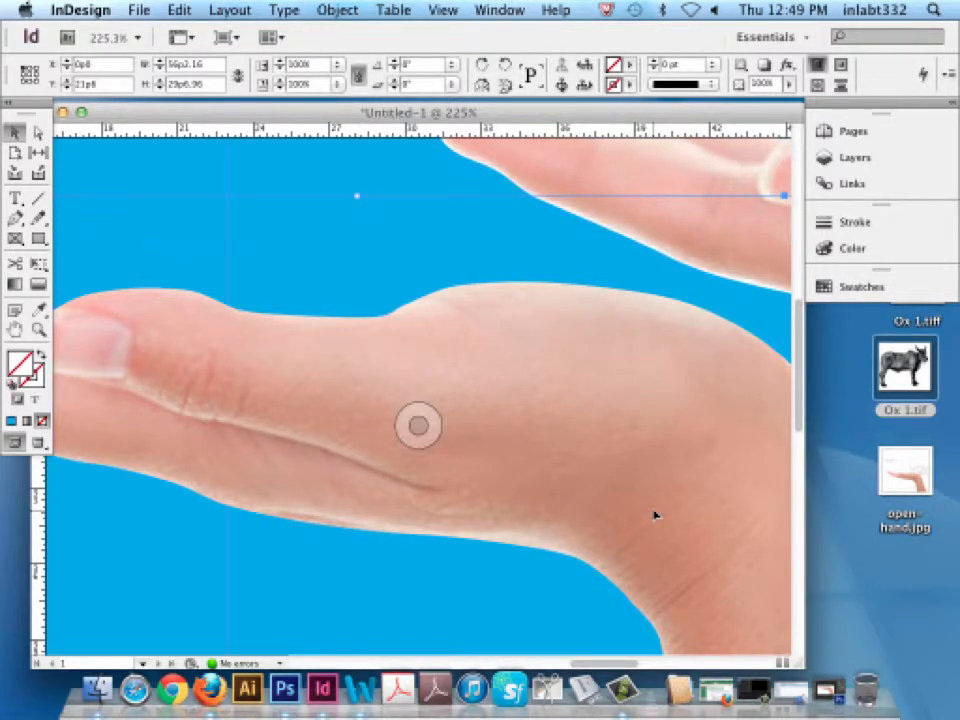
Move the TIFF hand directly below the EPS hand on the blue rectangle and magnify the fingers of both to compare their outlines.
key("super+minus")
key("super+minus")
key("super+minus")
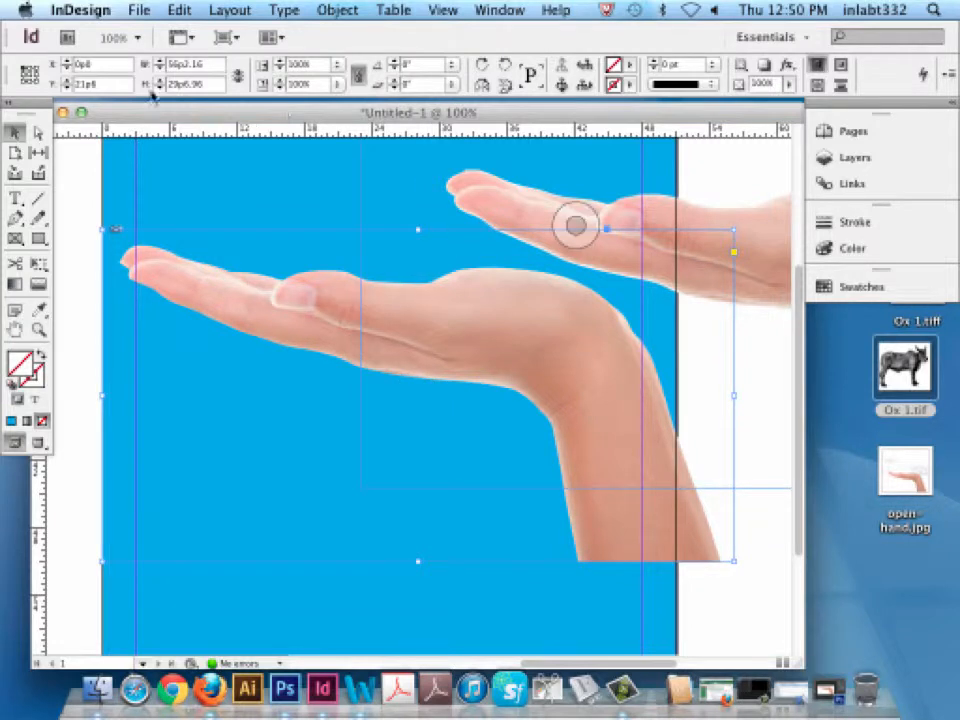
left_click(769, 226)
left_click_drag(769, 226, 510, 199)
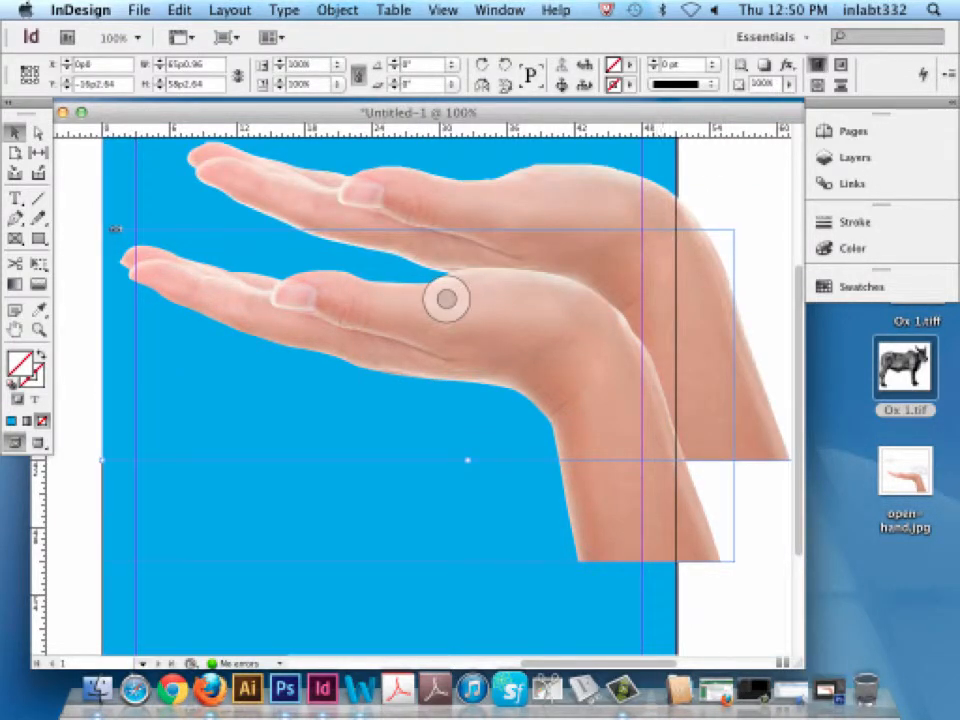
left_click_drag(624, 186, 551, 478)
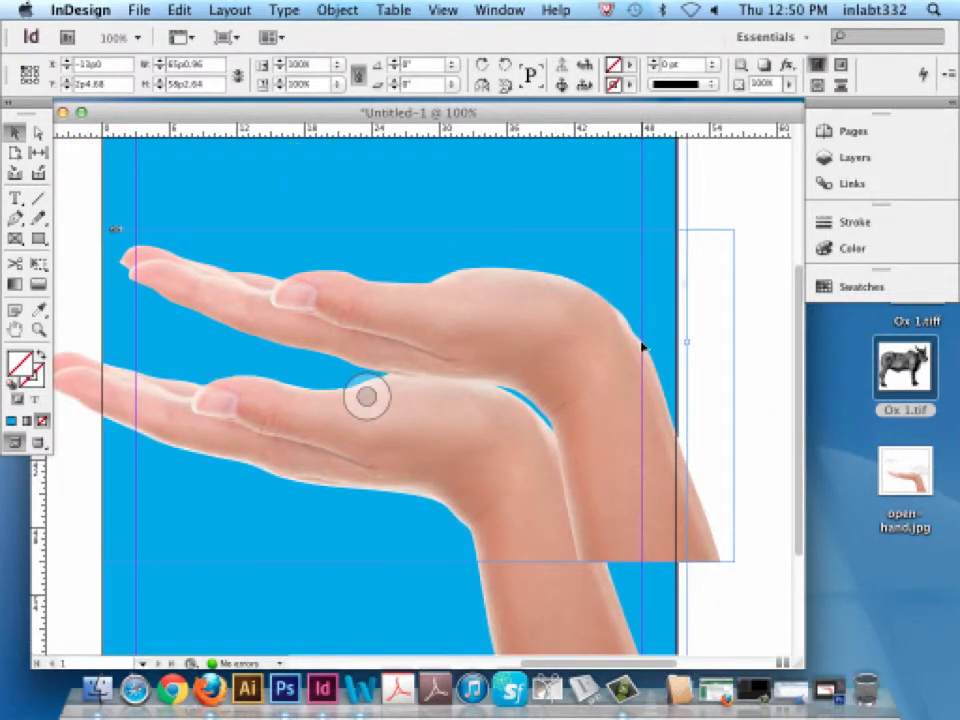
mouse_move(505, 445)
left_mouse_down()
mouse_move(476, 480)
mouse_move(491, 459)
left_mouse_up()
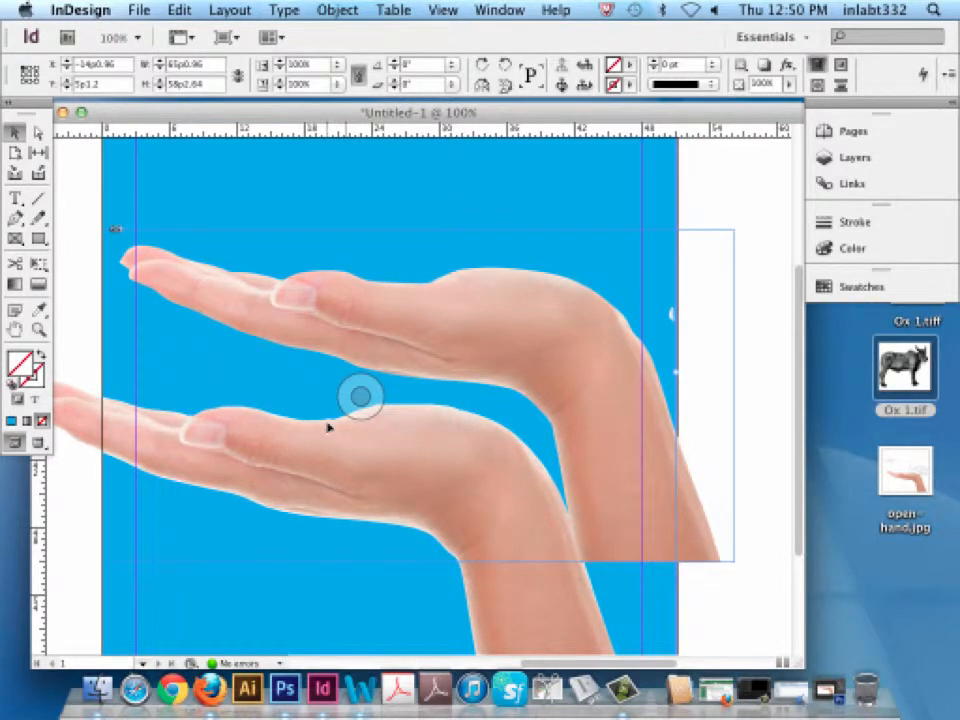
left_click_drag(411, 435, 497, 432)
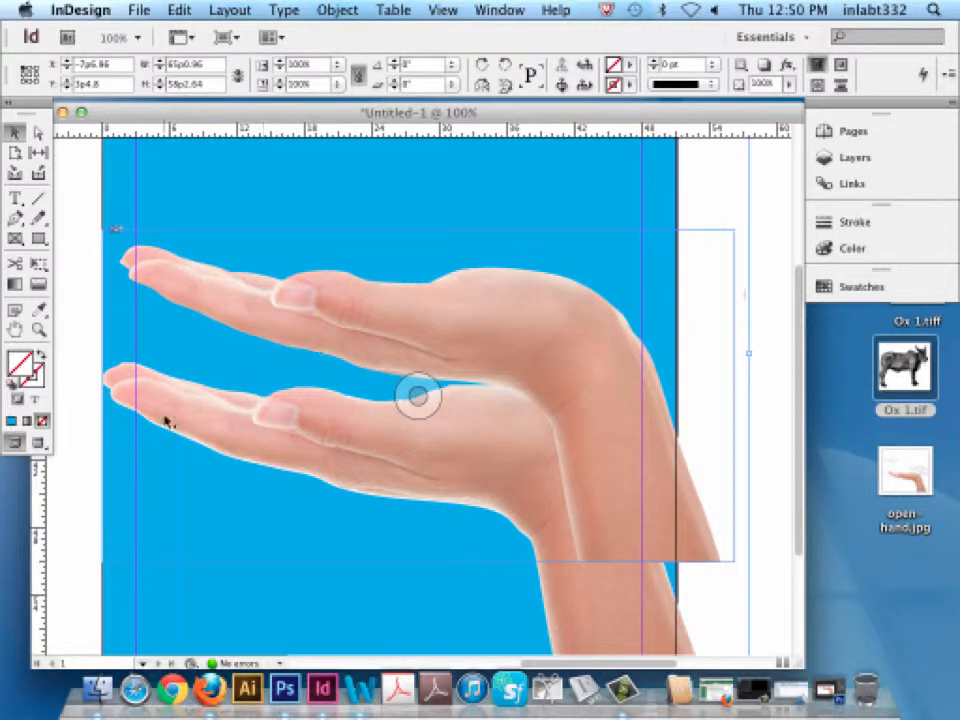
left_click(38, 330)
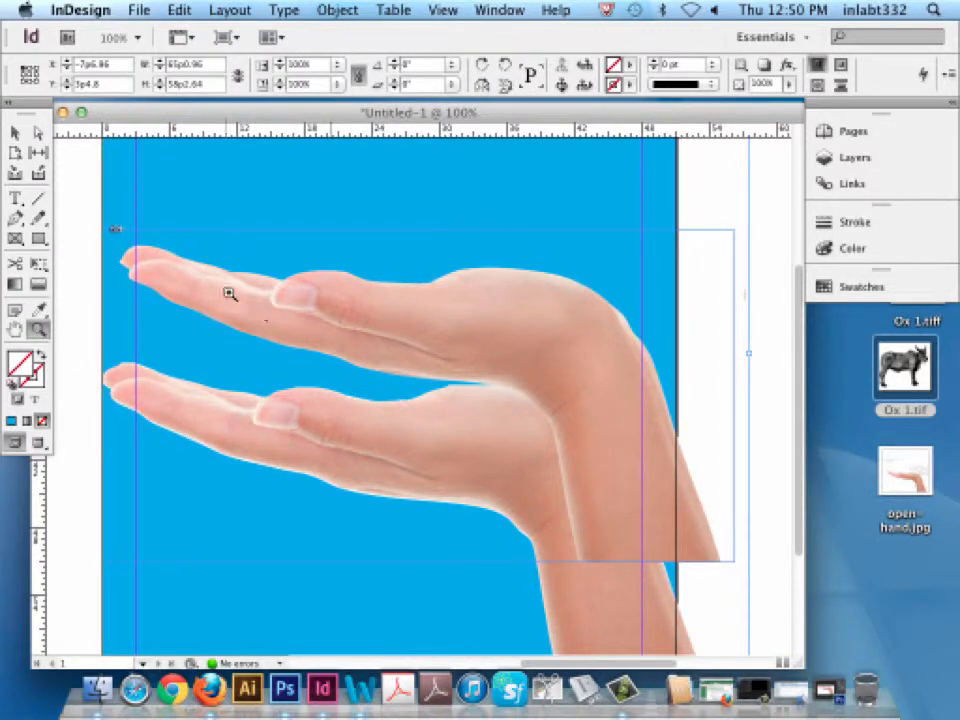
left_click_drag(222, 292, 460, 530)
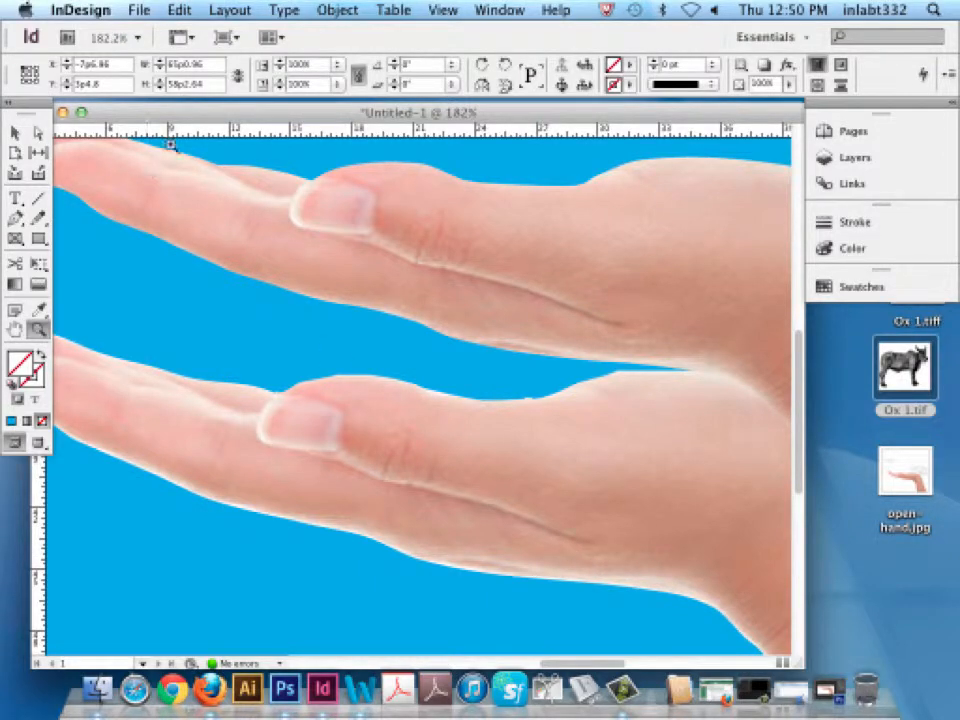
Put the InDesign document aside, switch to open-hand.eps in Photoshop, and check the image's colour mode.
left_click(62, 112)
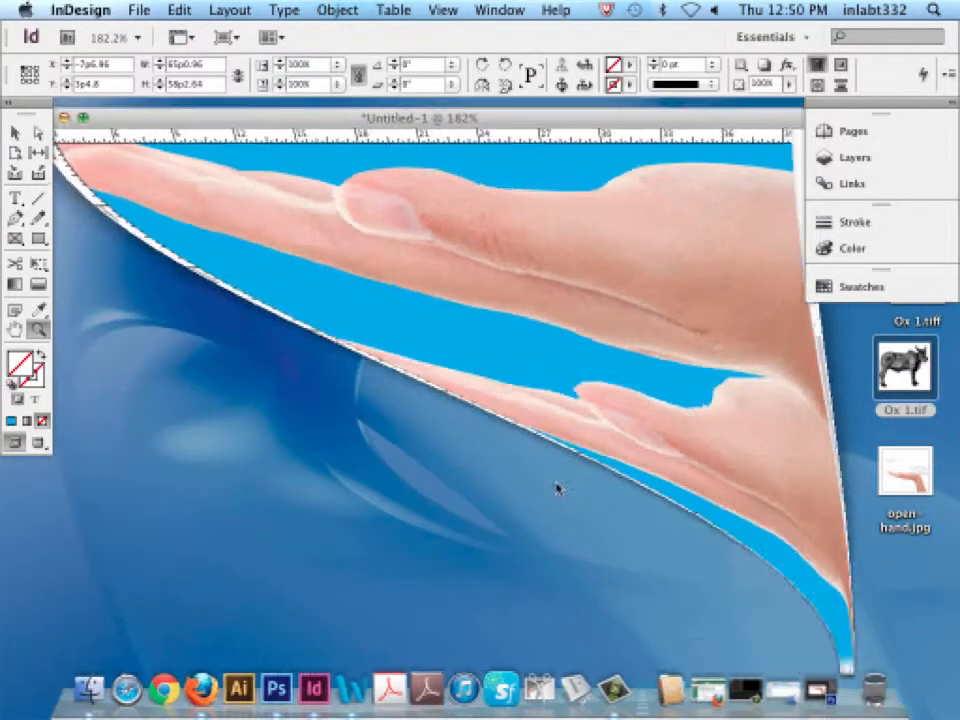
left_click(795, 684)
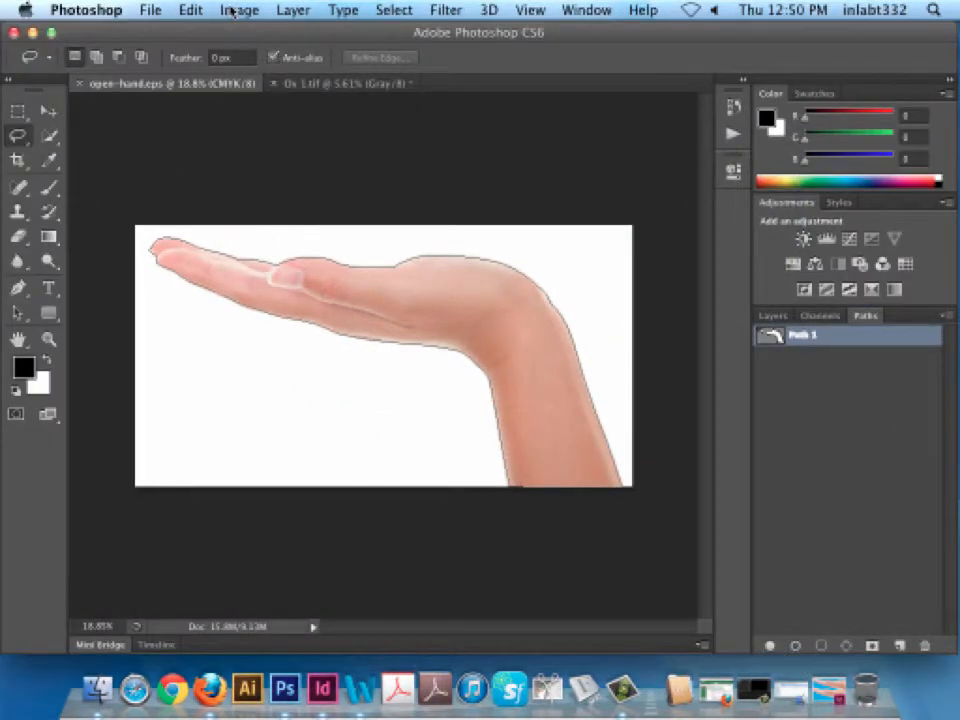
left_click(148, 10)
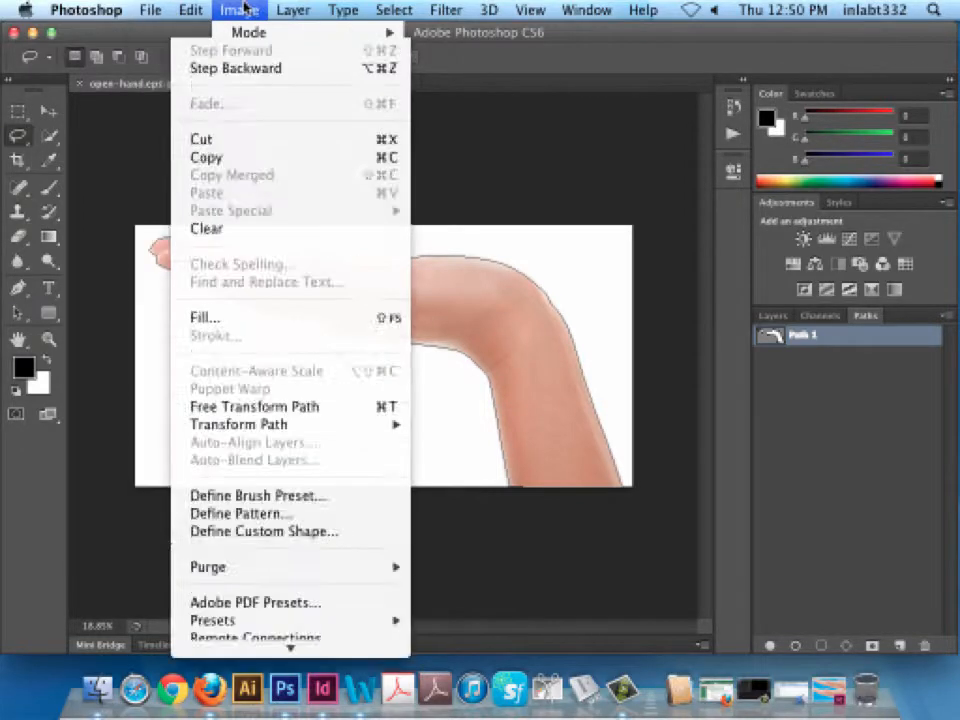
mouse_move(250, 32)
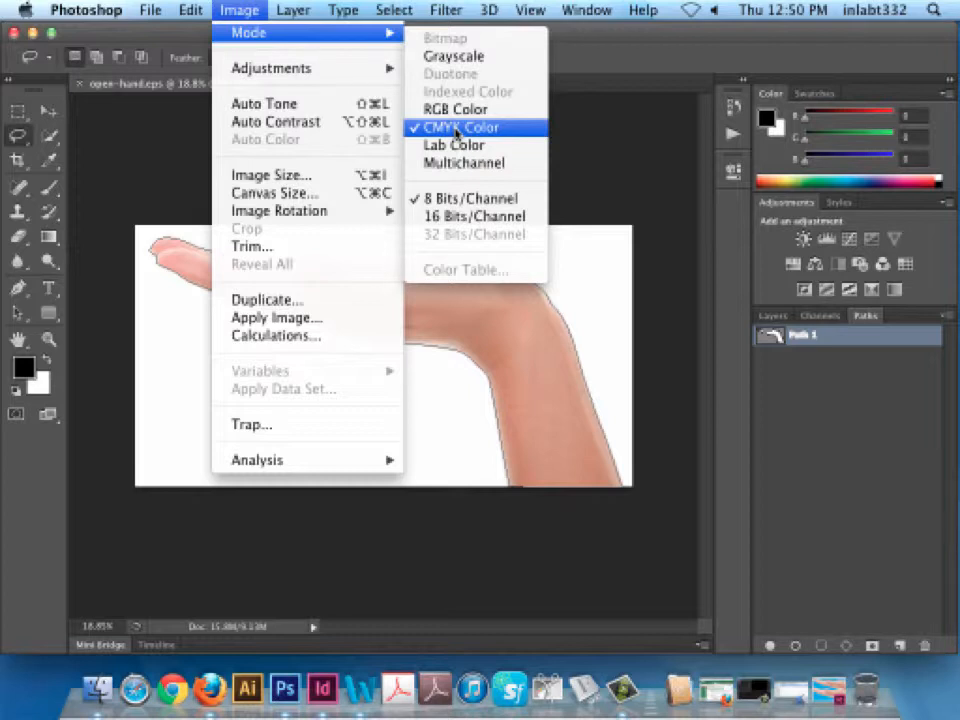
left_click(236, 9)
Examine the file formats available for saving a new version of open-hand.eps, leaving without saving.
left_click(148, 9)
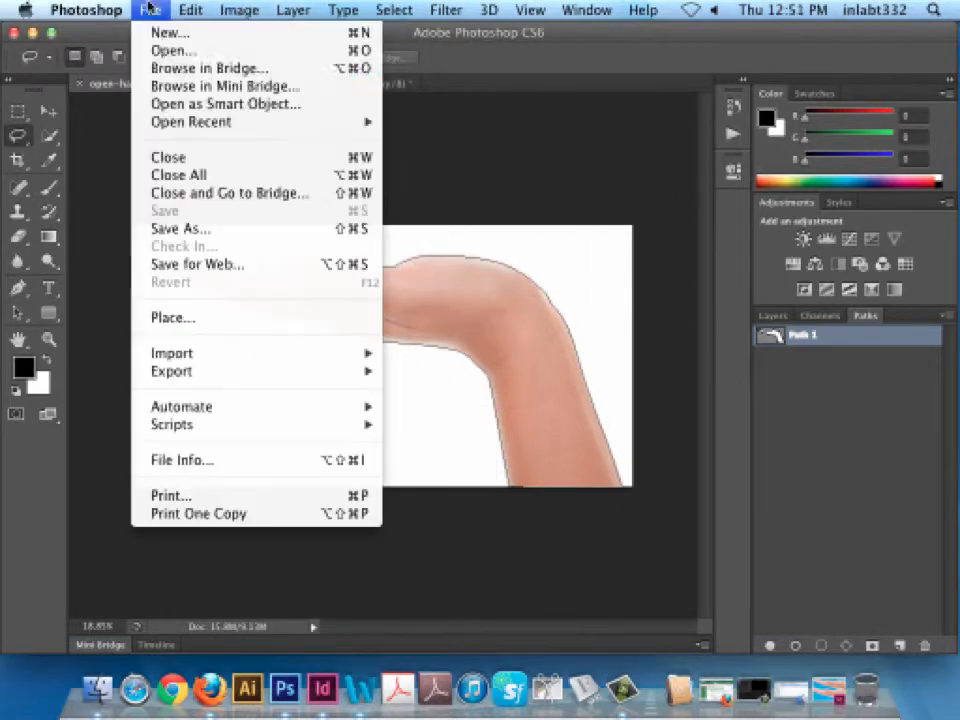
left_click(197, 229)
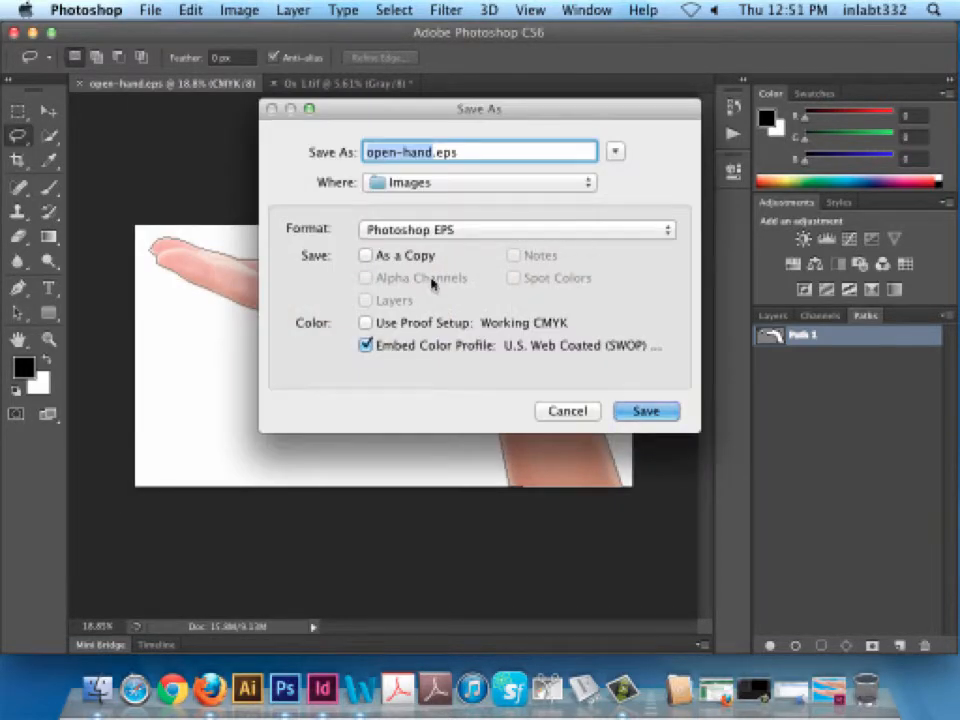
left_click(430, 229)
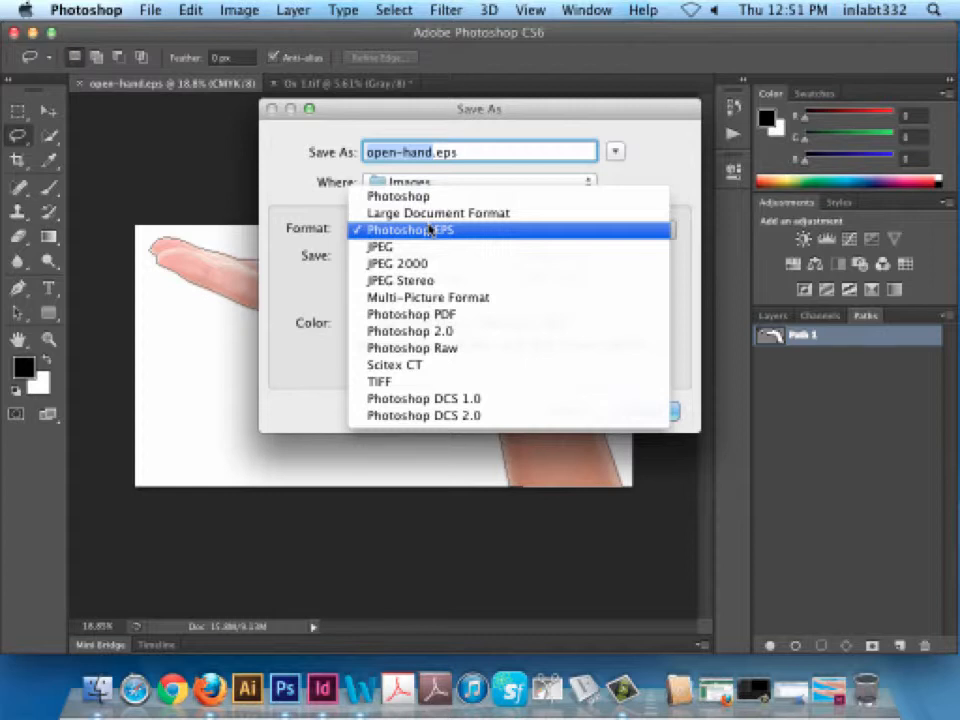
left_click(691, 325)
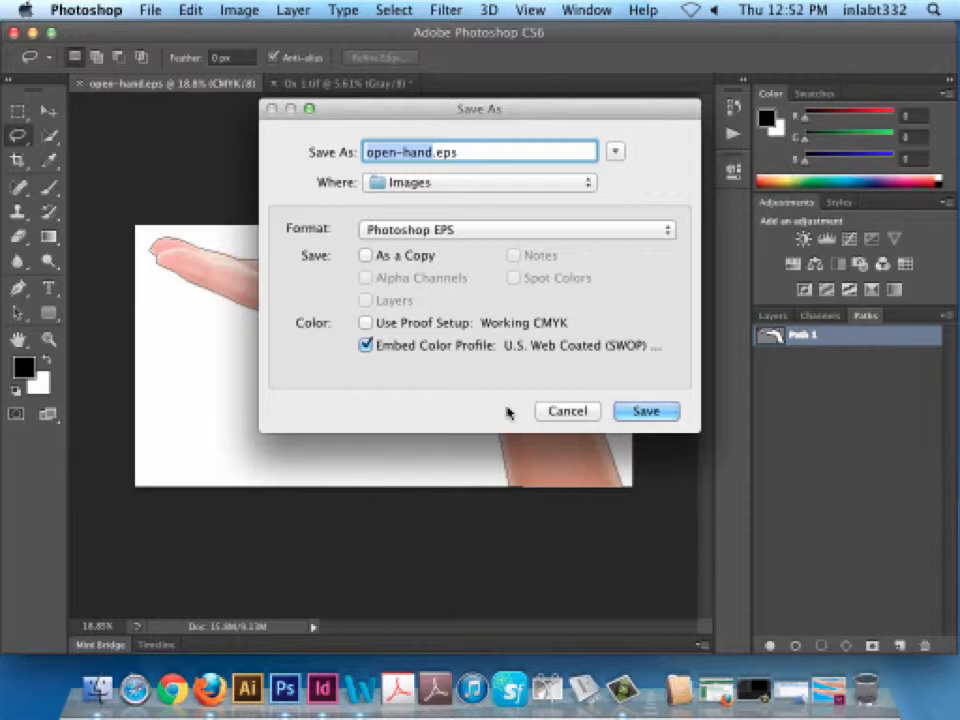
left_click(550, 411)
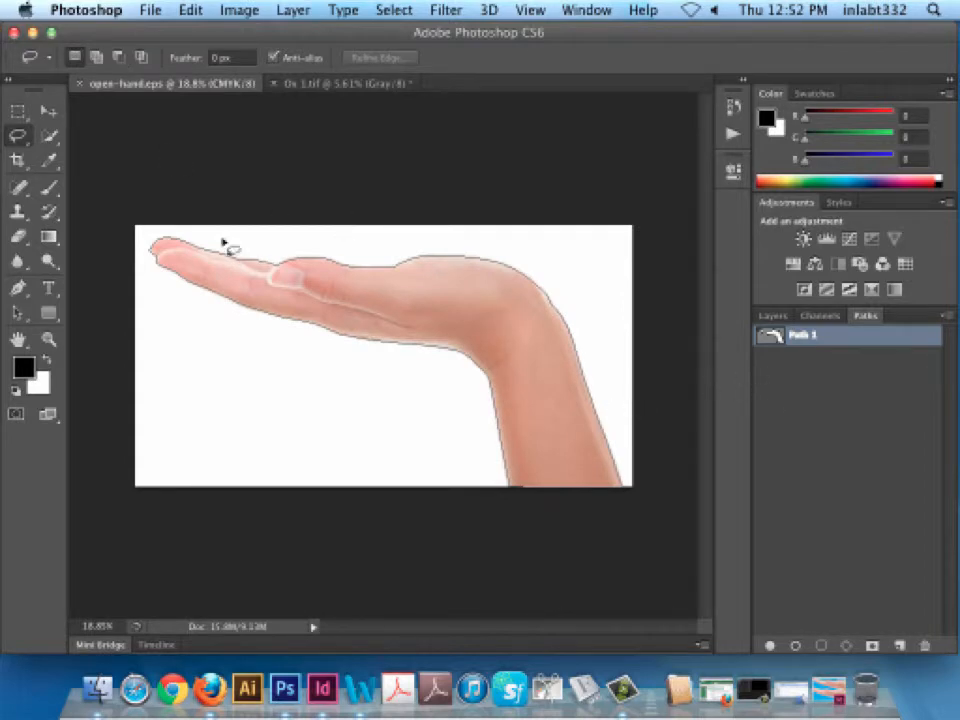
Return to the InDesign document, show the whole page, and move the EPS hand up to the top margin above the TIFF hand.
left_click(322, 688)
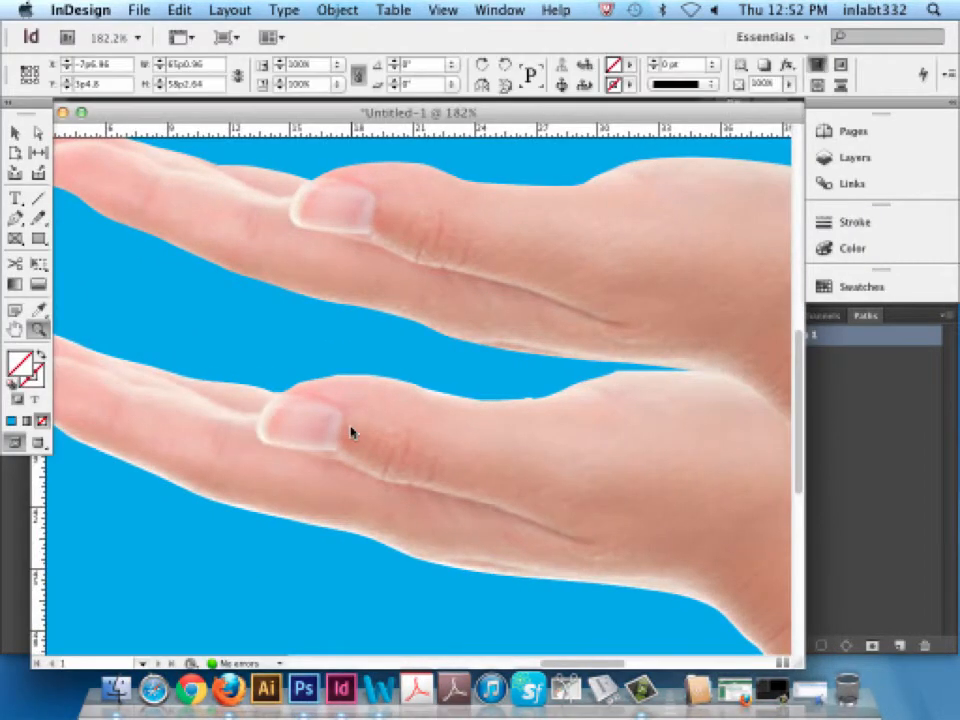
key("super+0")
key("v")
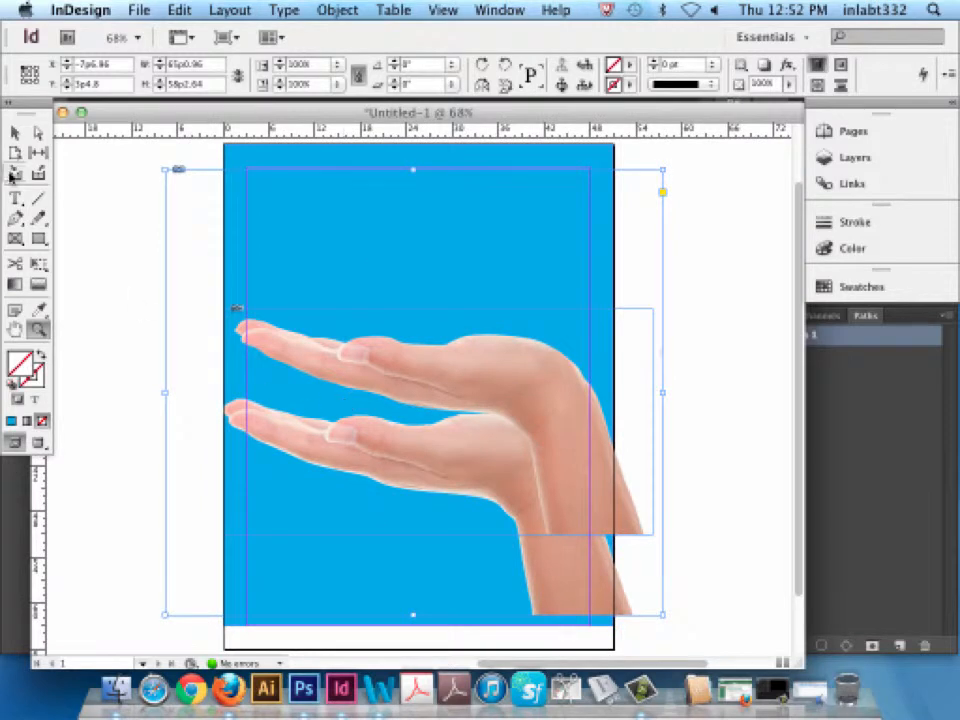
left_click_drag(405, 470, 437, 279)
left_click_drag(417, 180, 401, 252)
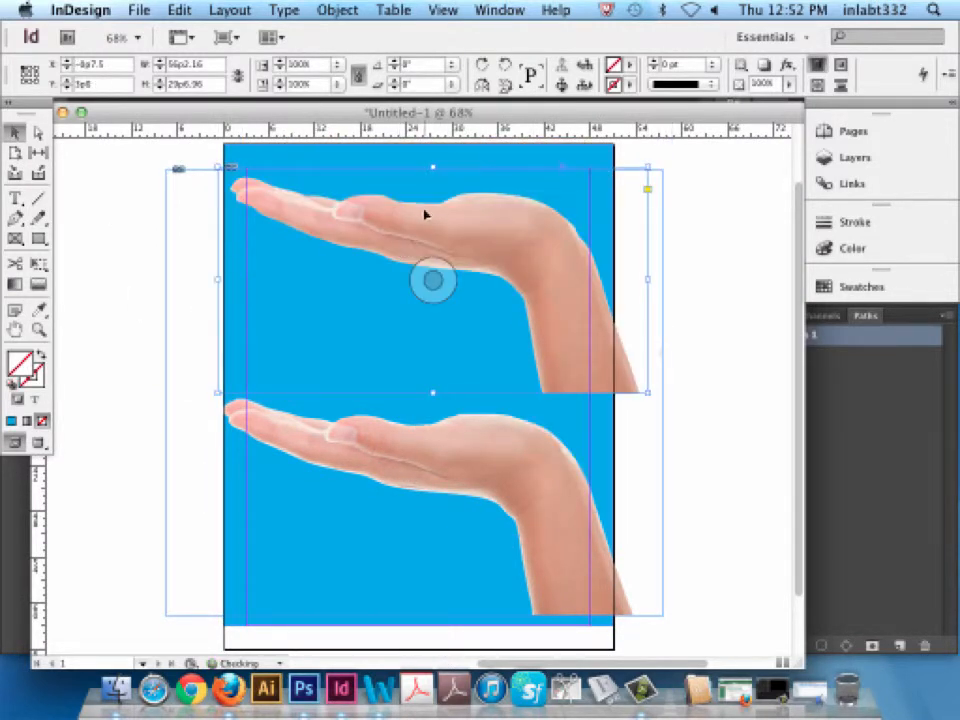
Set the display performance of the upper EPS hand to Fast Display.
right_click(476, 221)
mouse_move(603, 599)
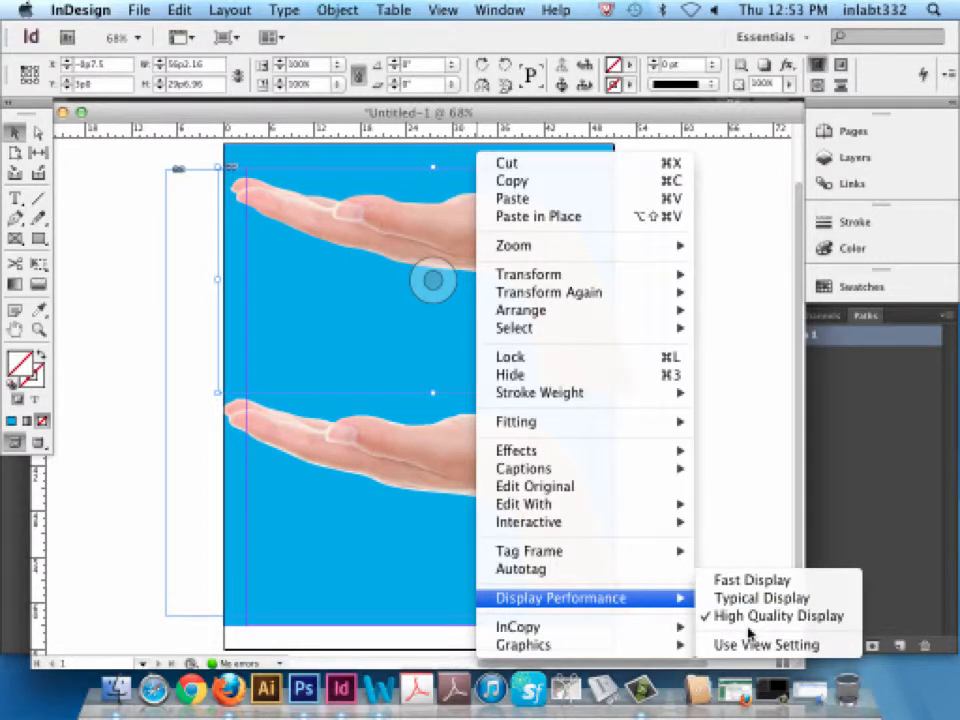
left_click(771, 580)
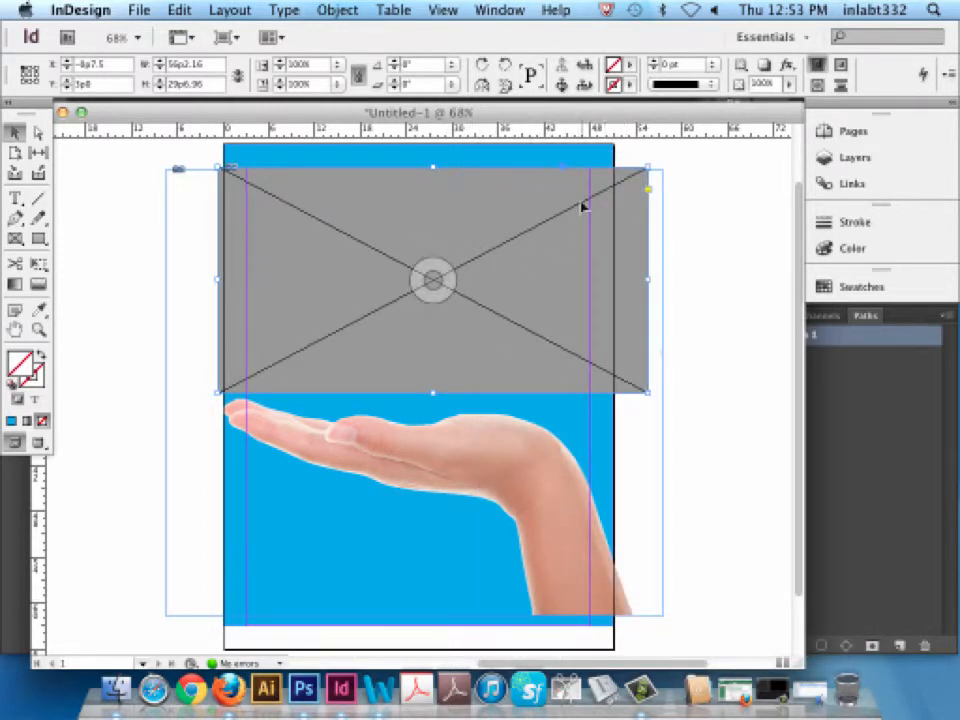
Set the upper EPS hand back to Typical Display and leave nothing selected.
right_click(612, 216)
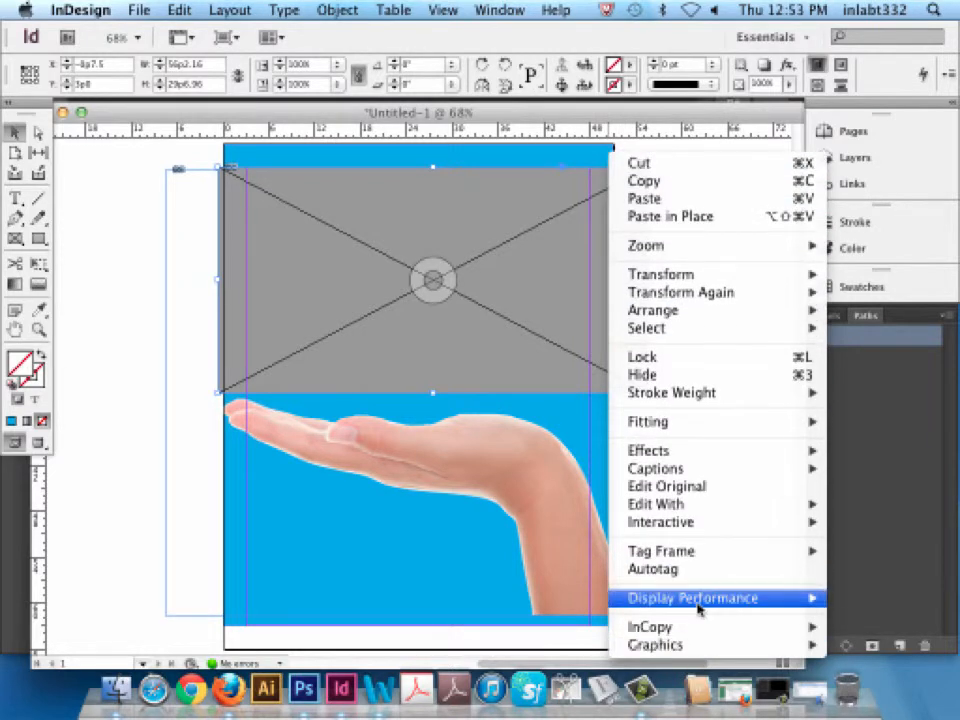
mouse_move(697, 600)
left_click(557, 603)
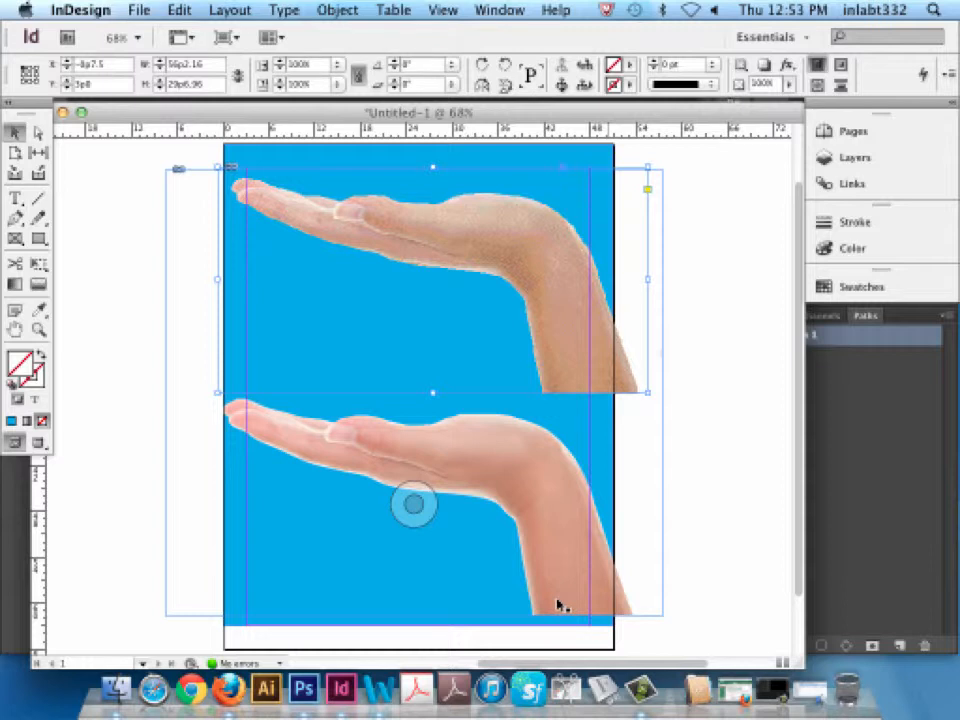
left_click(88, 331)
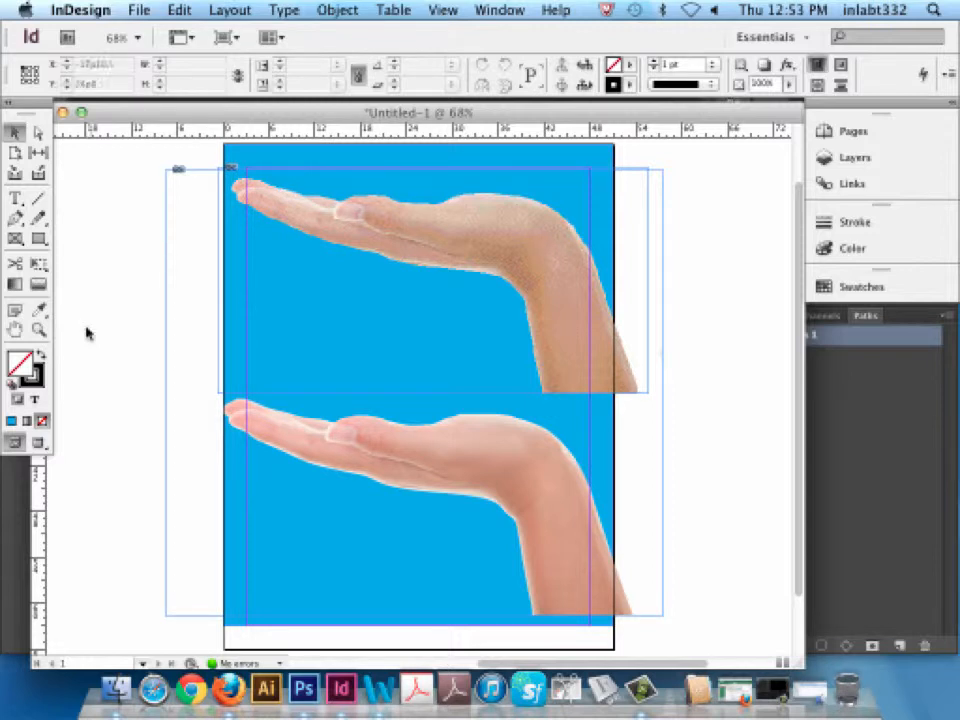
In the Display Performance preferences, set the Typical view's raster images and vector graphics to High Resolution and transparency to High Quality.
left_click(75, 8)
mouse_move(136, 90)
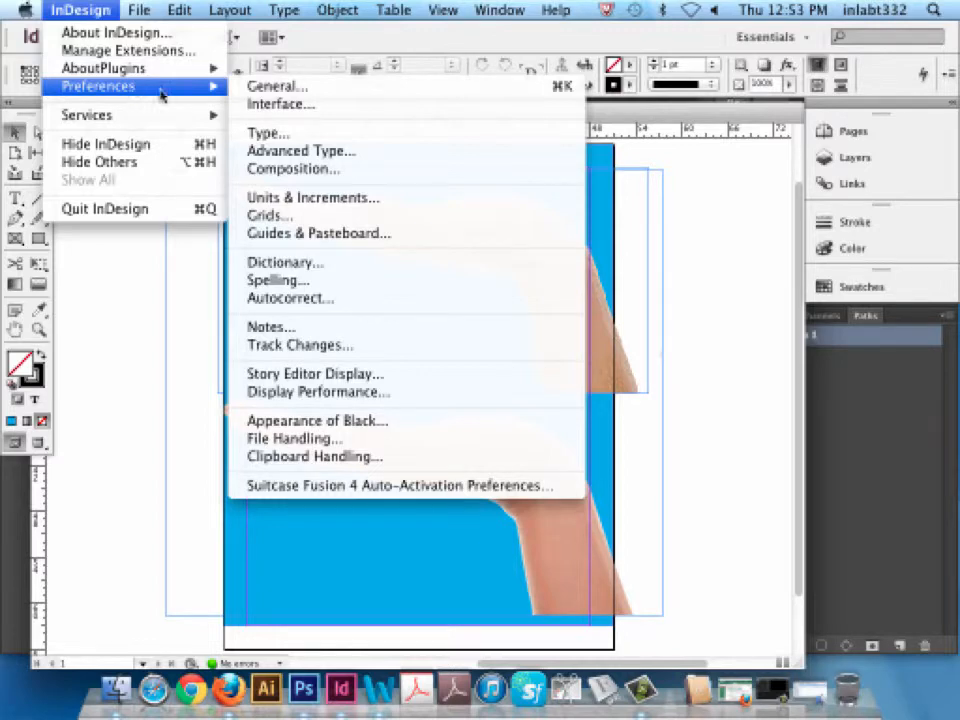
left_click(401, 392)
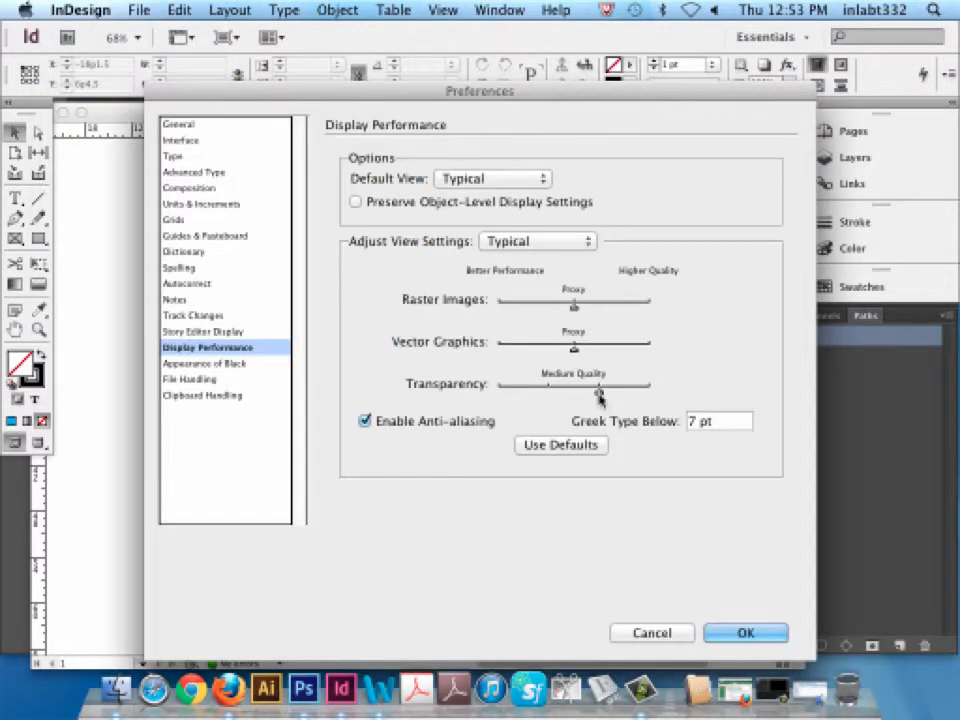
left_click_drag(574, 307, 649, 306)
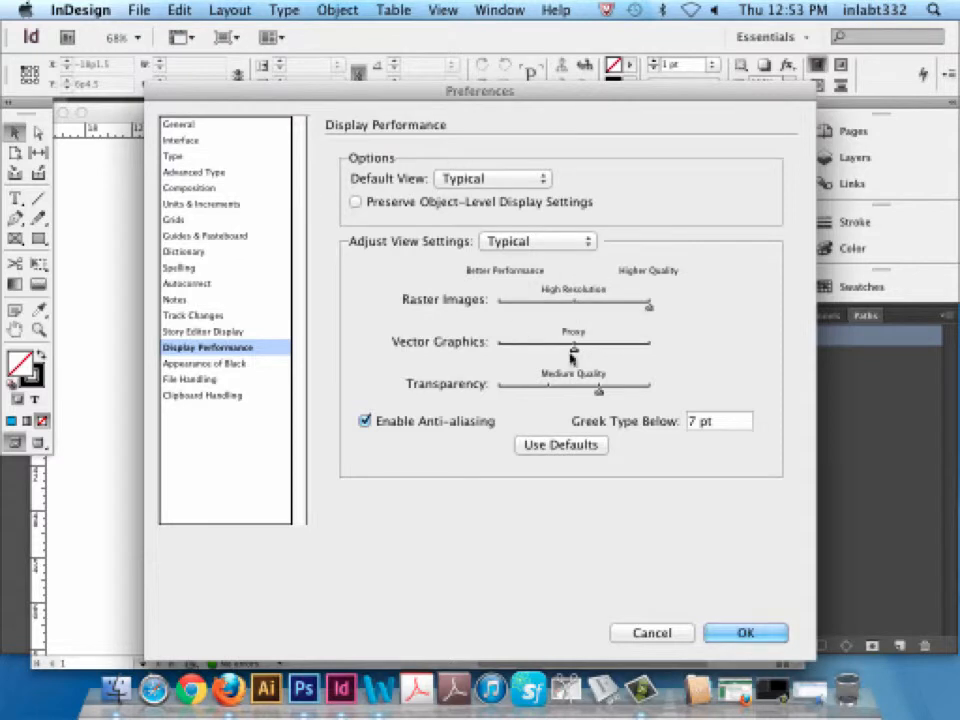
left_click_drag(572, 348, 650, 347)
left_click_drag(600, 391, 650, 390)
left_click(748, 632)
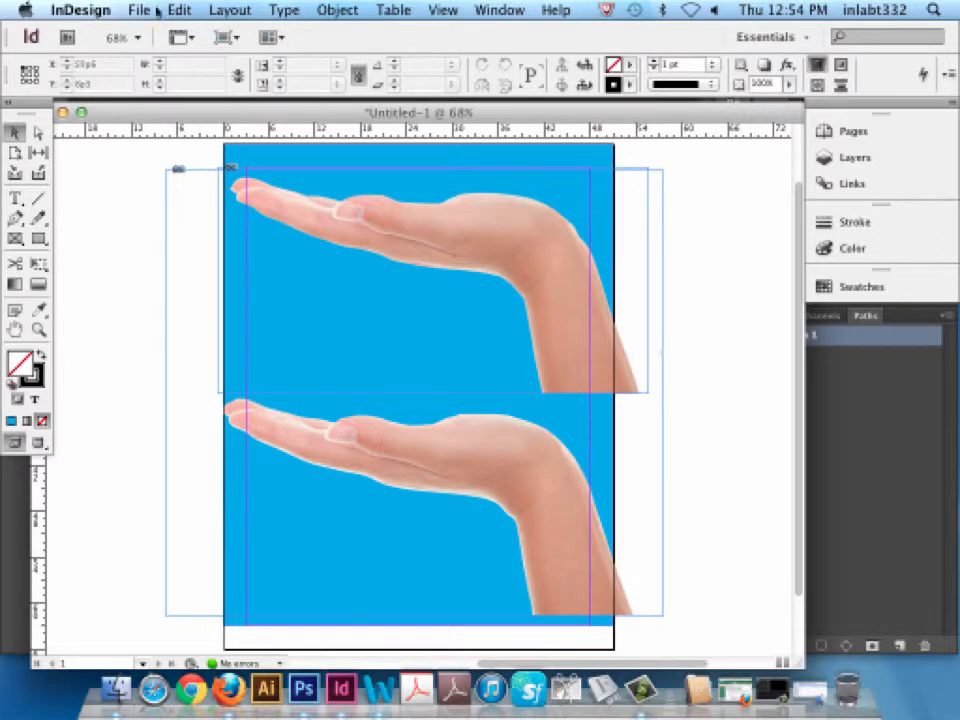
In the Display Performance preferences, set the Typical view's raster images and vector graphics to Proxy and lower the transparency quality by one level.
left_click(80, 10)
mouse_move(169, 86)
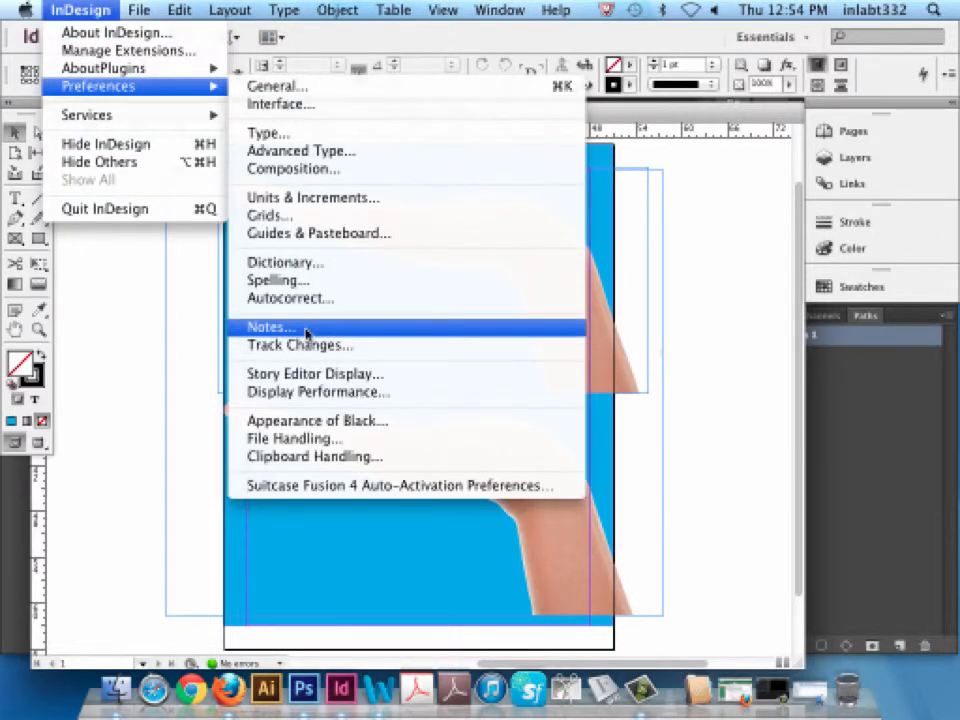
left_click(306, 392)
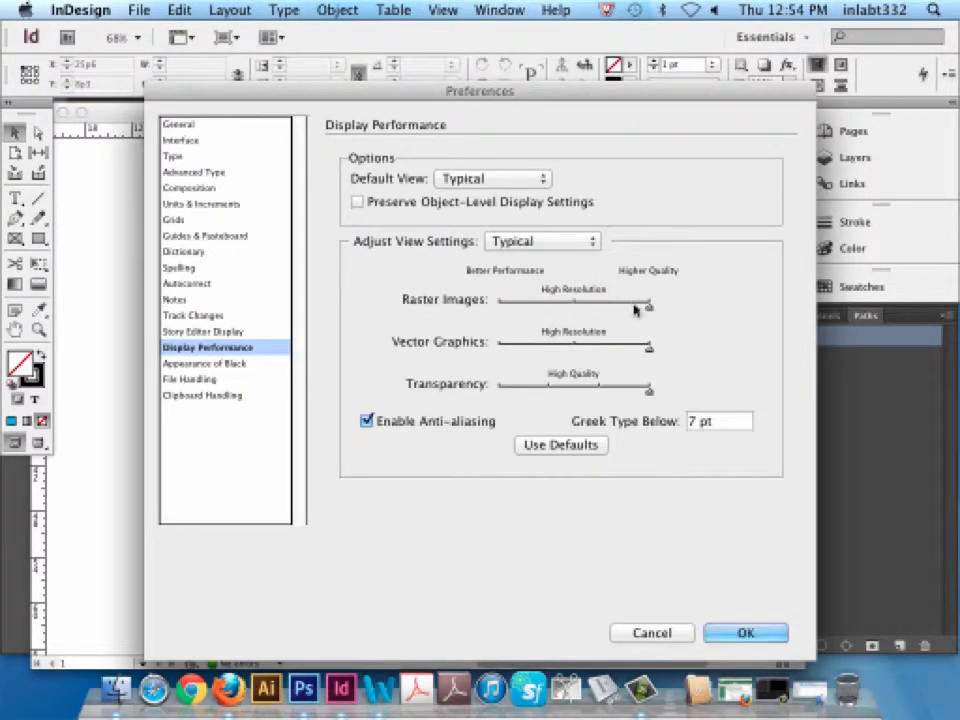
left_click_drag(636, 306, 600, 311)
left_click_drag(643, 343, 576, 344)
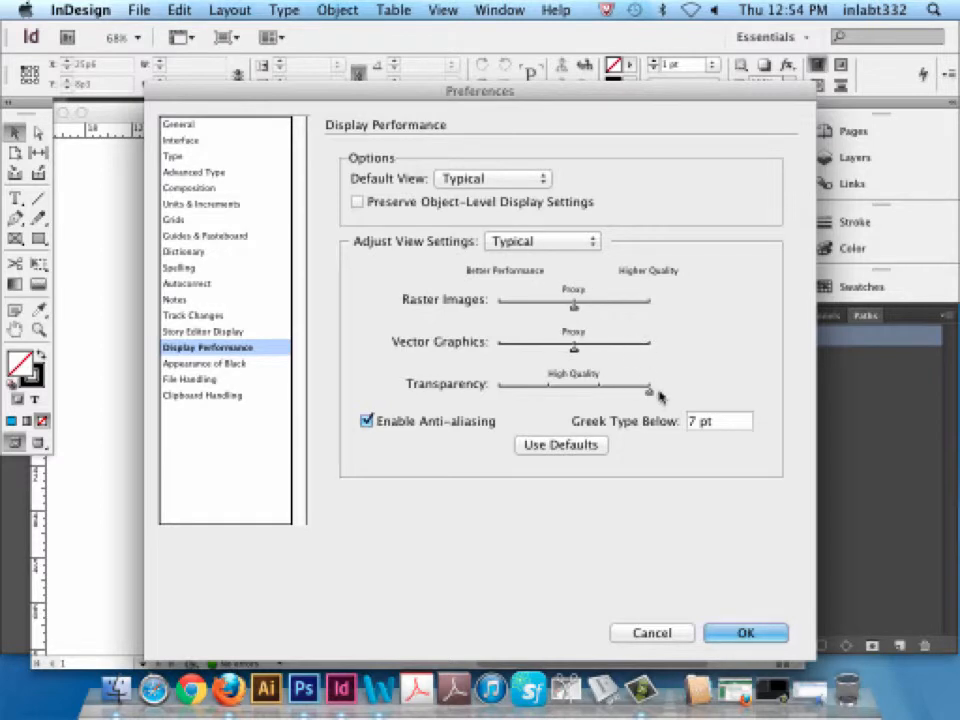
left_click_drag(650, 390, 602, 394)
left_click(750, 632)
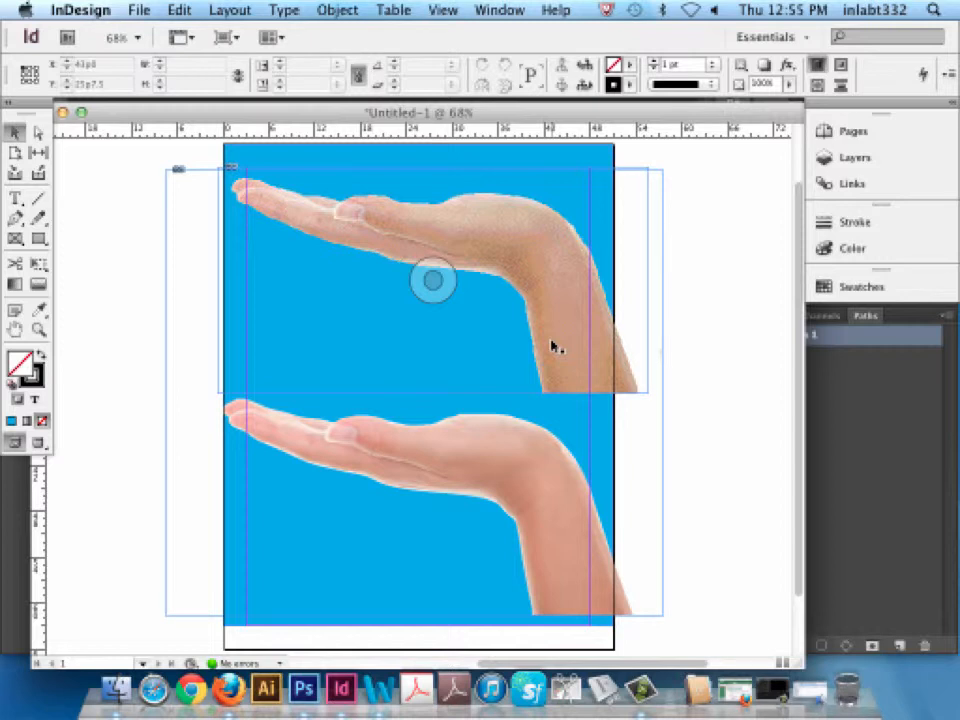
Compare the link information of open-hand.eps and open-hand.tif, examining their format, file size, resolution and transparency details.
scroll(557, 347, "up", 3)
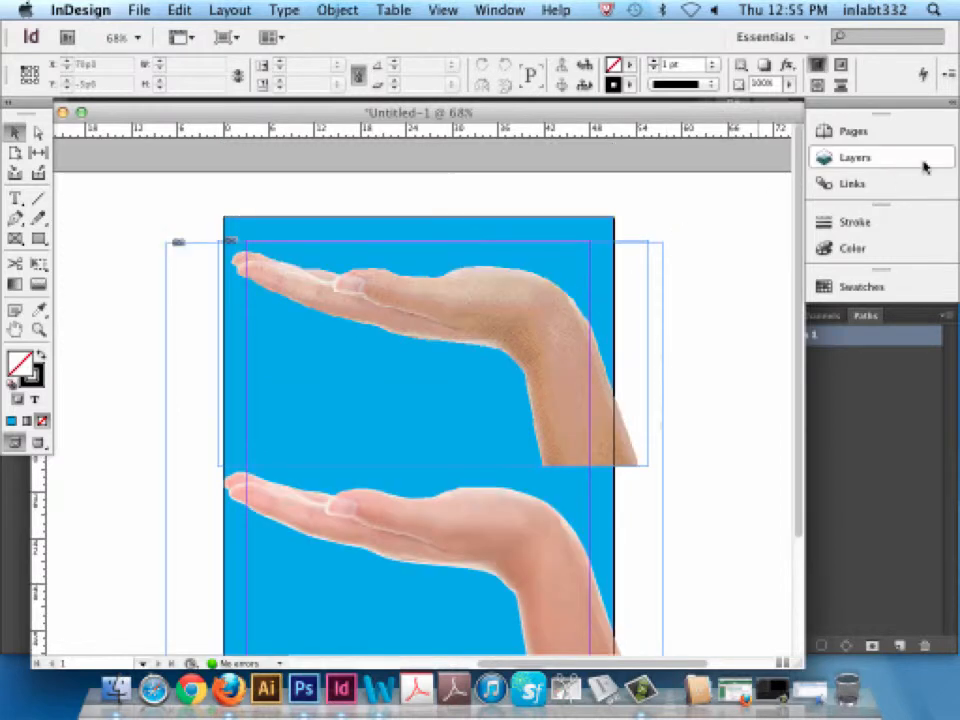
left_click(852, 183)
left_click(666, 156)
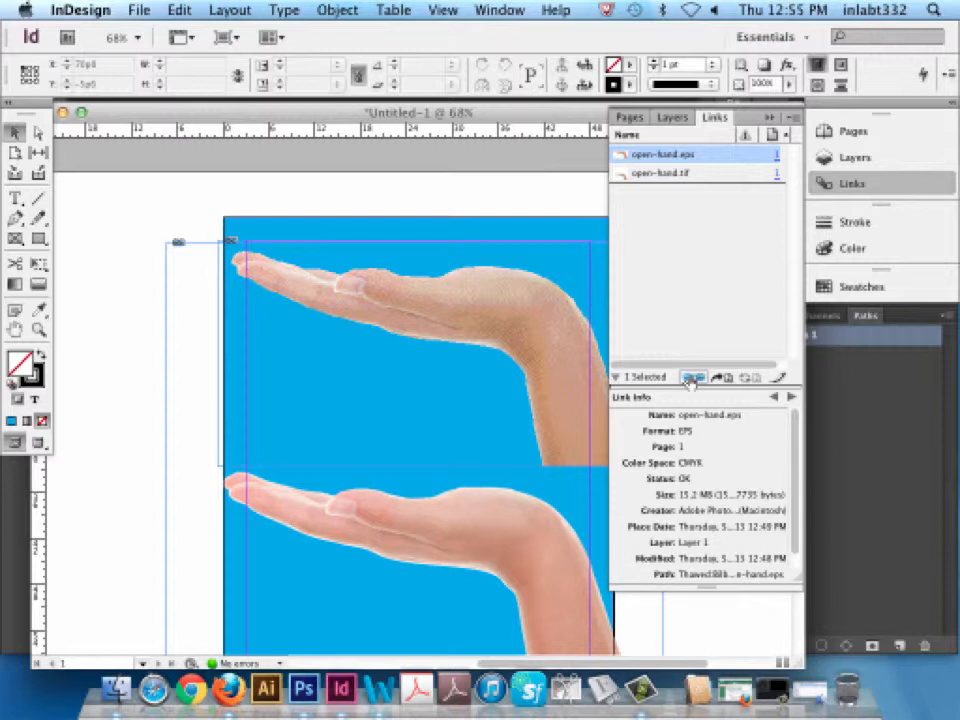
left_click(676, 175)
left_click_drag(795, 461, 797, 519)
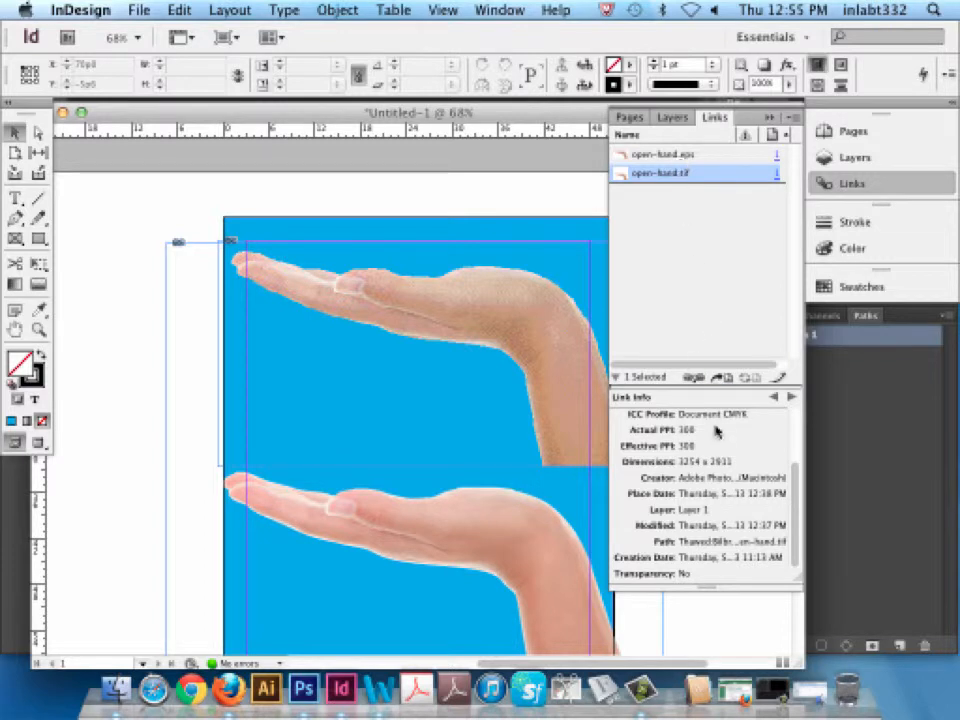
left_click(672, 156)
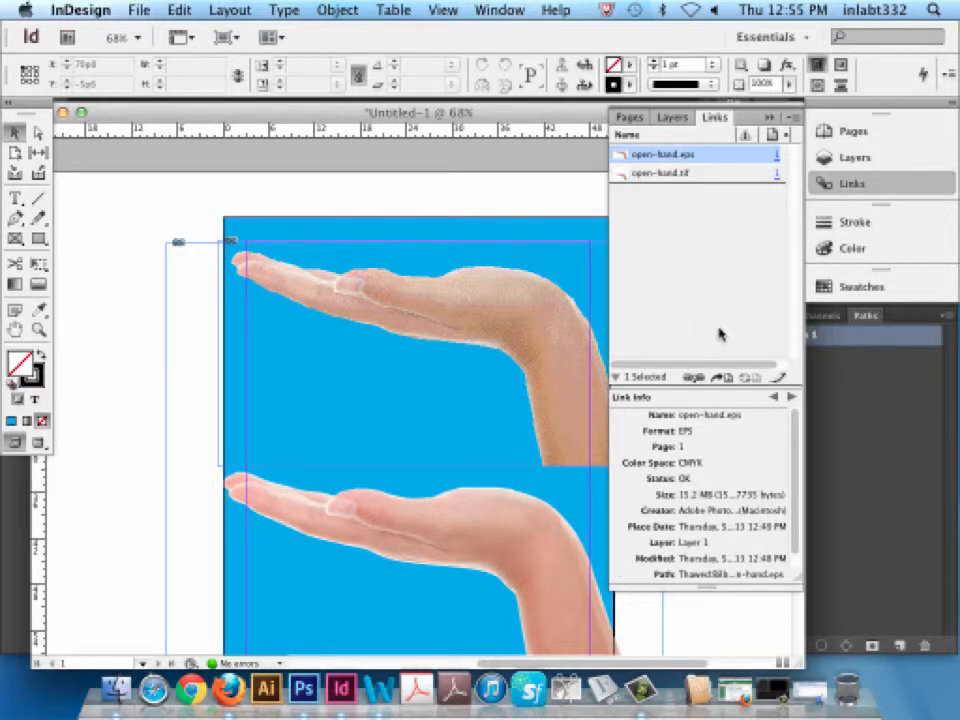
left_click_drag(793, 510, 797, 525)
scroll(800, 550, "up", 2)
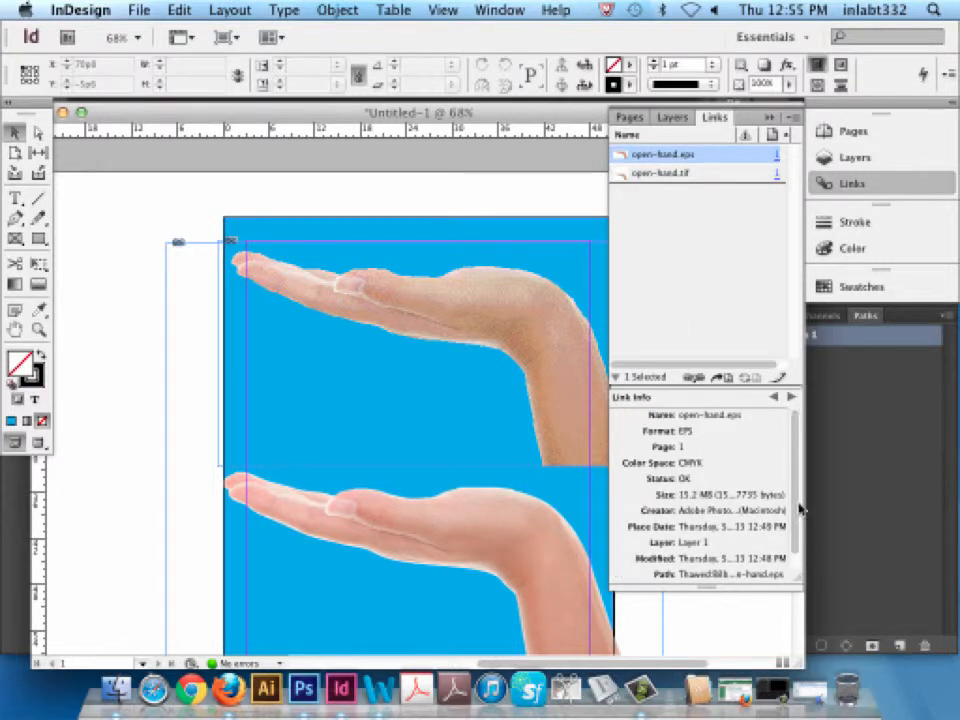
left_click(673, 174)
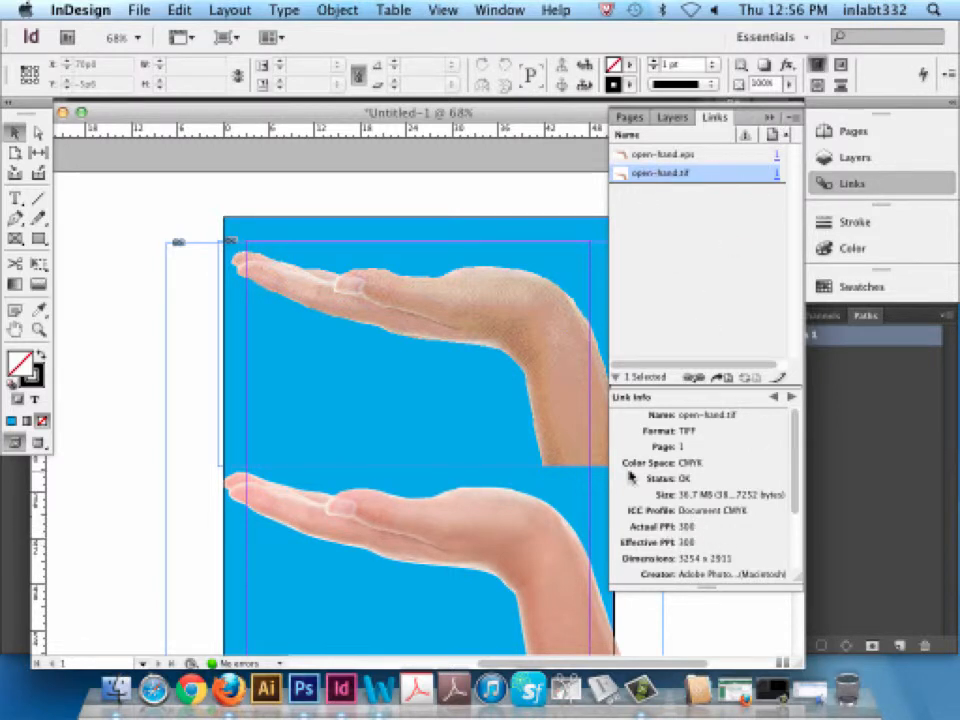
Enlarge the lower TIFF hand proportionally to about 81p8 wide and examine its effective PPI in the link information.
left_click(432, 353)
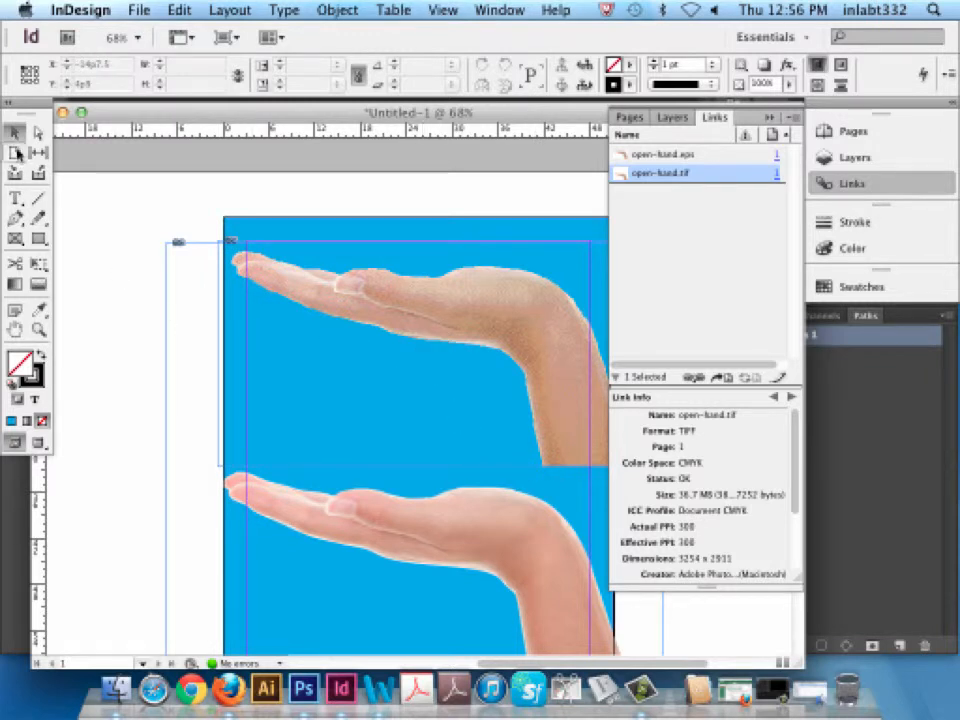
left_click(414, 551)
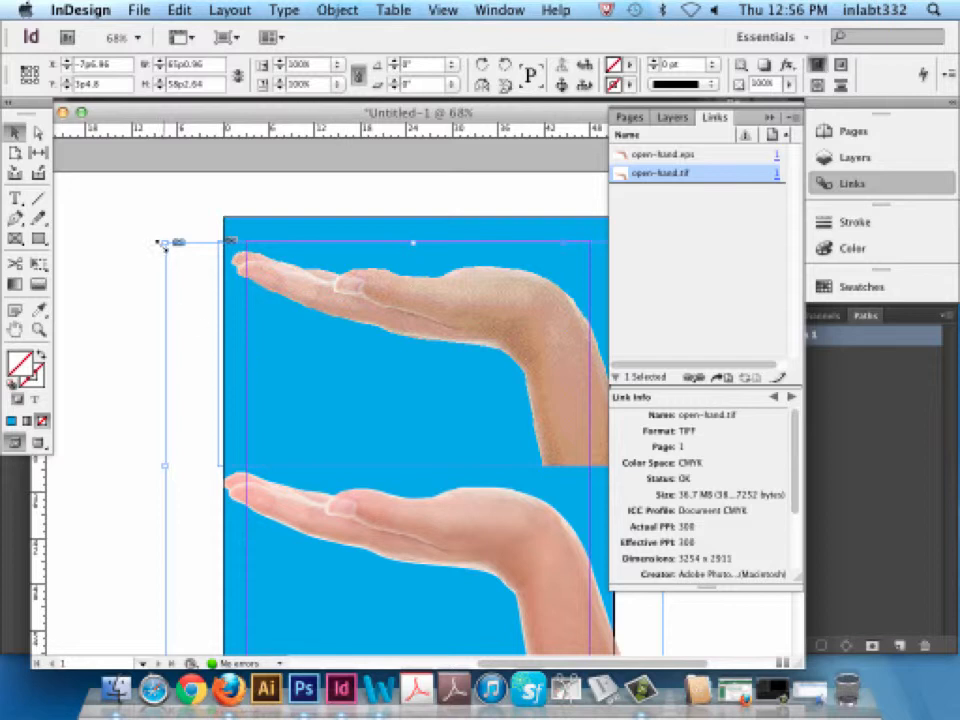
left_click_drag(162, 243, 110, 176)
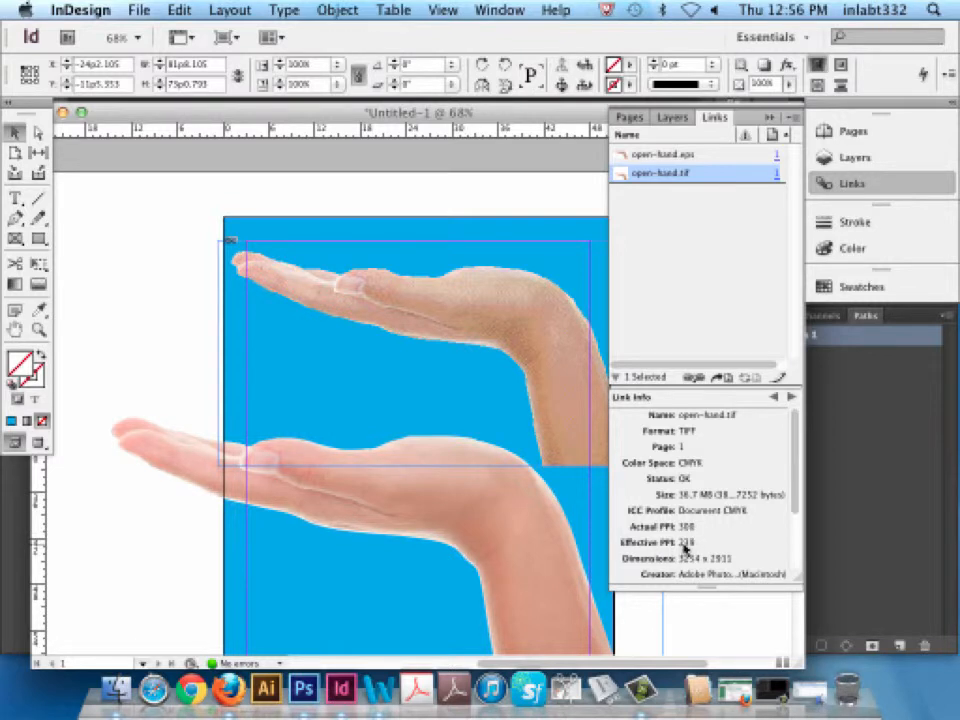
scroll(693, 549, "down", 3)
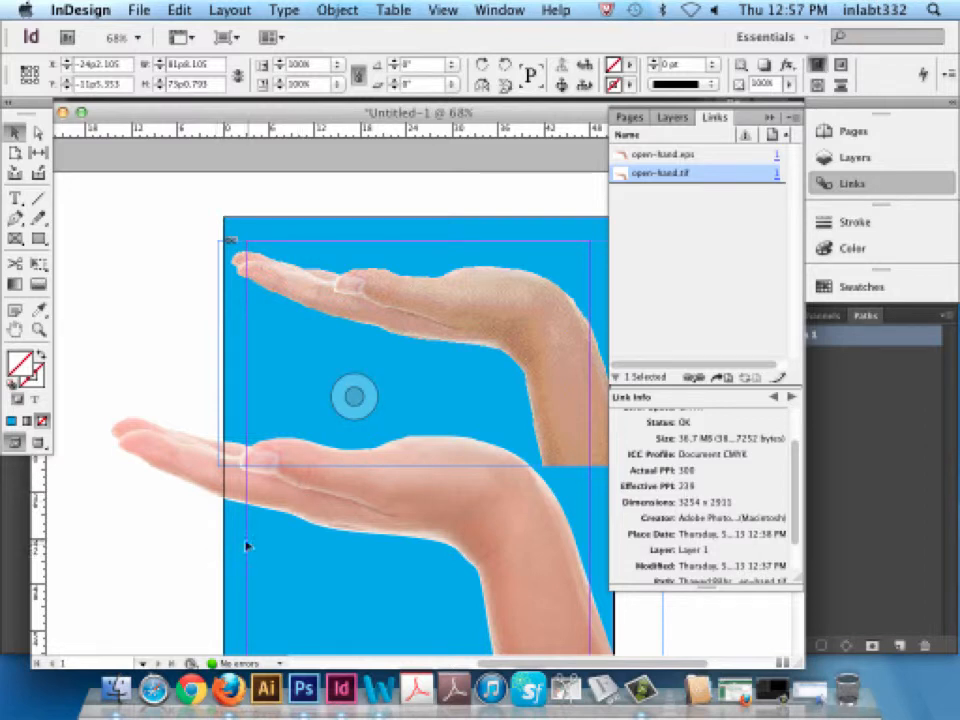
Enlarge the TIFF hand further, proportionally, to about 100p3 wide, and check it against the EPS hand on the page.
scroll(249, 544, "left", 5)
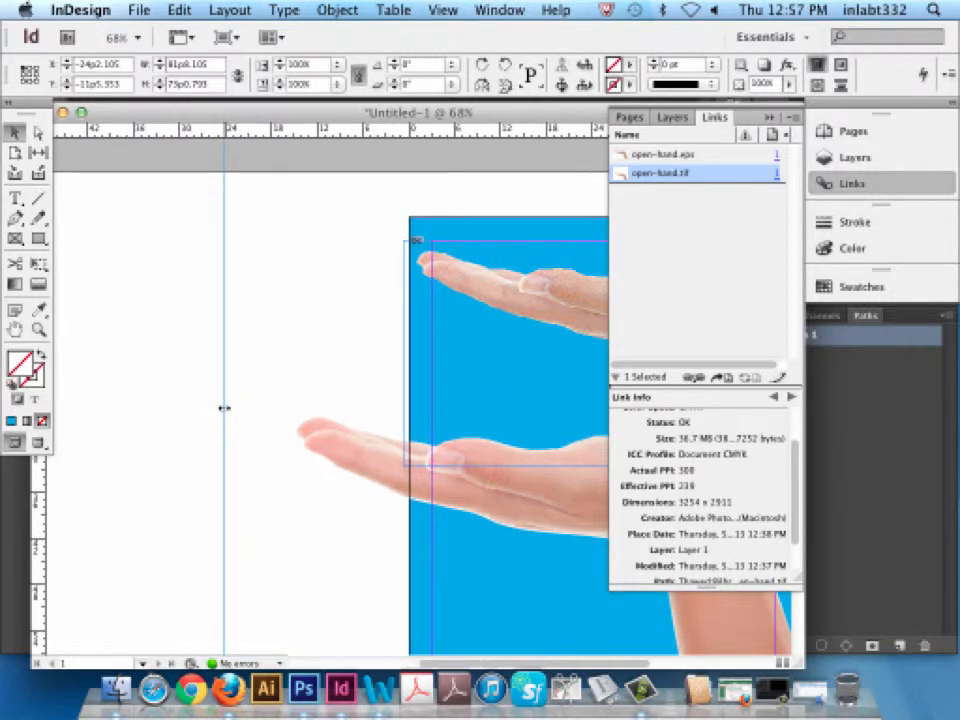
left_click_drag(223, 408, 82, 418)
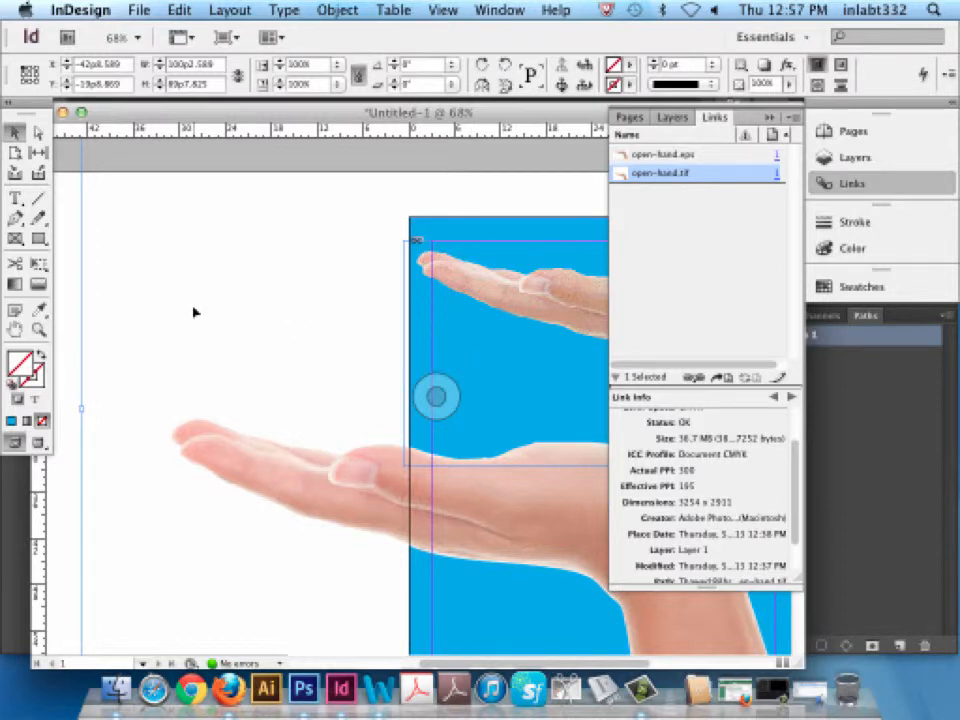
scroll(195, 313, "right", 4)
scroll(195, 313, "down", 2)
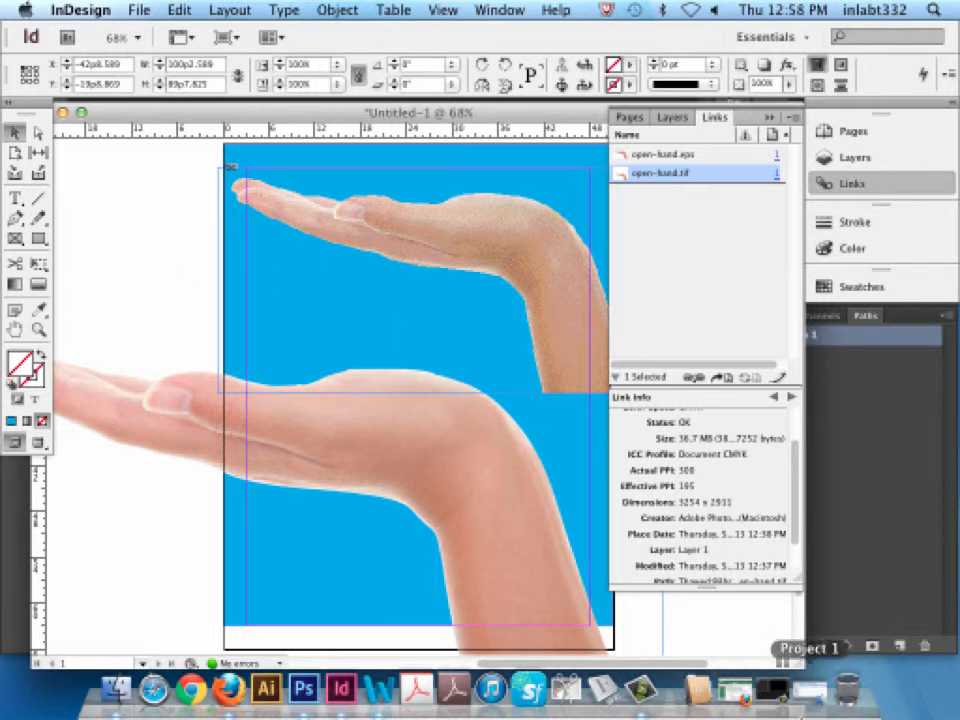
left_click(652, 688)
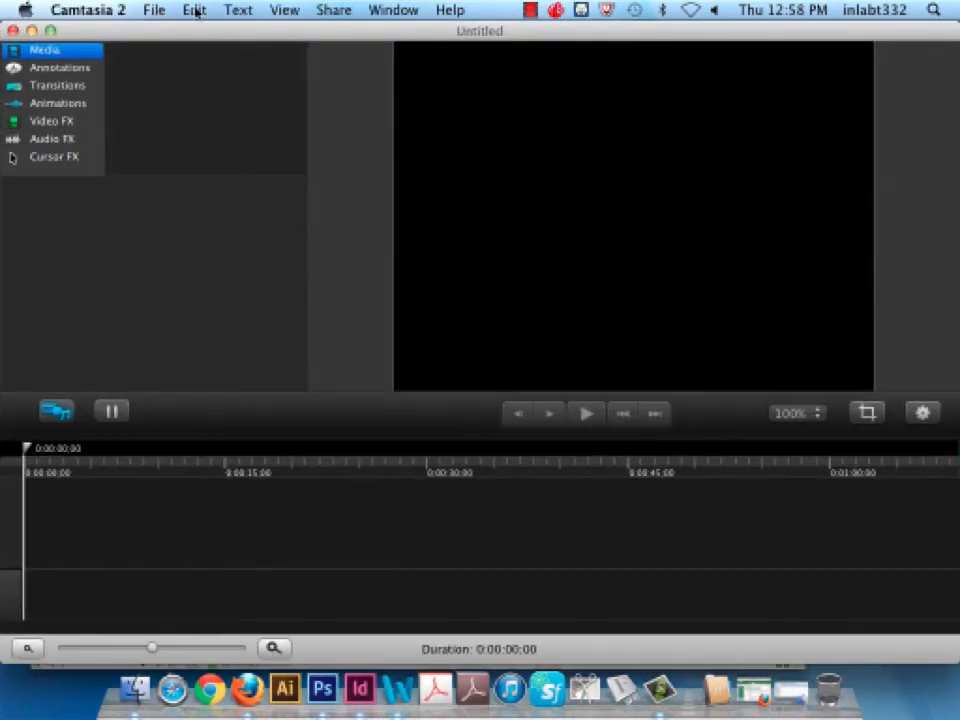
left_click(155, 10)
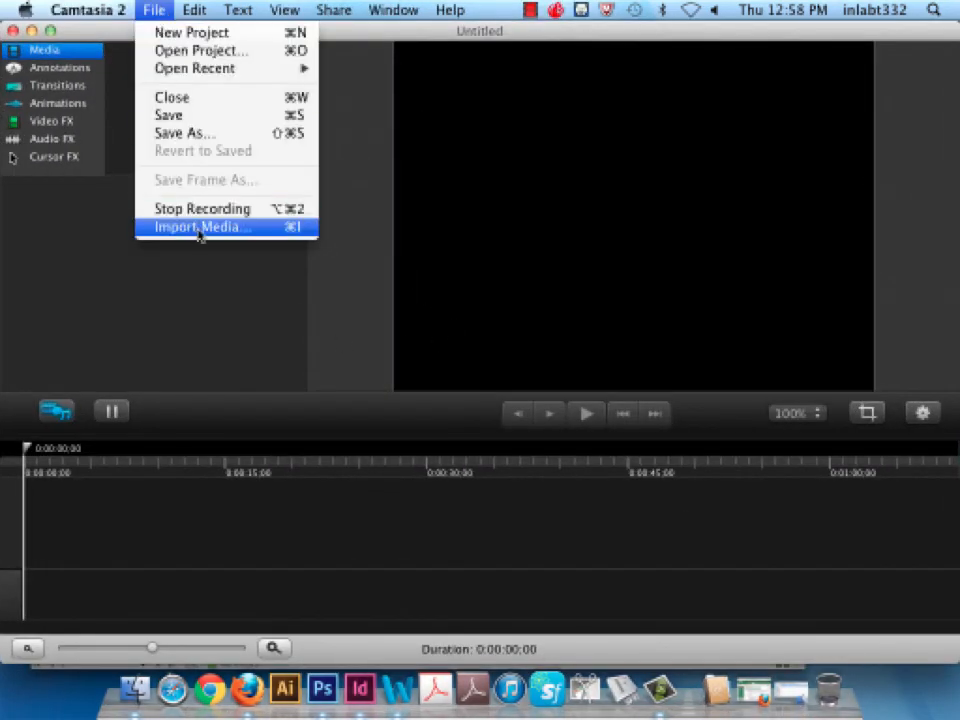